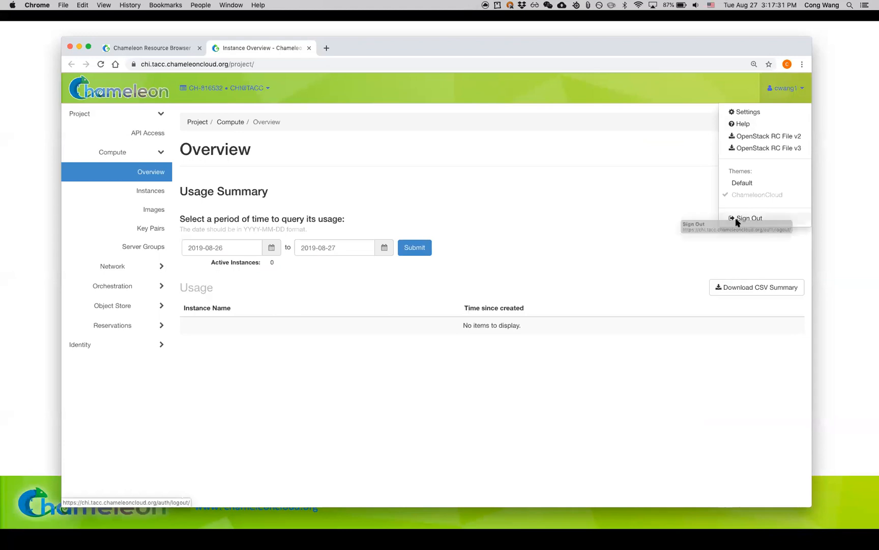
Step: Try to bring up the dashboard's login page by repeatedly signing out and back in
{"action": "left_click", "coordinate": [738, 220]}
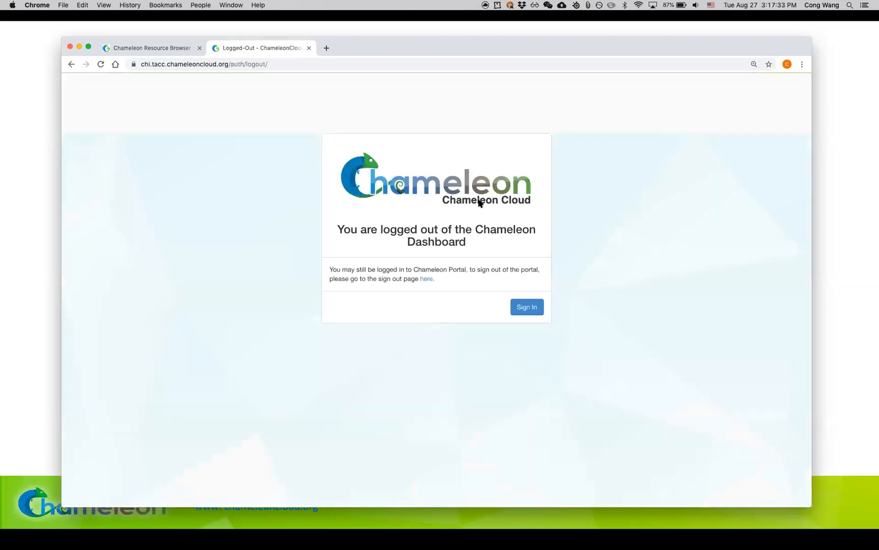
{"action": "left_click", "coordinate": [529, 307]}
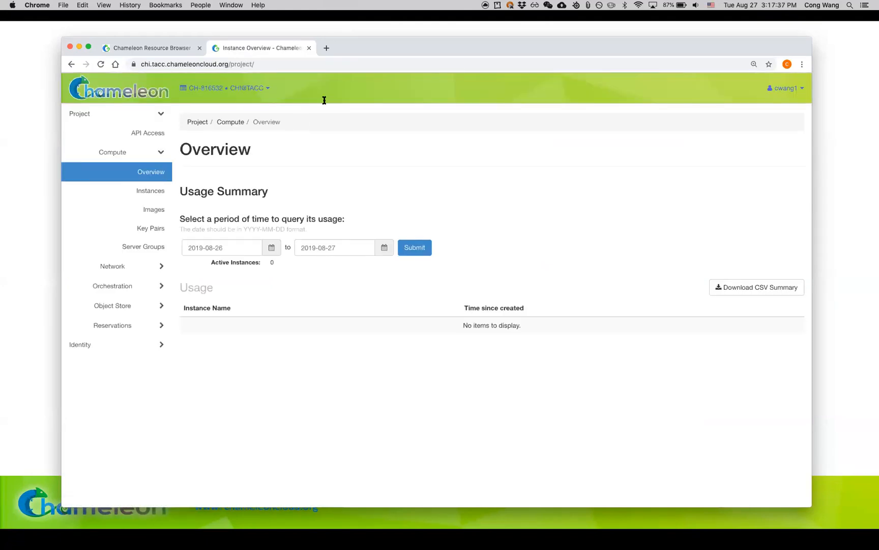
{"action": "left_click", "coordinate": [777, 88]}
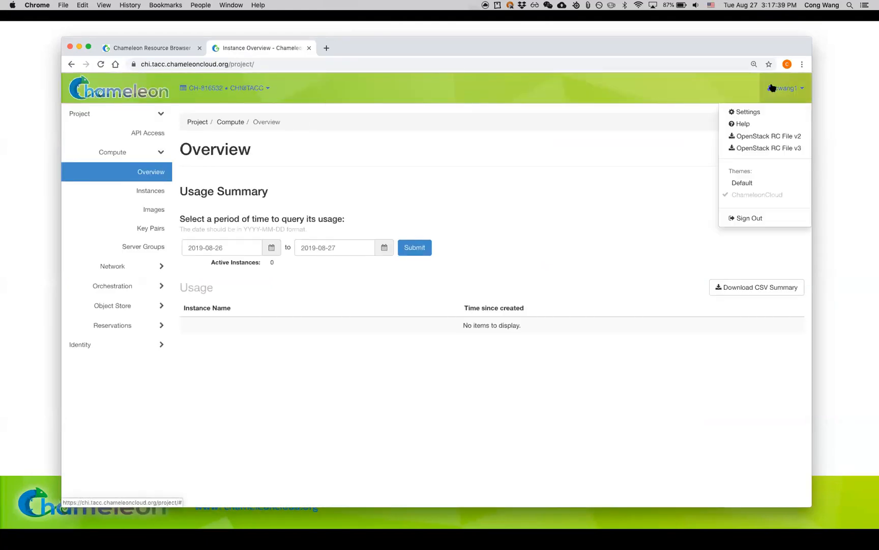
{"action": "left_click", "coordinate": [742, 219]}
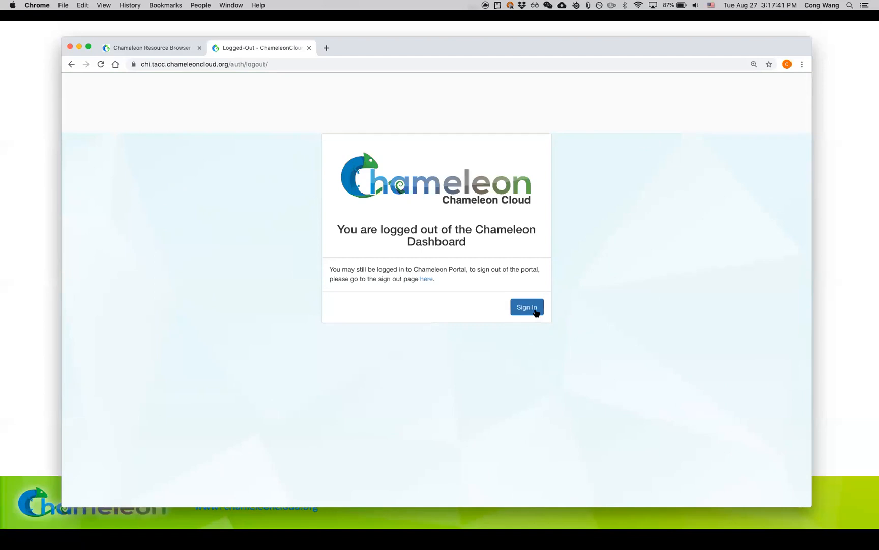
{"action": "left_click", "coordinate": [535, 312]}
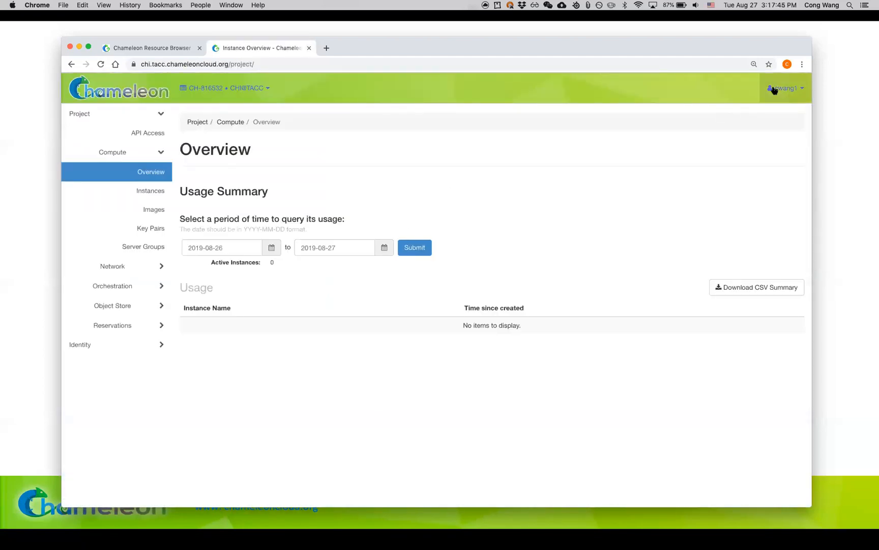
{"action": "left_click", "coordinate": [779, 88]}
{"action": "left_click", "coordinate": [772, 214]}
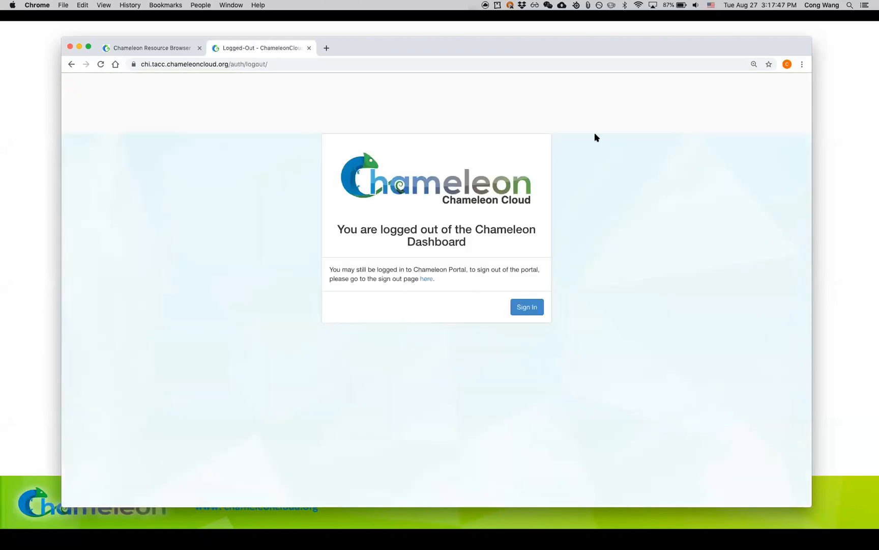
{"action": "left_click", "coordinate": [510, 64]}
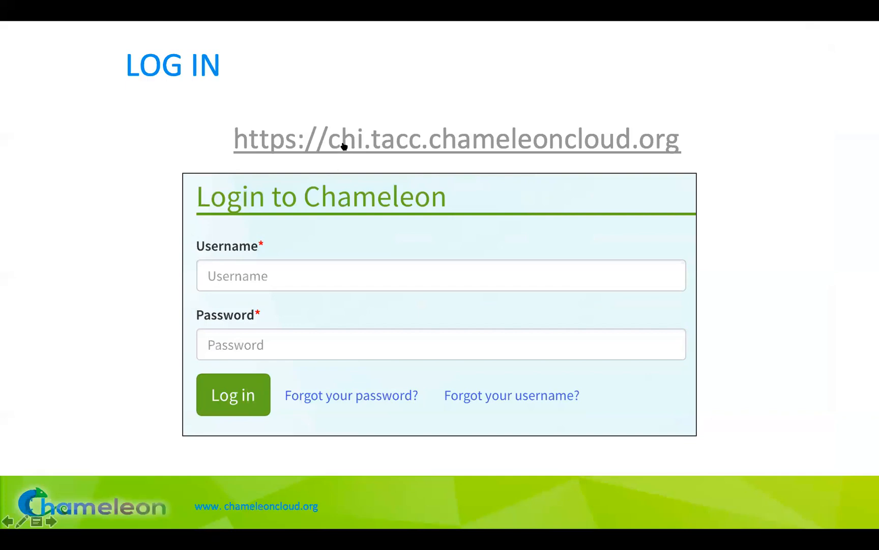
{"action": "left_click", "coordinate": [344, 146]}
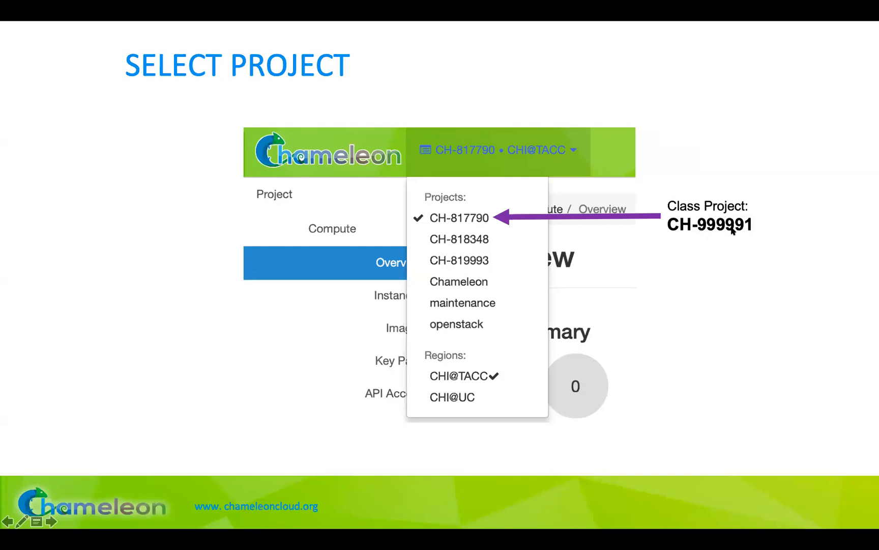
Step: Switch to Chrome and view the dashboard's list of available projects and regions
{"action": "key", "text": "super+Tab"}
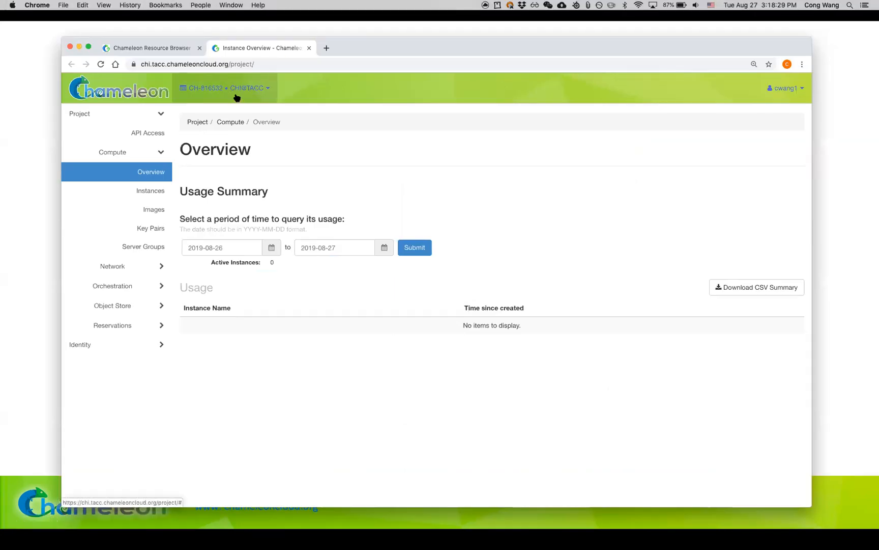
{"action": "left_click", "coordinate": [200, 96]}
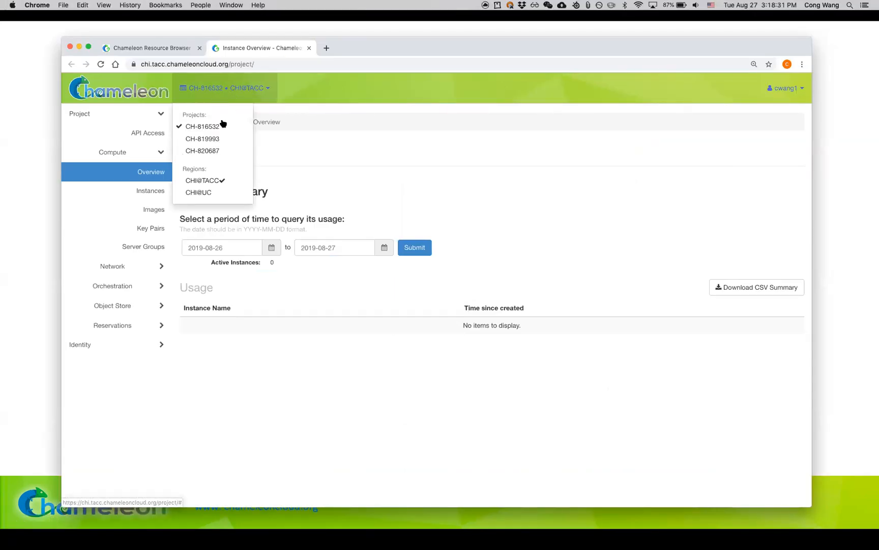
{"action": "left_click", "coordinate": [226, 95]}
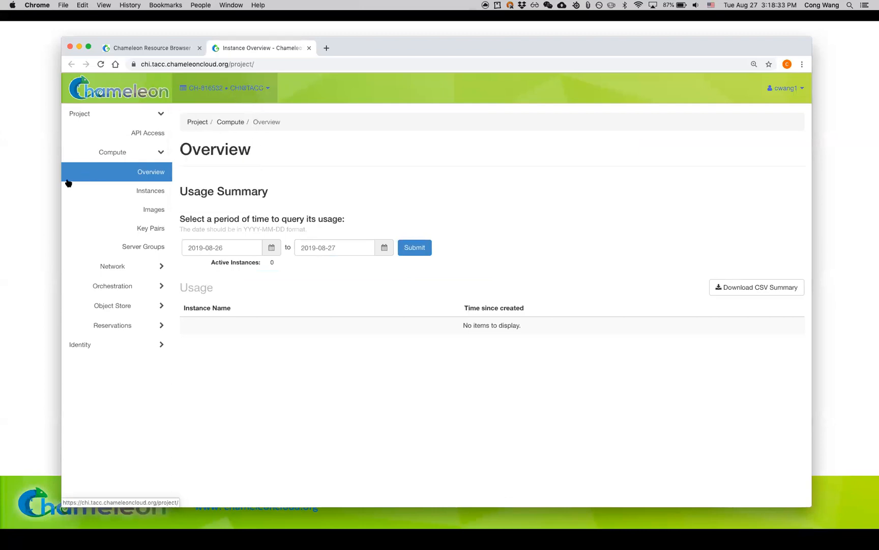
Step: Advance the presentation to the Reservation slide, return to Chrome, and open the project's Leases page under Reservations
{"action": "key", "text": "super+Tab"}
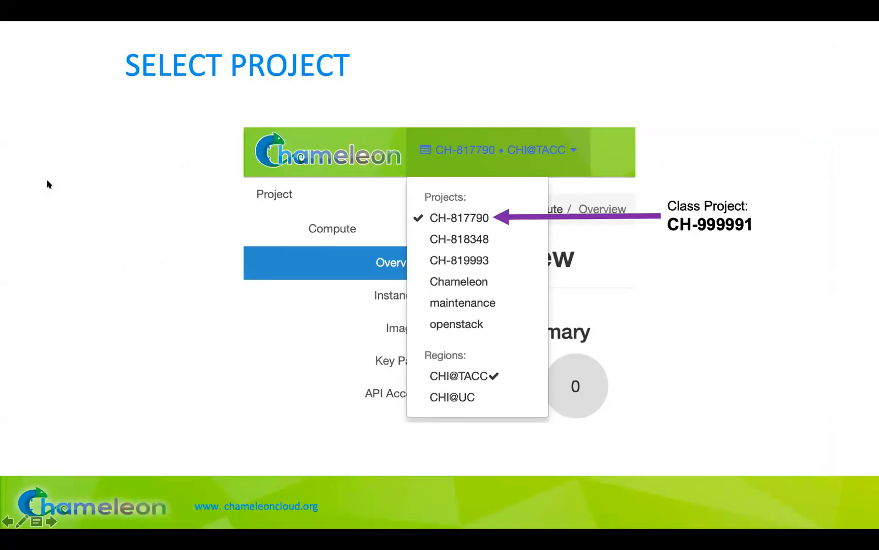
{"action": "key", "text": "Right"}
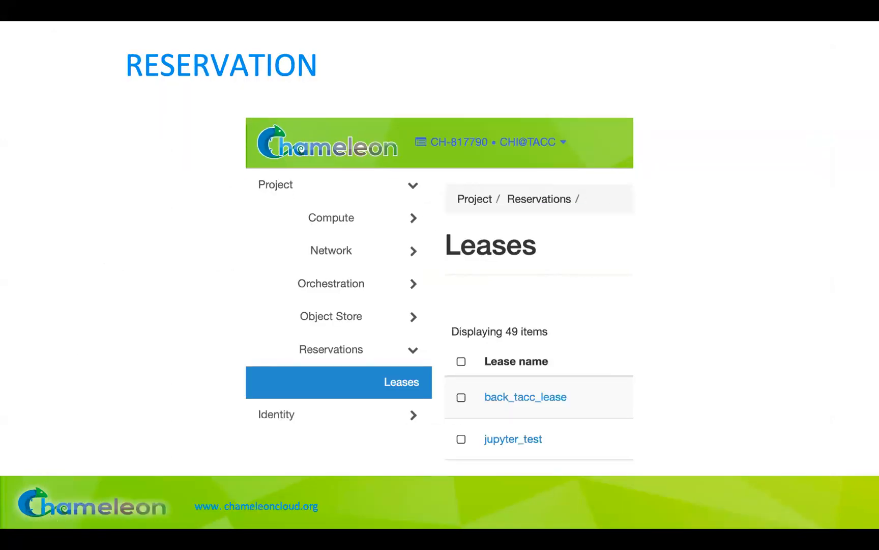
{"action": "key", "text": "super+Tab"}
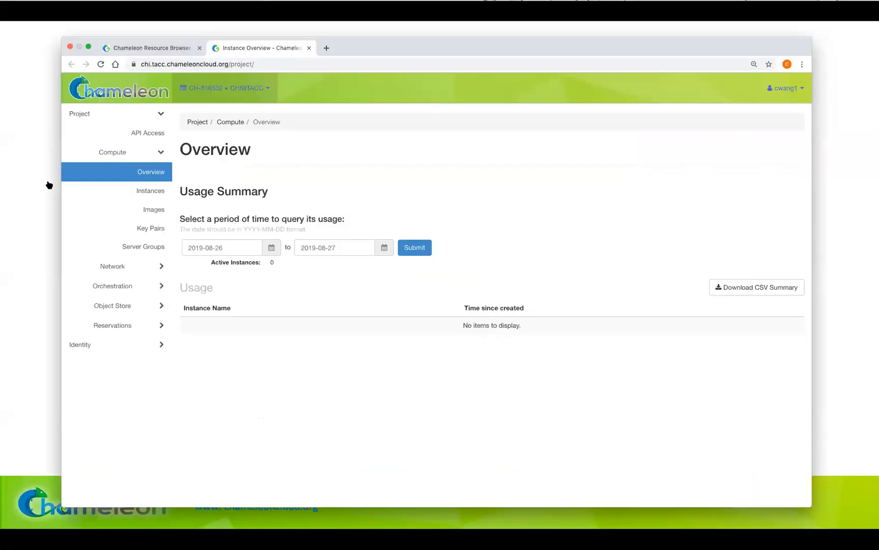
{"action": "left_click", "coordinate": [152, 328]}
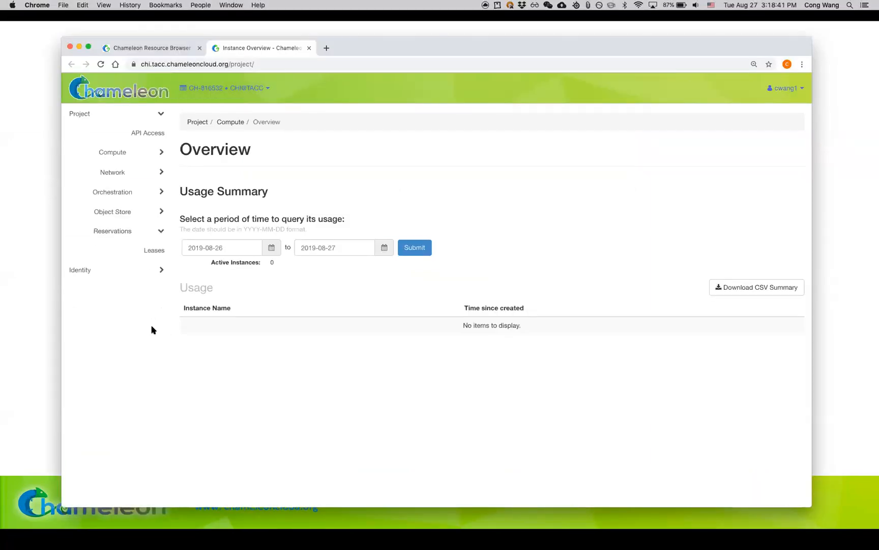
{"action": "left_click", "coordinate": [154, 250]}
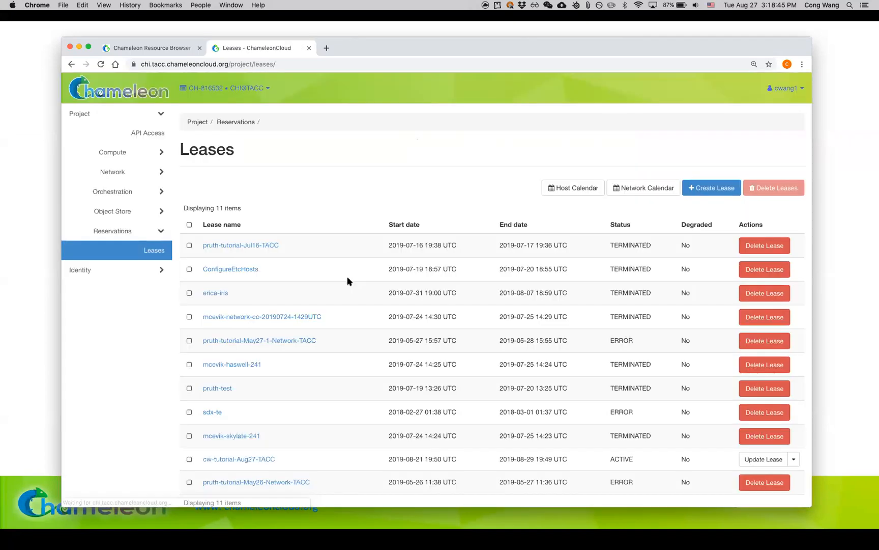
{"action": "scroll", "coordinate": [348, 281], "scroll_direction": "down", "scroll_amount": 1}
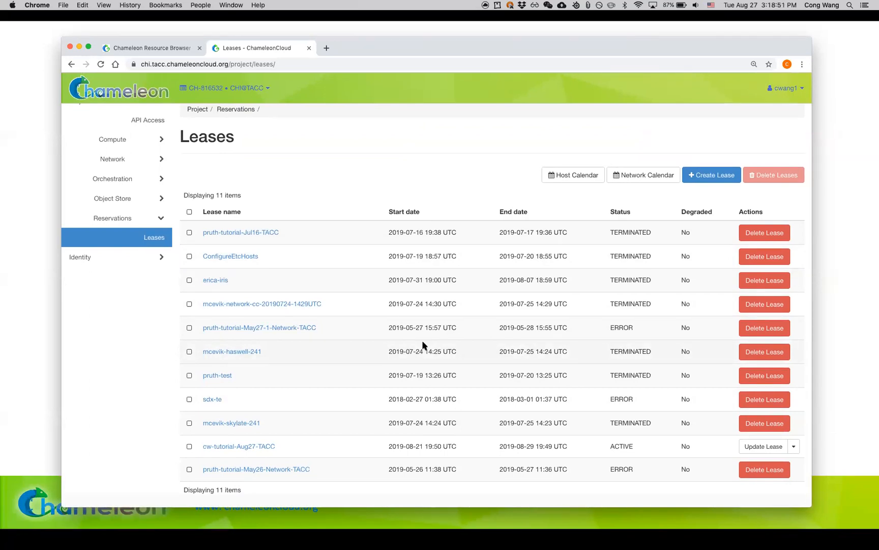
{"action": "scroll", "coordinate": [333, 443], "scroll_direction": "up", "scroll_amount": 1}
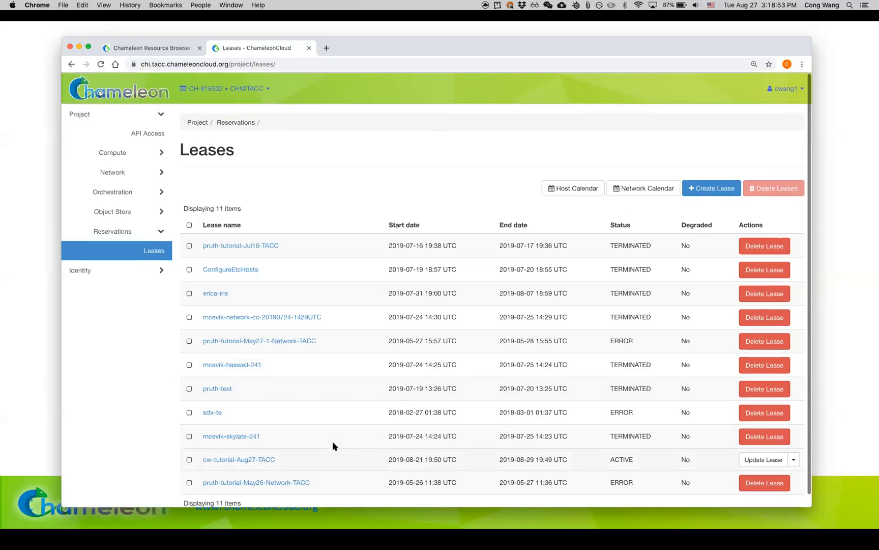
Step: Open the Host Calendar and examine the reservation timelines for all nodes
{"action": "left_click", "coordinate": [576, 194]}
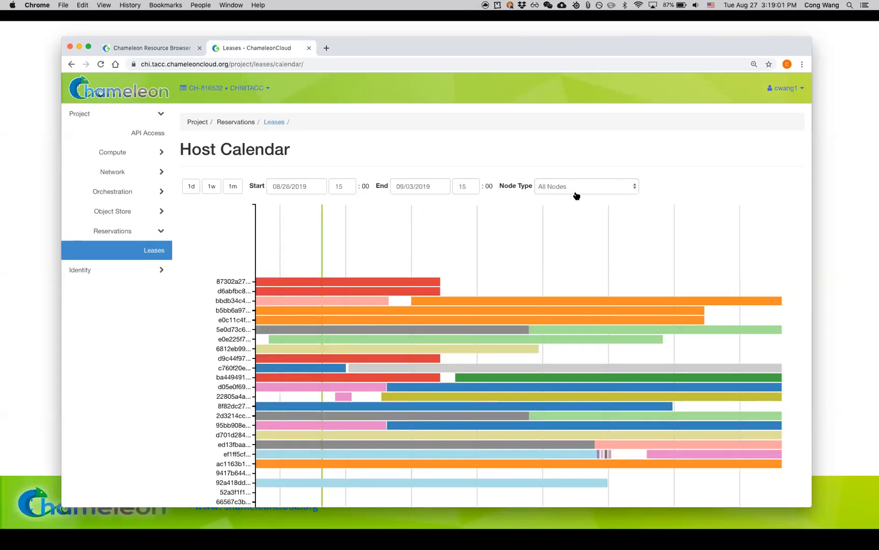
{"action": "scroll", "coordinate": [566, 251], "scroll_direction": "down", "scroll_amount": 10}
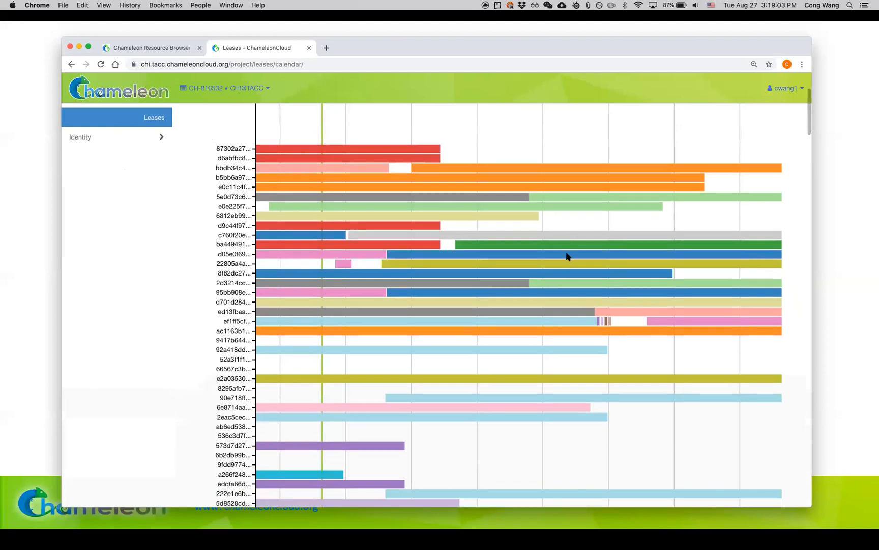
{"action": "scroll", "coordinate": [566, 253], "scroll_direction": "up", "scroll_amount": 3}
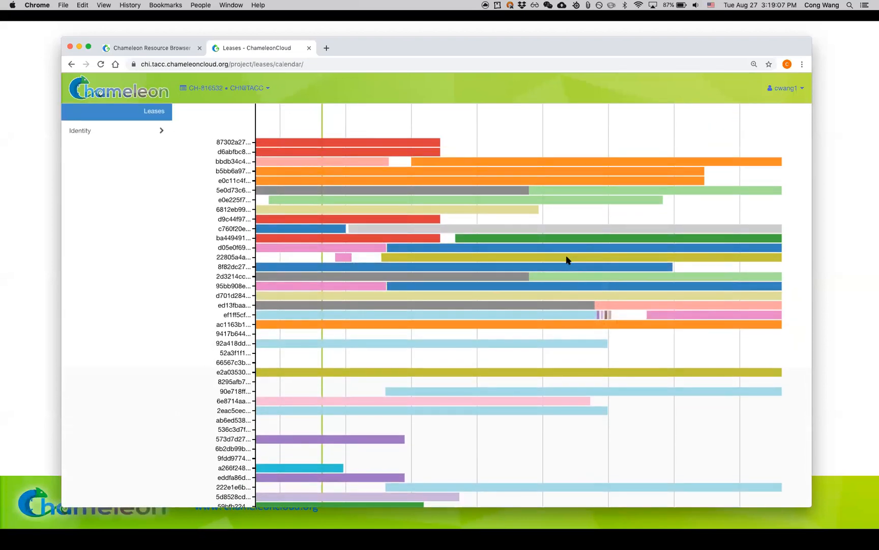
{"action": "scroll", "coordinate": [499, 331], "scroll_direction": "down", "scroll_amount": 11}
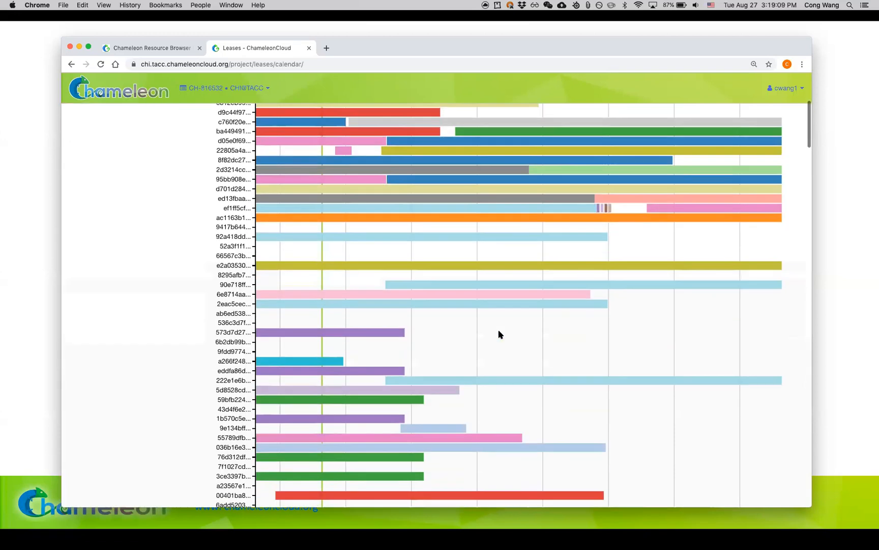
{"action": "scroll", "coordinate": [499, 333], "scroll_direction": "up", "scroll_amount": 15}
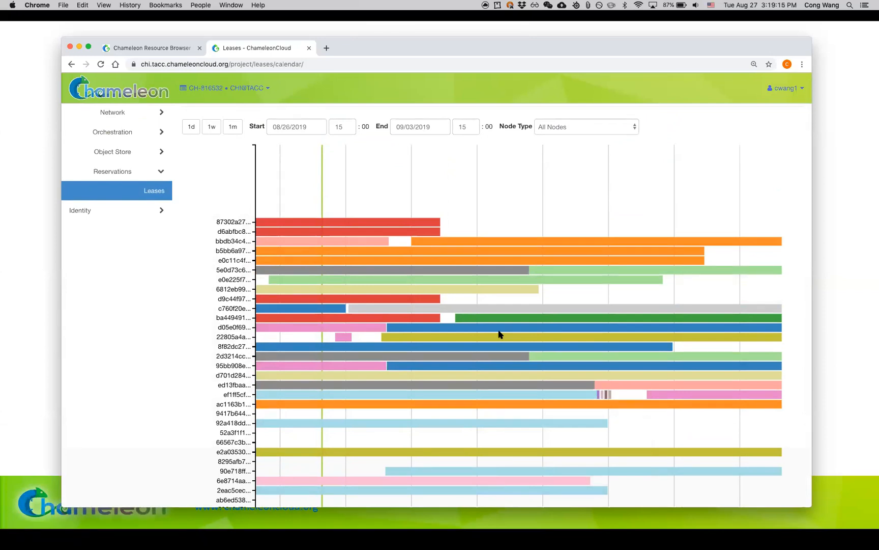
Step: Filter the host calendar to Skylake Compute Node, examine its reservations, and check the project and region list
{"action": "left_click", "coordinate": [583, 129]}
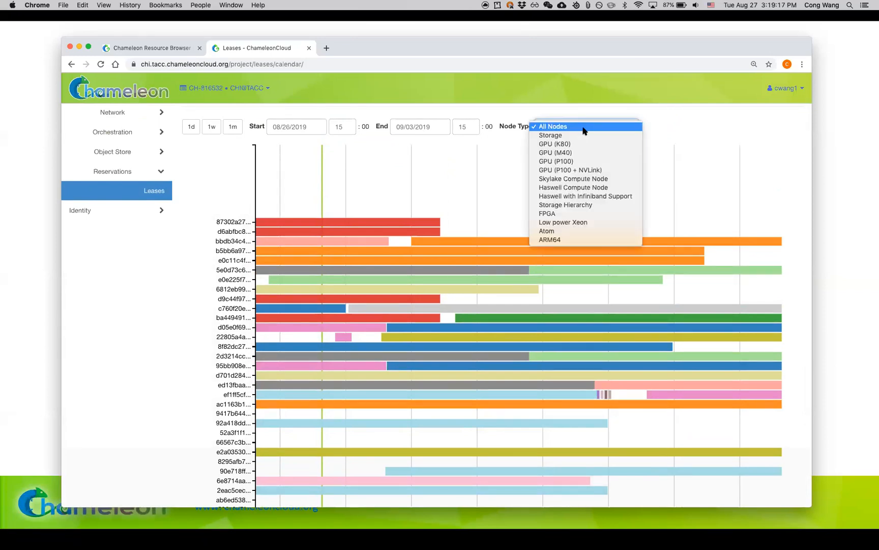
{"action": "left_click", "coordinate": [602, 179]}
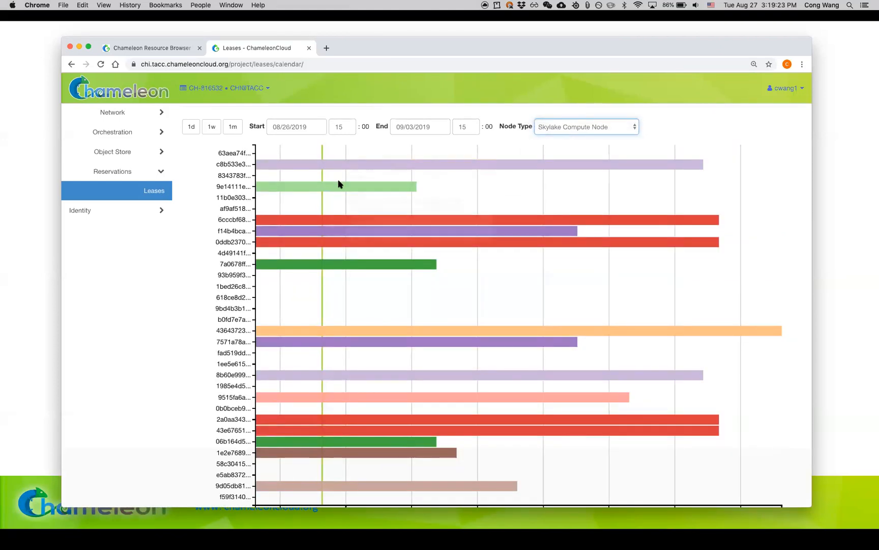
{"action": "scroll", "coordinate": [321, 330], "scroll_direction": "down", "scroll_amount": 2}
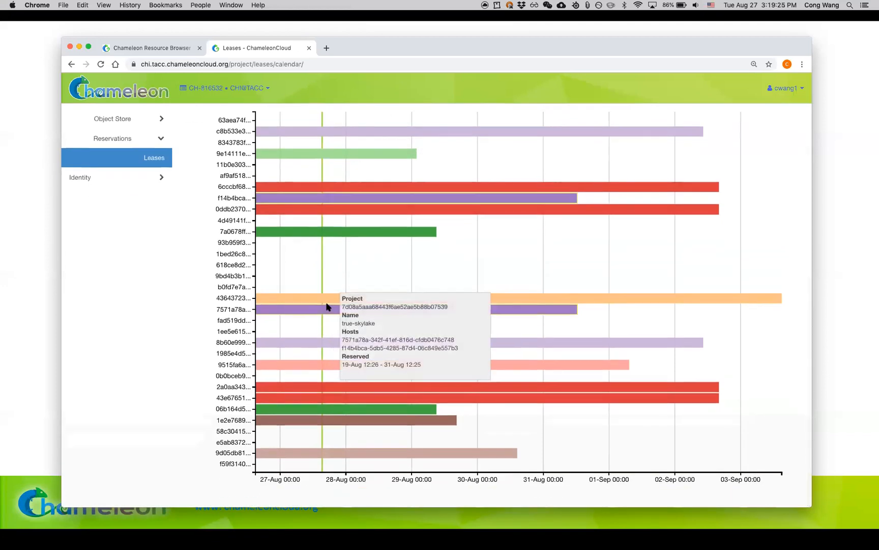
{"action": "scroll", "coordinate": [326, 306], "scroll_direction": "up", "scroll_amount": 1}
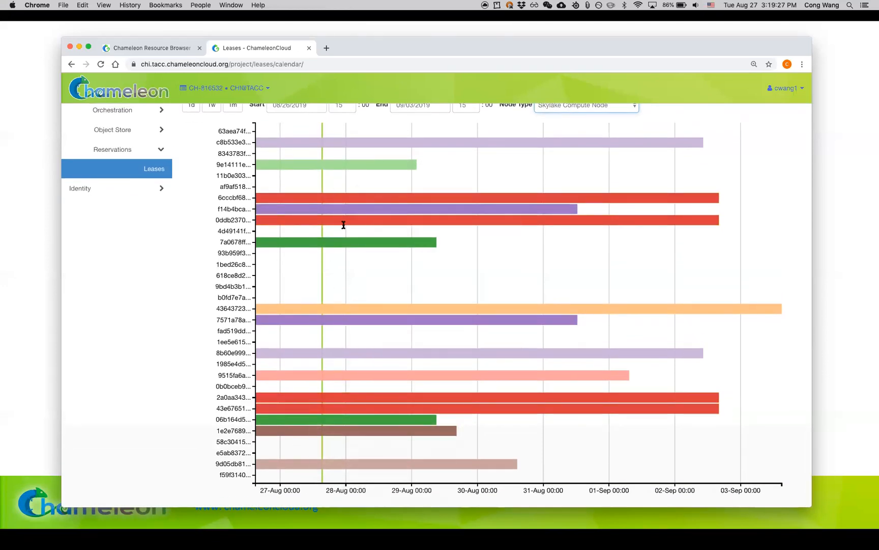
{"action": "scroll", "coordinate": [281, 222], "scroll_direction": "up", "scroll_amount": 3}
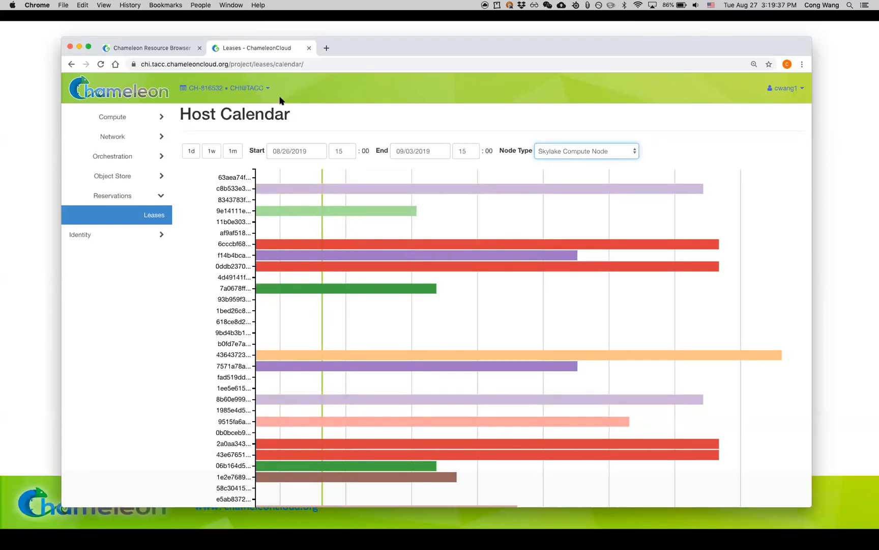
{"action": "left_click", "coordinate": [261, 96]}
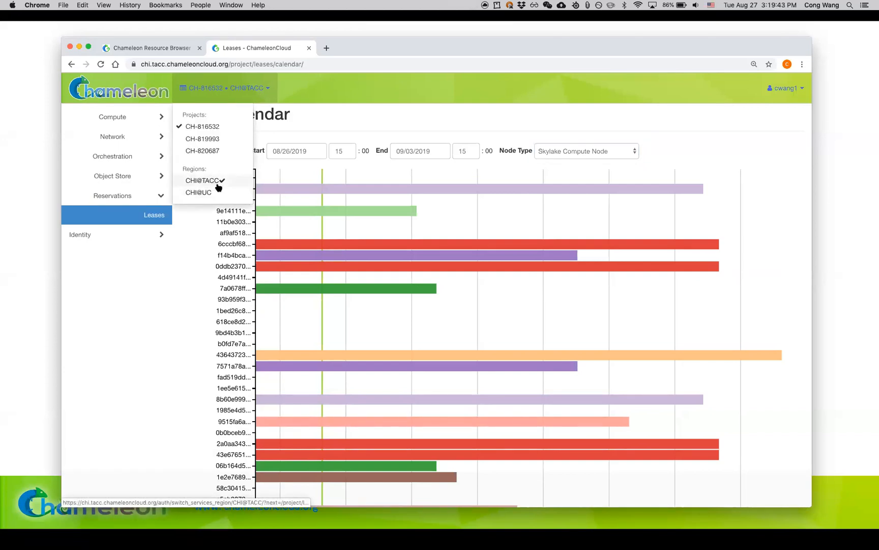
{"action": "left_click", "coordinate": [469, 130]}
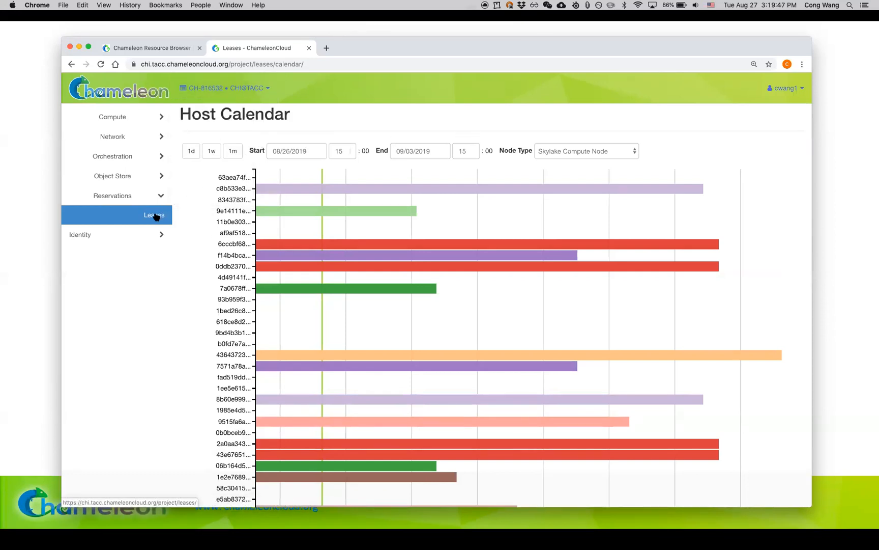
Step: Return to the leases list and start a new lease named cw-tutorial-aug
{"action": "left_click", "coordinate": [155, 215]}
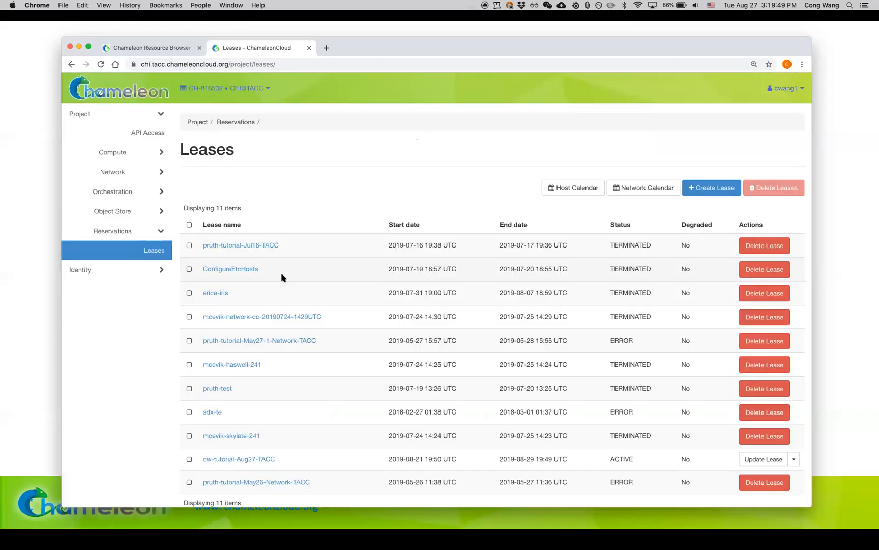
{"action": "left_click", "coordinate": [722, 194]}
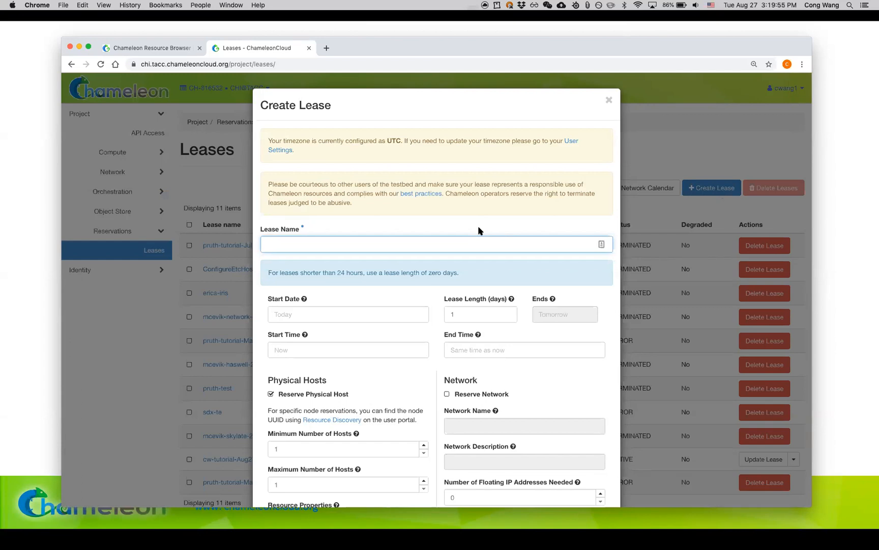
{"action": "type", "text": "cw"}
{"action": "type", "text": "-tutorial-aug"}
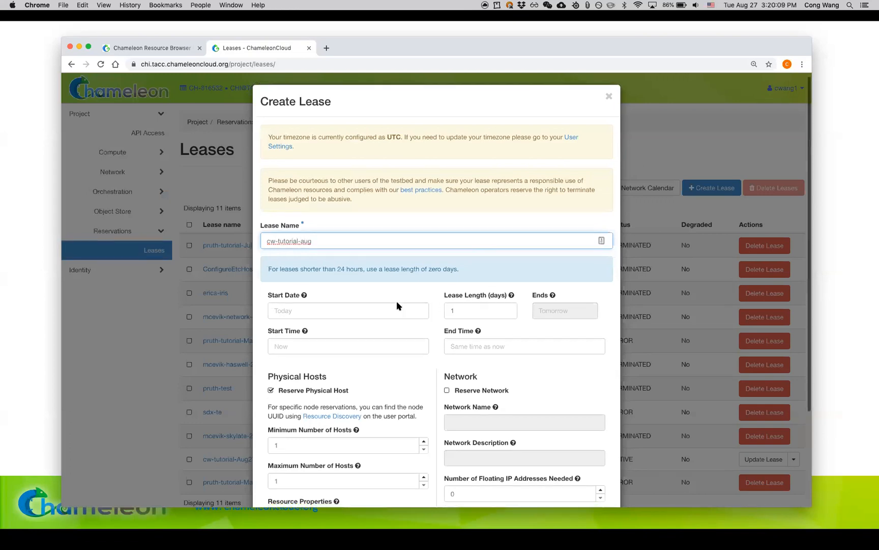
Step: Review the new lease's start date, start time, and minimum and maximum host count fields
{"action": "scroll", "coordinate": [392, 290], "scroll_direction": "down", "scroll_amount": 2}
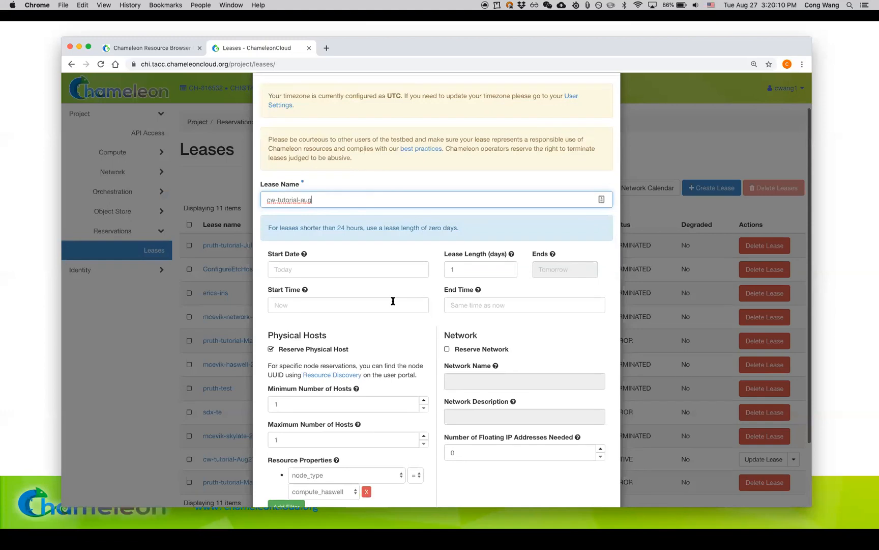
{"action": "left_click", "coordinate": [376, 271]}
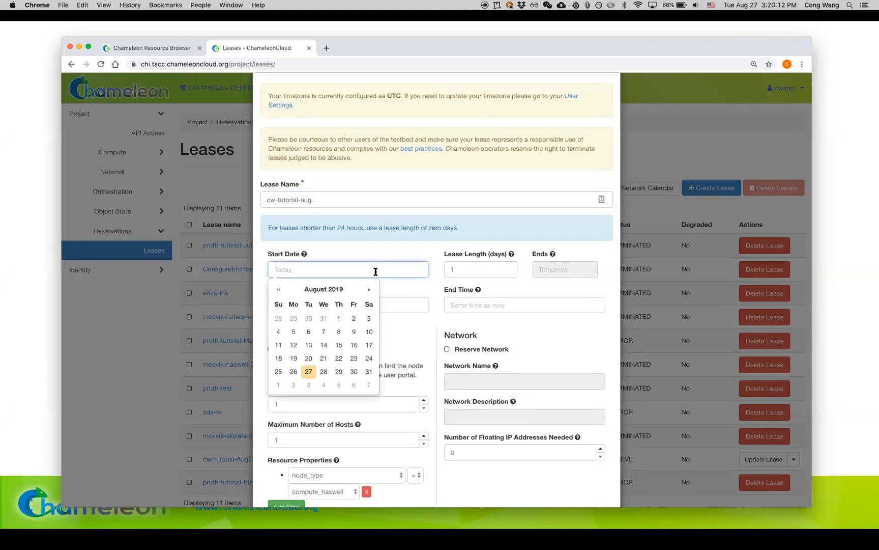
{"action": "left_click", "coordinate": [416, 306]}
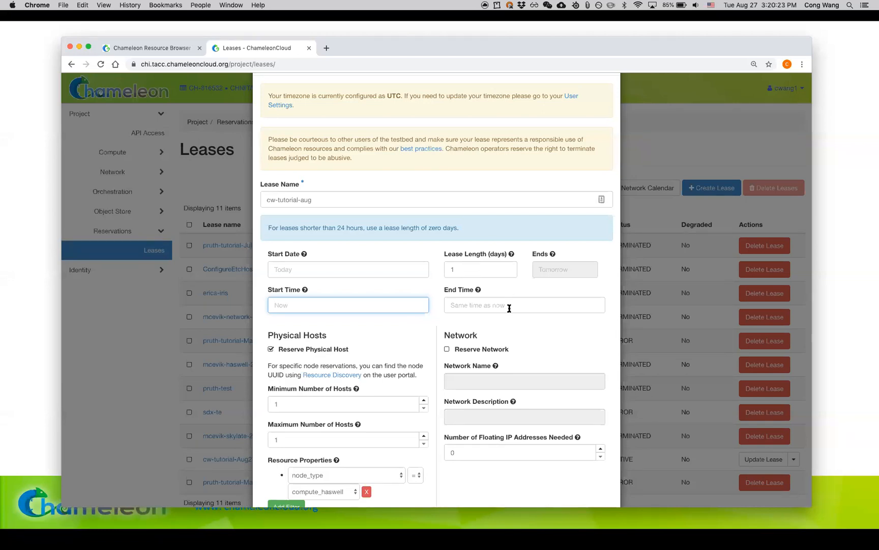
{"action": "scroll", "coordinate": [509, 308], "scroll_direction": "down", "scroll_amount": 2}
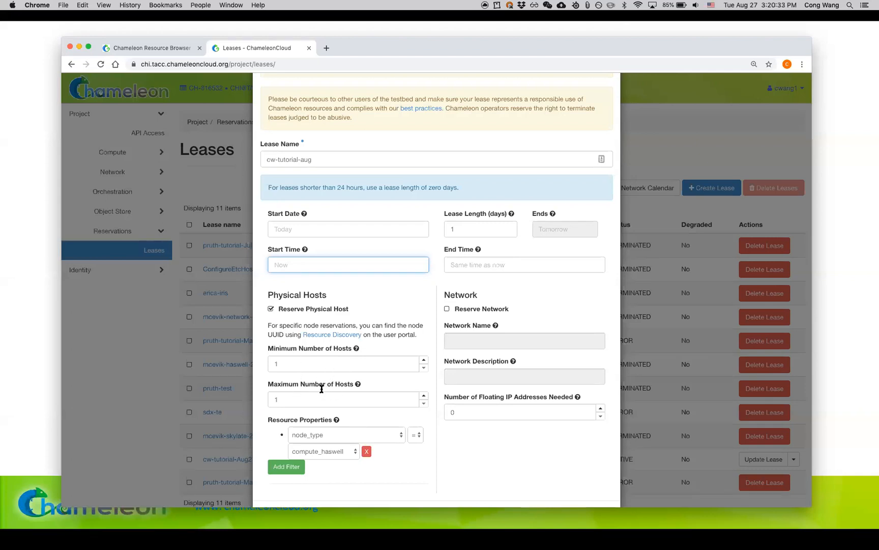
{"action": "left_click", "coordinate": [305, 365]}
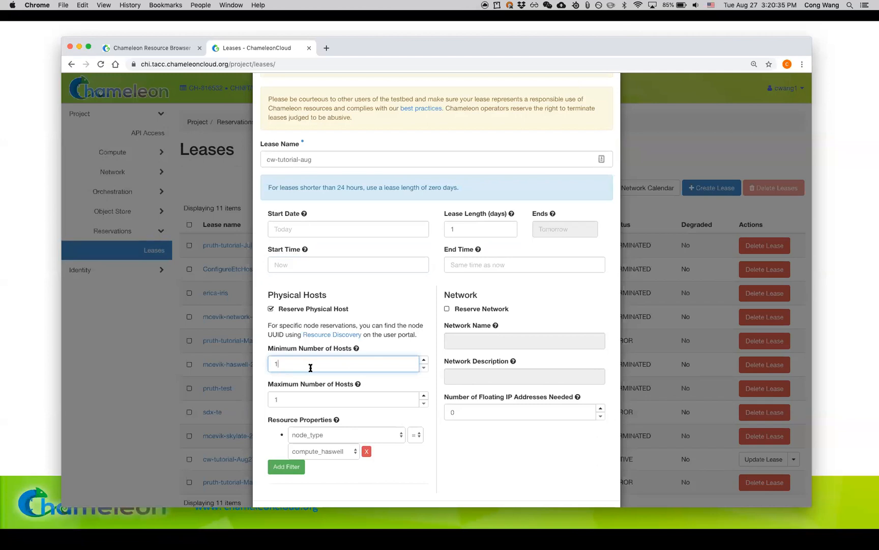
{"action": "double_click", "coordinate": [320, 400]}
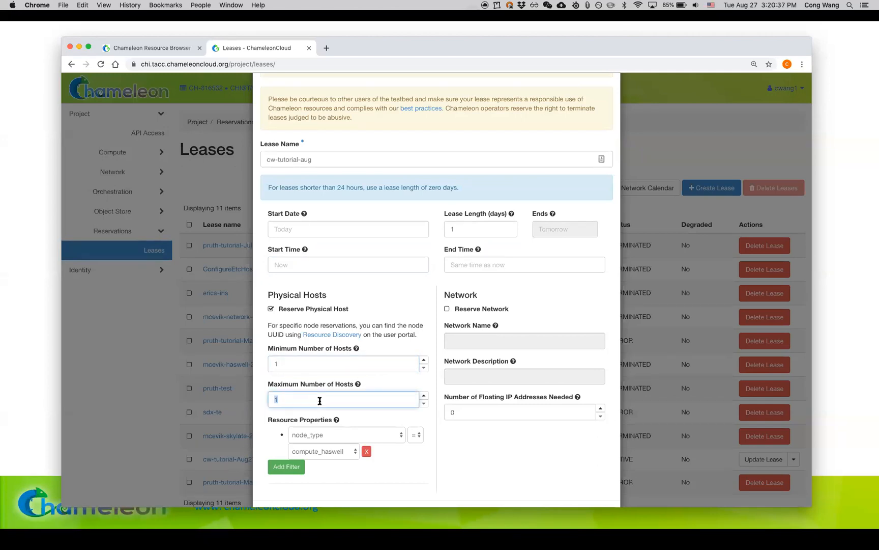
{"action": "type", "text": "2"}
Step: Set the number of floating IP addresses needed to 1 and create the cw-tutorial-aug lease
{"action": "scroll", "coordinate": [482, 414], "scroll_direction": "down", "scroll_amount": 2}
{"action": "left_click", "coordinate": [492, 375]}
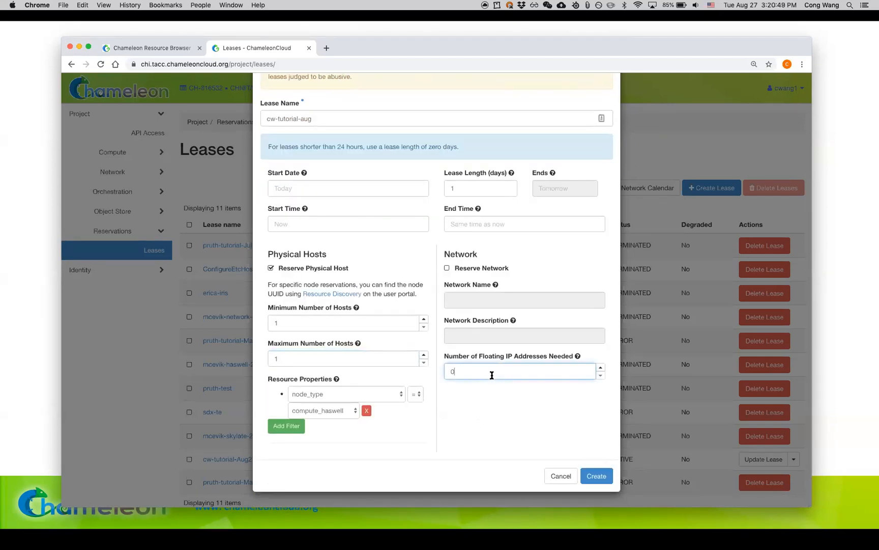
{"action": "key", "text": "BackSpace"}
{"action": "type", "text": "1"}
{"action": "left_click", "coordinate": [608, 481]}
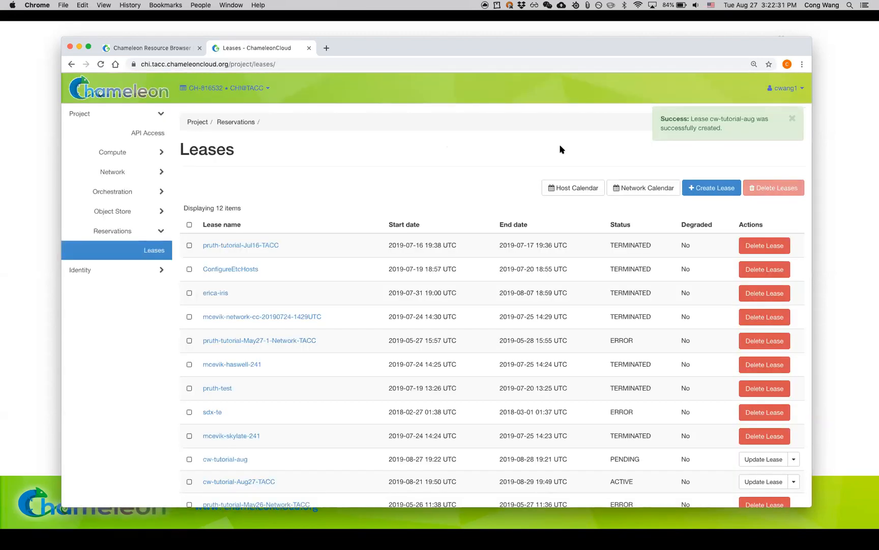
Step: Find cw-tutorial-aug in the leases list and reload the page to check its status
{"action": "scroll", "coordinate": [559, 149], "scroll_direction": "down", "scroll_amount": 2}
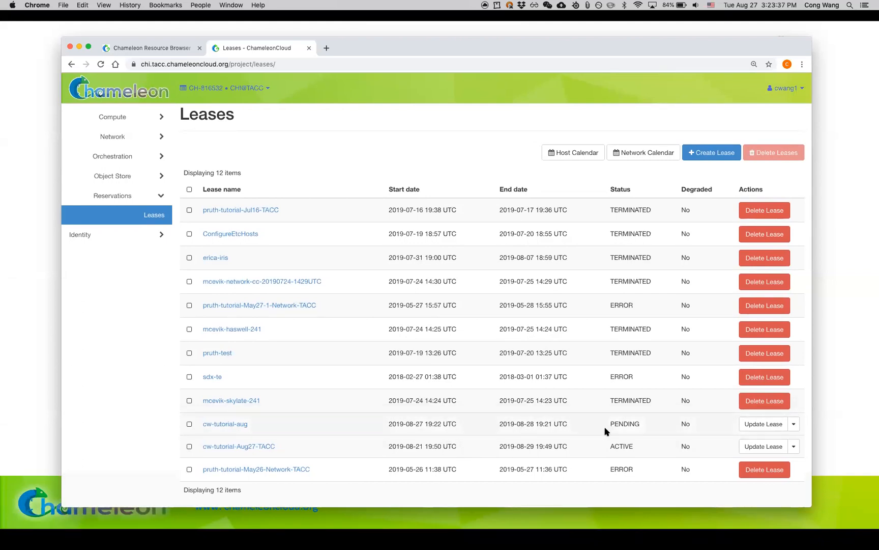
{"action": "left_click_drag", "start_coordinate": [607, 423], "coordinate": [644, 425]}
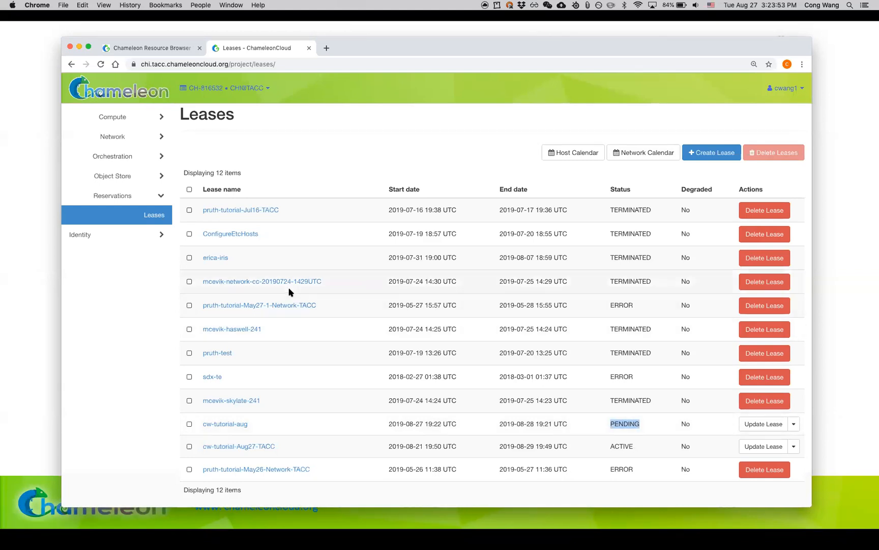
{"action": "left_click", "coordinate": [101, 64]}
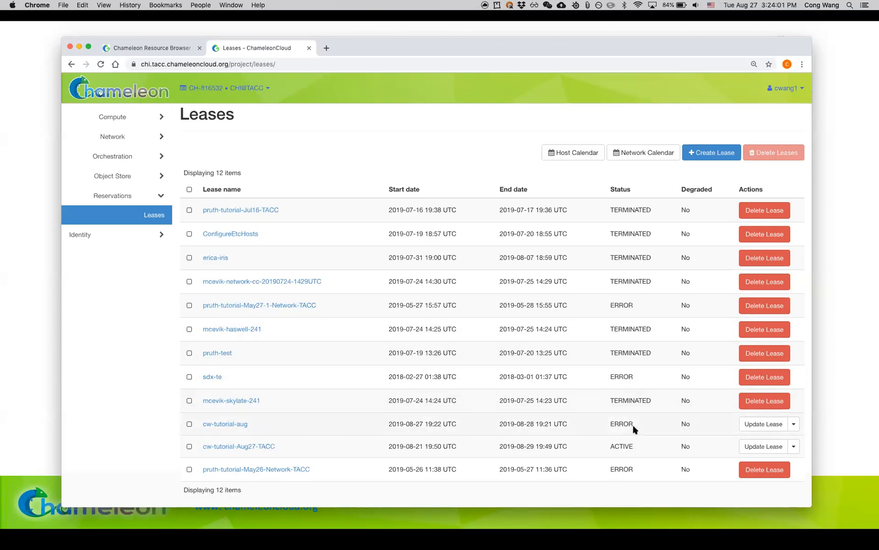
Step: Open the details of cw-tutorial-aug and examine its lease status, events and reservations
{"action": "left_click", "coordinate": [235, 425]}
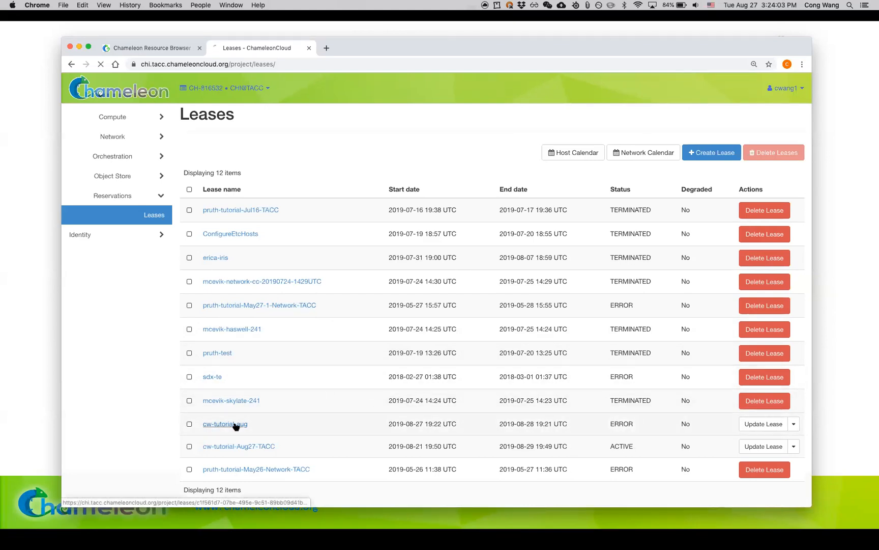
{"action": "scroll", "coordinate": [317, 376], "scroll_direction": "down", "scroll_amount": 2}
{"action": "scroll", "coordinate": [317, 377], "scroll_direction": "down", "scroll_amount": 3}
{"action": "scroll", "coordinate": [317, 356], "scroll_direction": "up", "scroll_amount": 5}
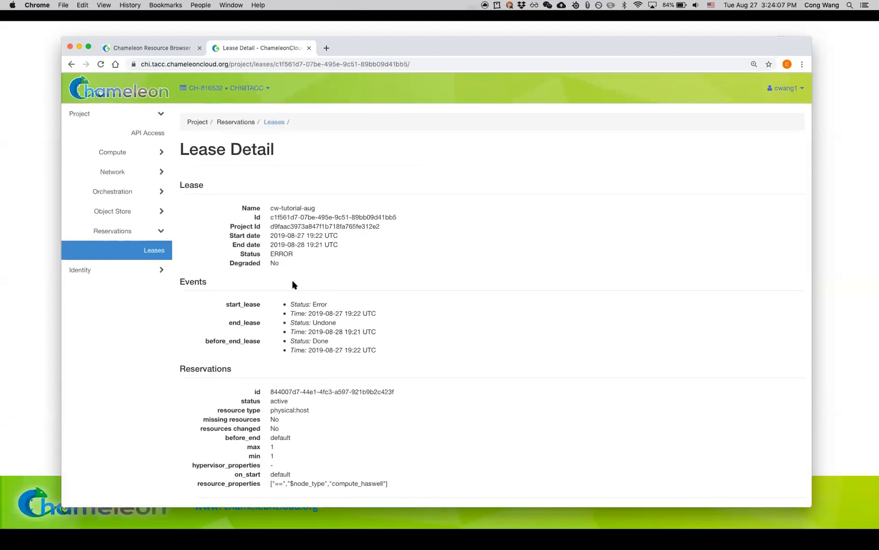
{"action": "scroll", "coordinate": [294, 283], "scroll_direction": "down", "scroll_amount": 3}
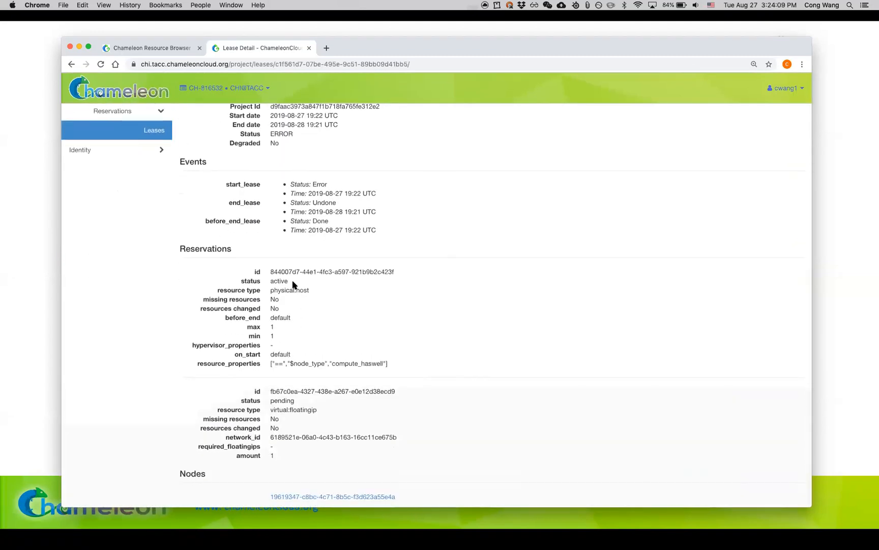
{"action": "scroll", "coordinate": [294, 284], "scroll_direction": "up", "scroll_amount": 1}
{"action": "scroll", "coordinate": [294, 285], "scroll_direction": "down", "scroll_amount": 1}
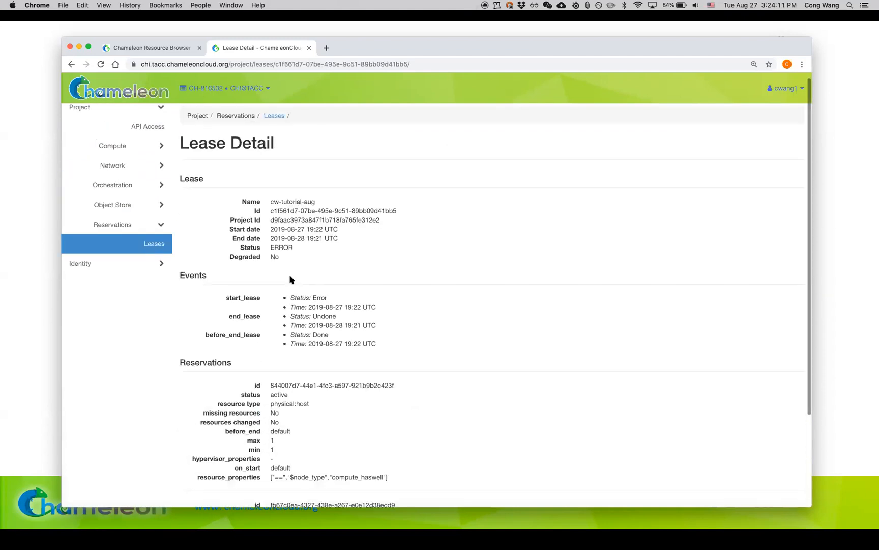
Step: Return to the leases list and delete the cw-tutorial-aug lease
{"action": "left_click", "coordinate": [146, 241]}
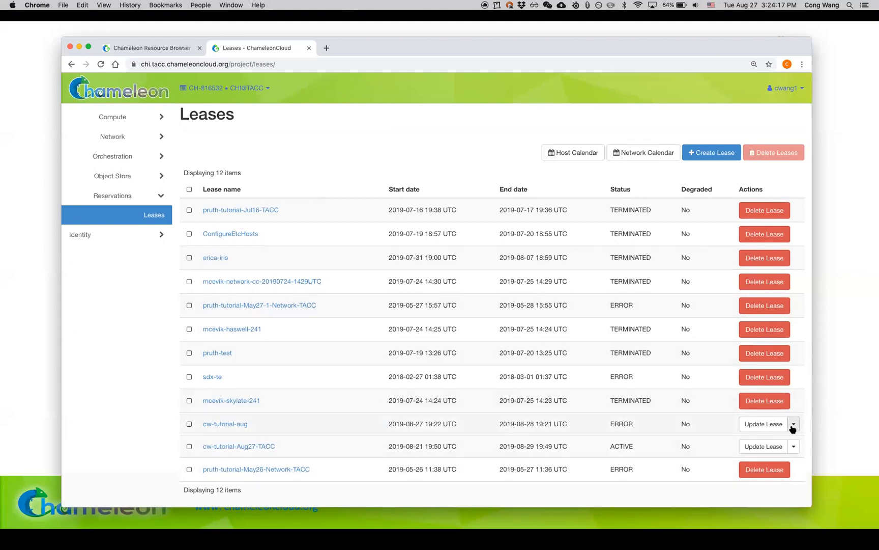
{"action": "left_click", "coordinate": [190, 424]}
{"action": "left_click", "coordinate": [766, 156]}
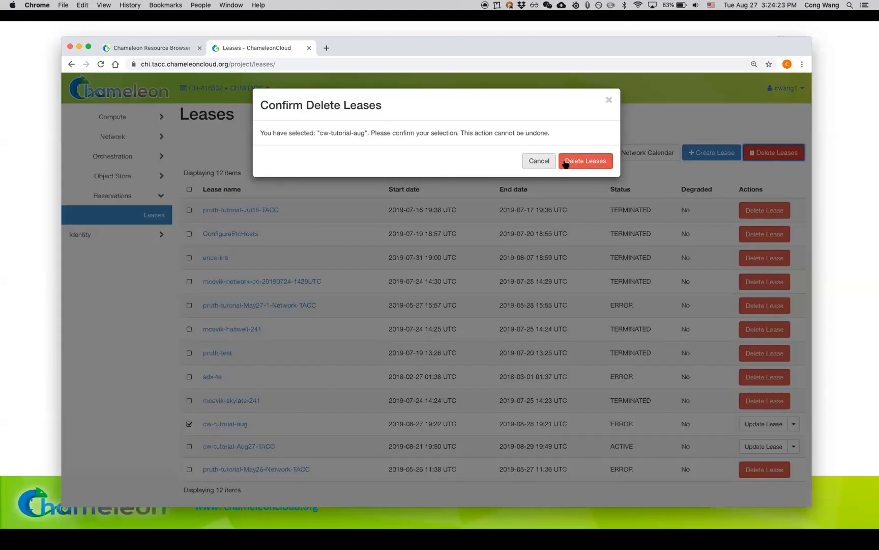
{"action": "left_click", "coordinate": [581, 161]}
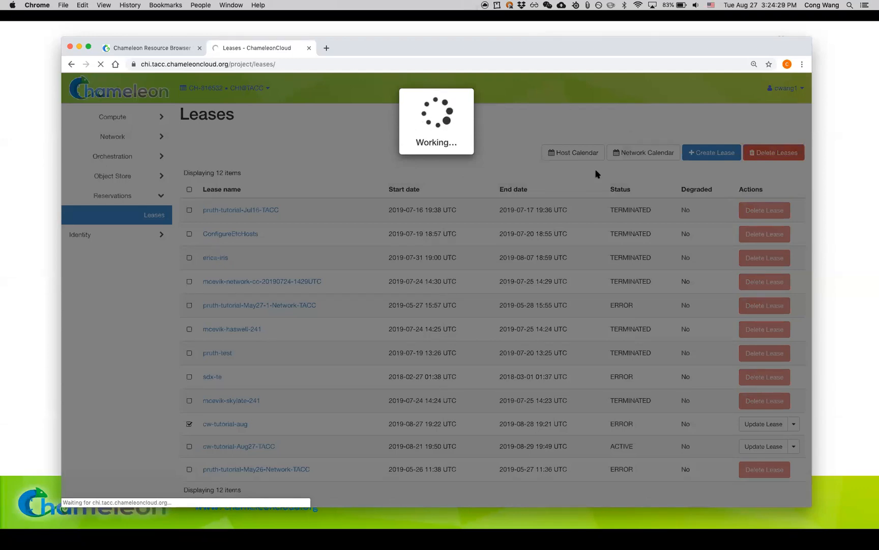
Step: Shift the browser window slightly and start another new lease named cw-tutorial-aug
{"action": "left_click_drag", "start_coordinate": [607, 44], "coordinate": [579, 40]}
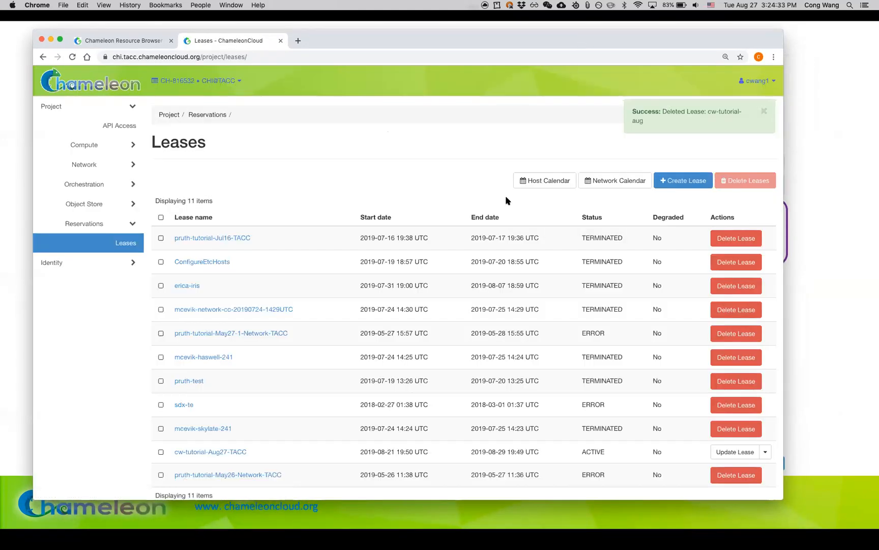
{"action": "left_click", "coordinate": [672, 186]}
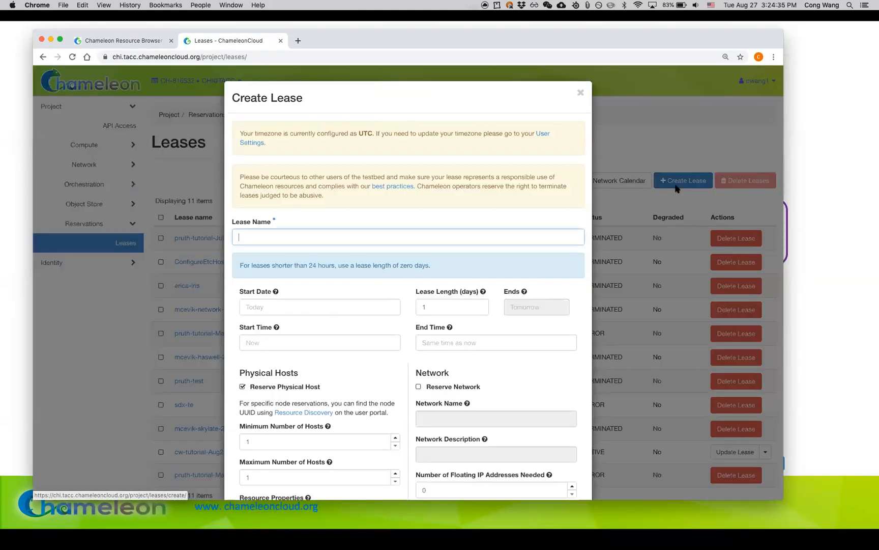
{"action": "type", "text": "cw"}
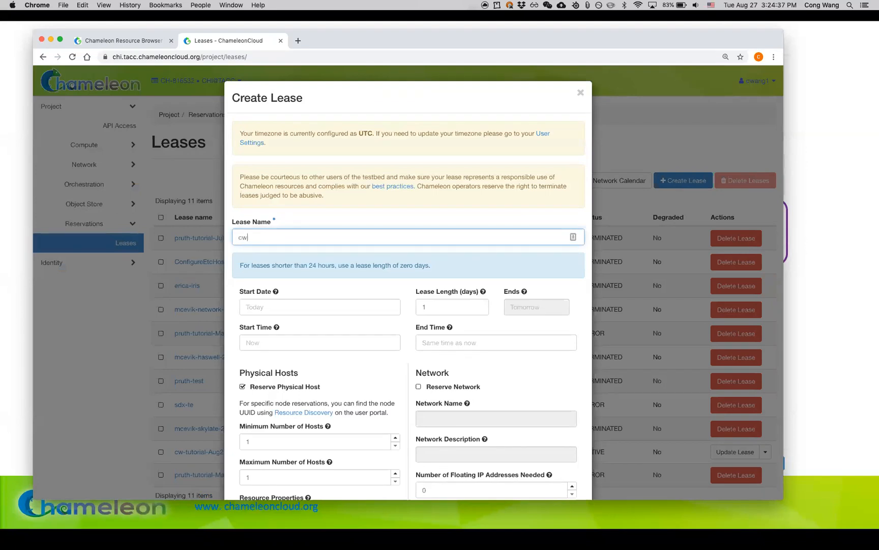
{"action": "type", "text": "-tutorial-aug"}
Step: Request 1 floating IP address, keep compute_haswell as the node type after viewing the available types, and create the lease
{"action": "scroll", "coordinate": [448, 313], "scroll_direction": "down", "scroll_amount": 3}
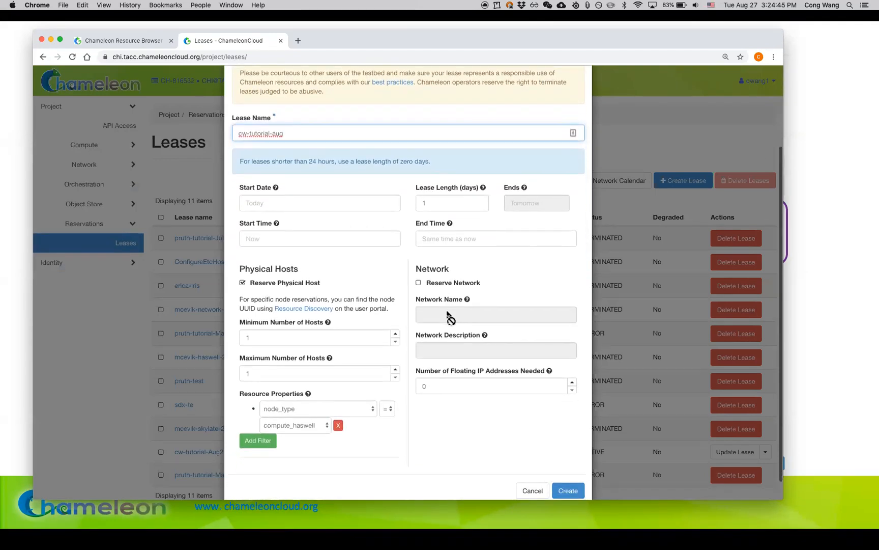
{"action": "left_click", "coordinate": [454, 386]}
{"action": "key", "text": "BackSpace"}
{"action": "type", "text": "1"}
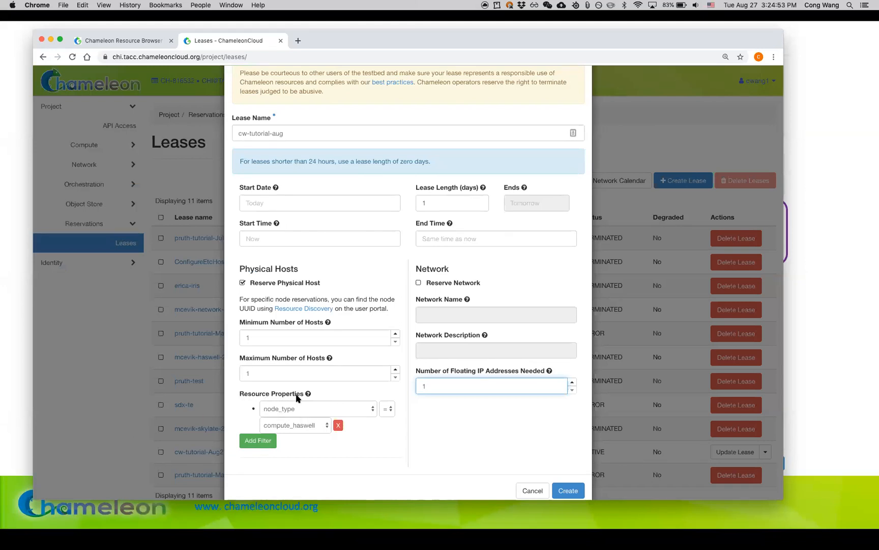
{"action": "left_click", "coordinate": [295, 428]}
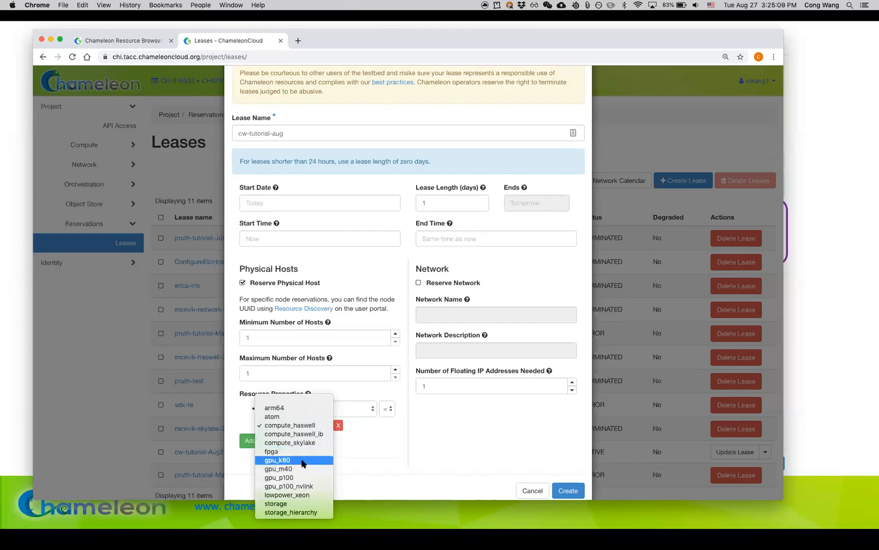
{"action": "left_click", "coordinate": [424, 465]}
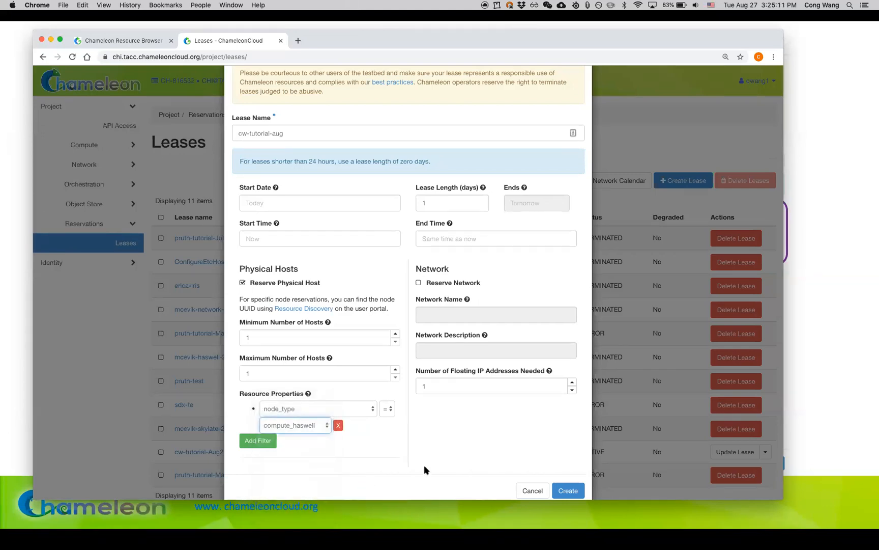
{"action": "left_click", "coordinate": [571, 490]}
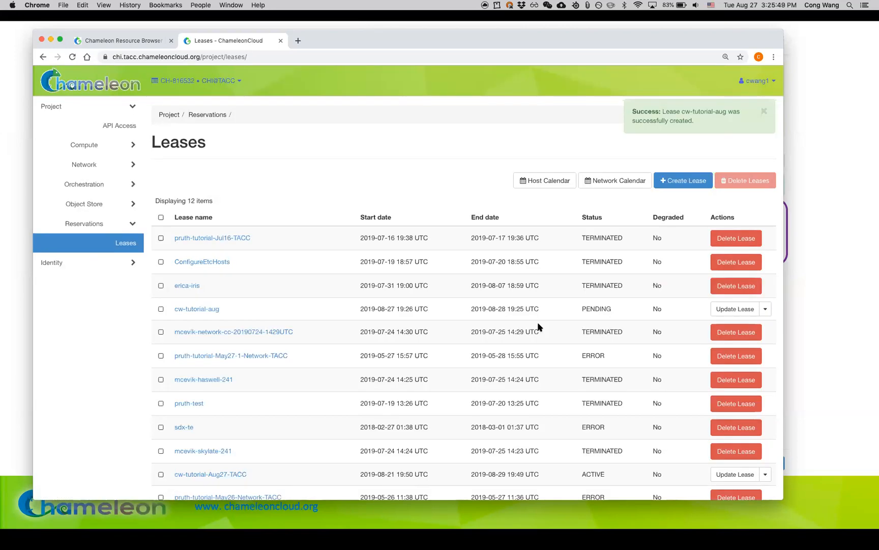
Step: Reload the leases list repeatedly to follow the status of the recreated cw-tutorial-aug lease
{"action": "scroll", "coordinate": [539, 327], "scroll_direction": "down", "scroll_amount": 2}
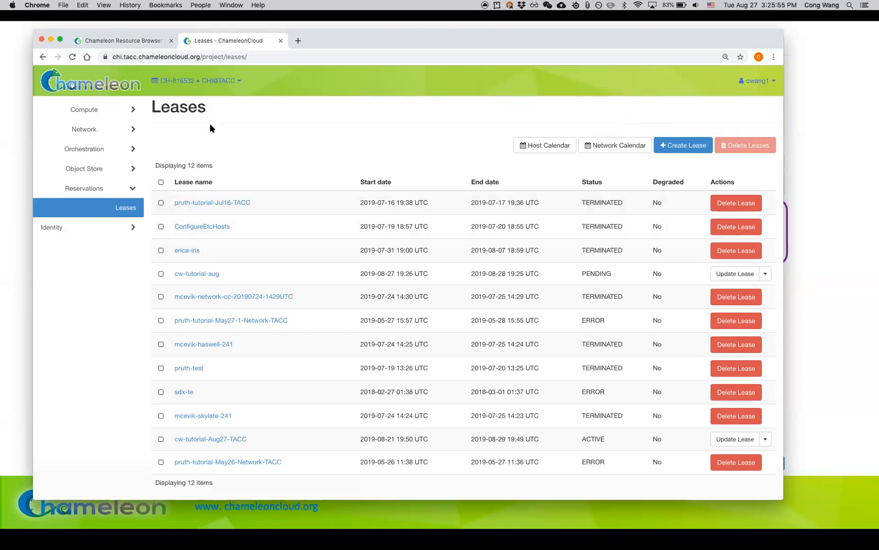
{"action": "left_click", "coordinate": [71, 58]}
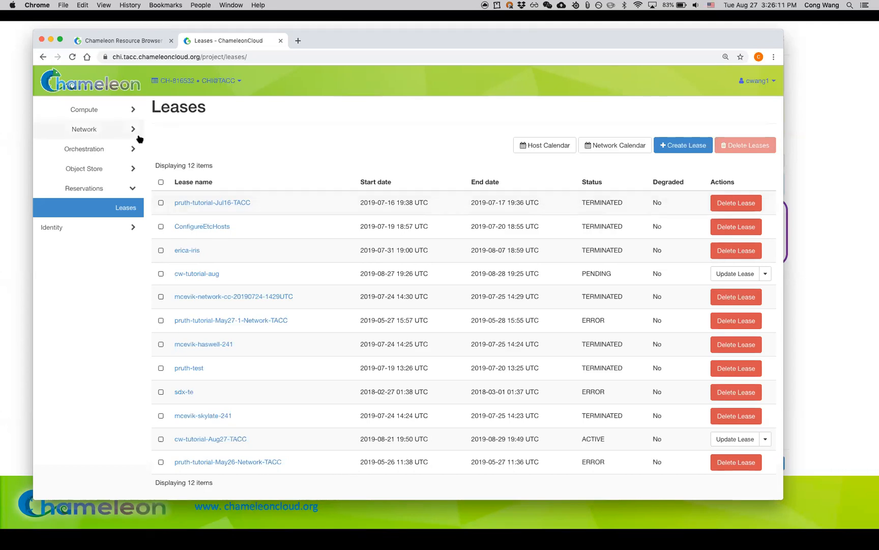
{"action": "left_click", "coordinate": [73, 57]}
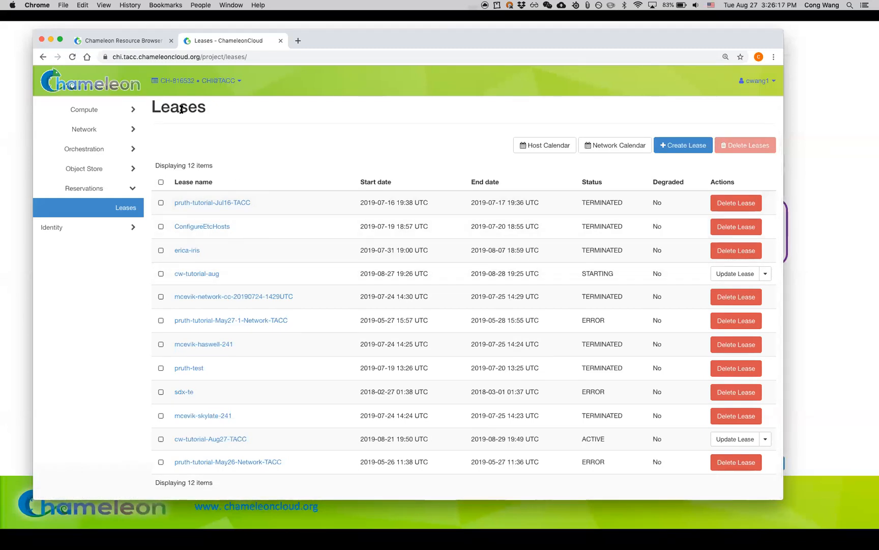
{"action": "left_click", "coordinate": [72, 57]}
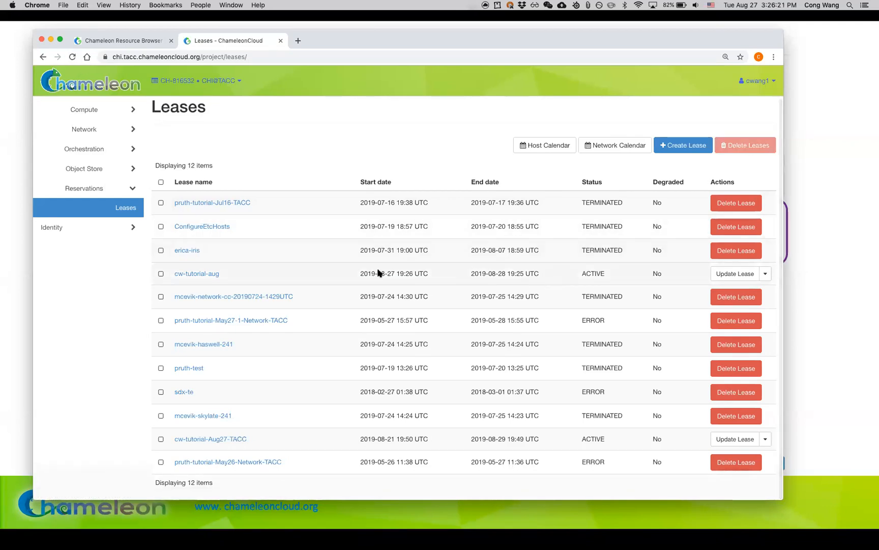
Step: Open the recreated cw-tutorial-aug lease's details and review its events, host and floating IP reservations, and assigned node
{"action": "left_click", "coordinate": [196, 274]}
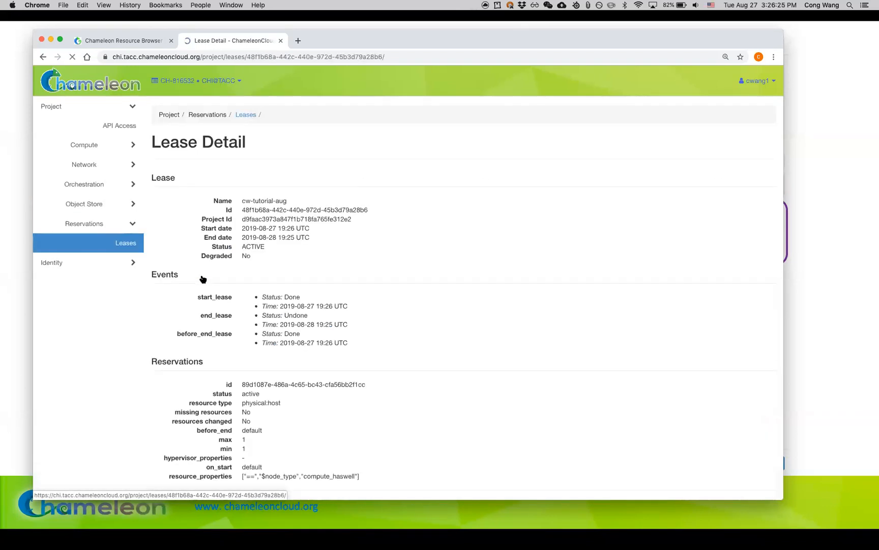
{"action": "scroll", "coordinate": [202, 279], "scroll_direction": "down", "scroll_amount": 4}
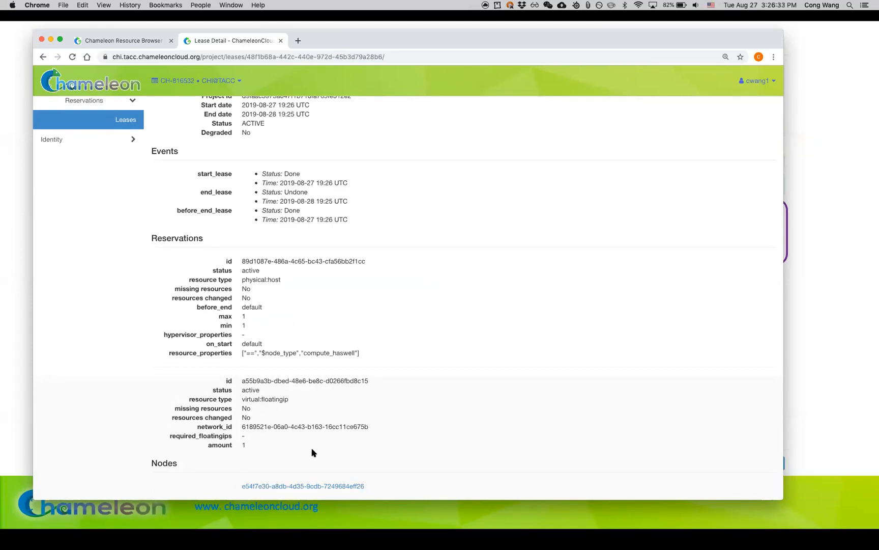
{"action": "scroll", "coordinate": [313, 452], "scroll_direction": "up", "scroll_amount": 2}
{"action": "scroll", "coordinate": [313, 453], "scroll_direction": "up", "scroll_amount": 5}
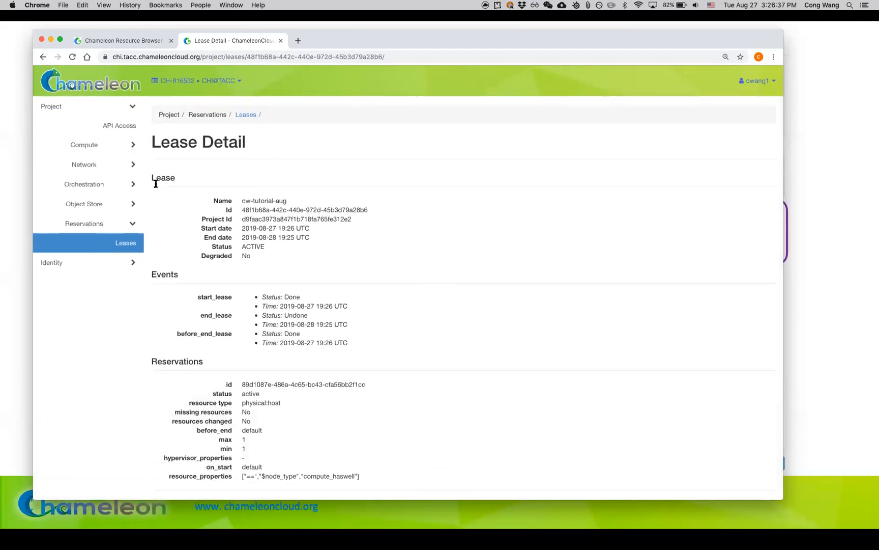
Step: Open the project's Instances page under Compute and switch to the slide presentation
{"action": "left_click", "coordinate": [132, 145]}
{"action": "left_click", "coordinate": [130, 184]}
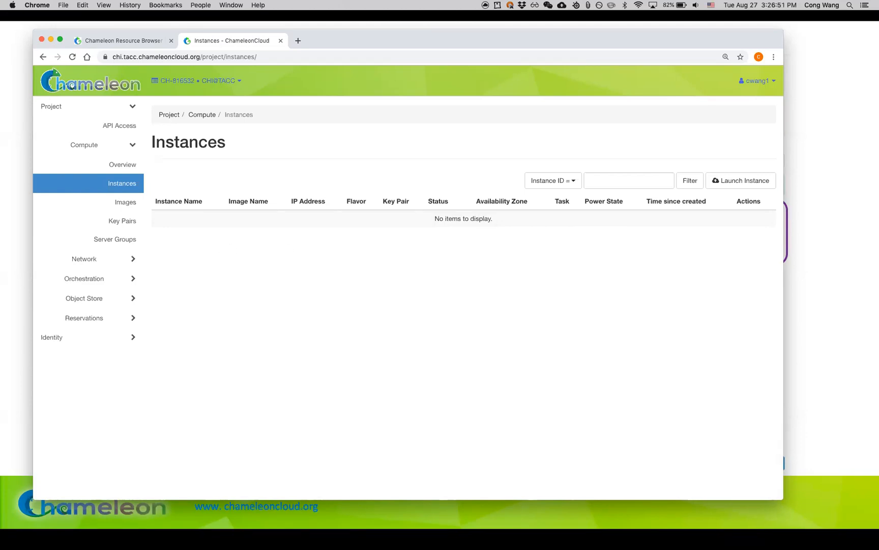
{"action": "key", "text": "super+Tab"}
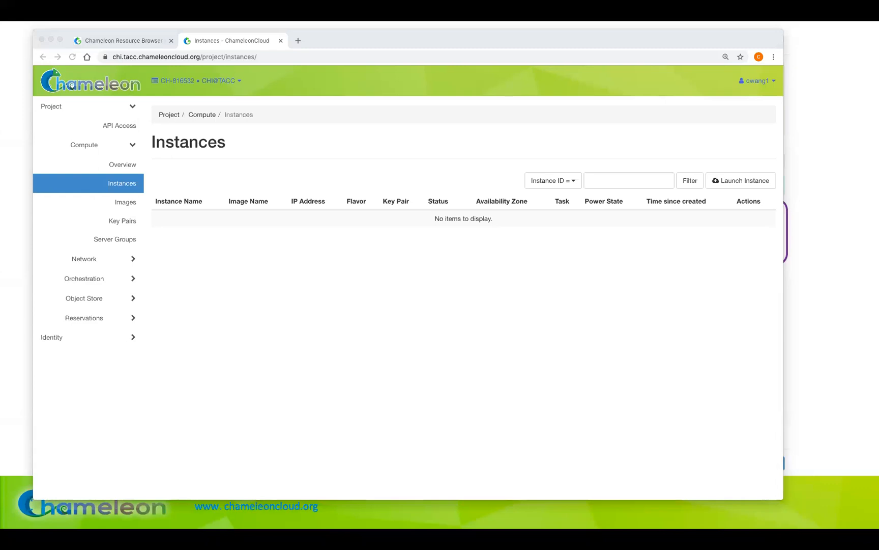
Step: Switch to the slide presentation and advance it to the Access & Security slide on key pairs
{"action": "left_click", "coordinate": [868, 180]}
{"action": "left_click", "coordinate": [868, 180]}
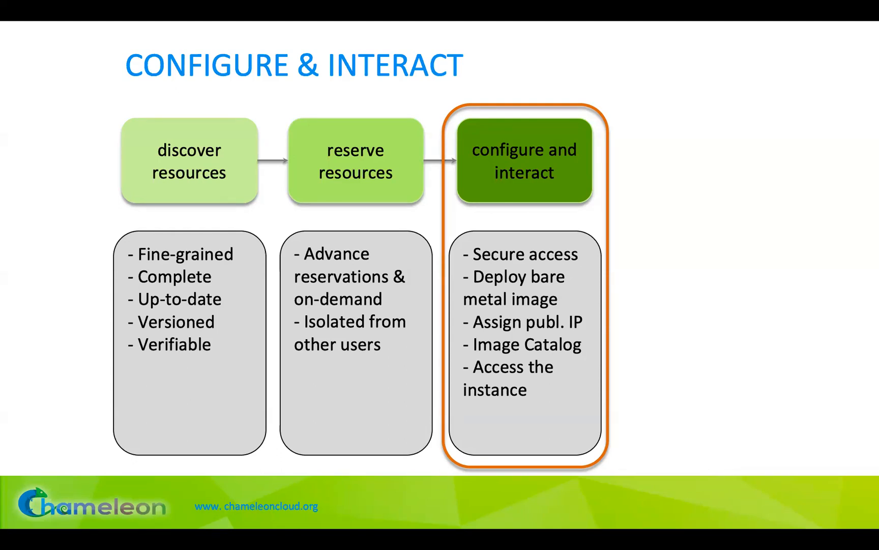
{"action": "key", "text": "Right"}
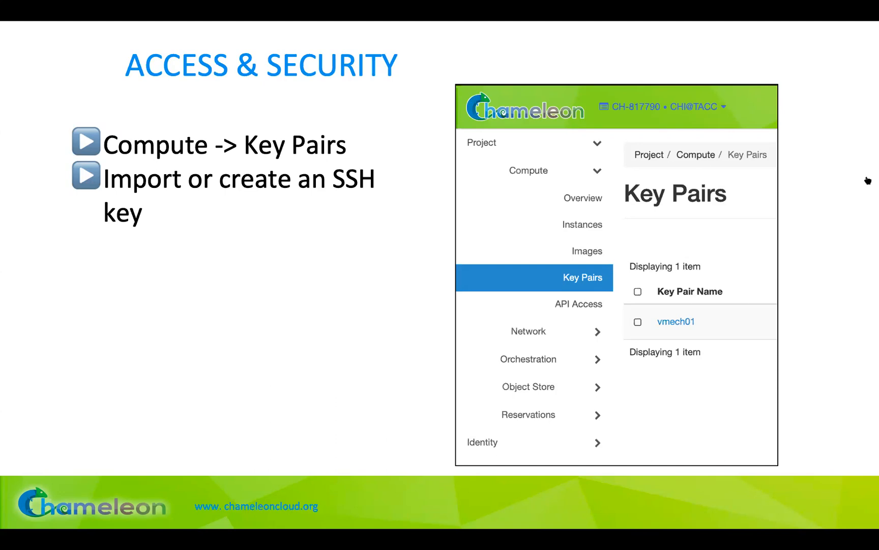
Step: Switch to Chrome, open the project's Key Pairs page under Compute, and delete the key pair thekey
{"action": "key", "text": "super+Tab"}
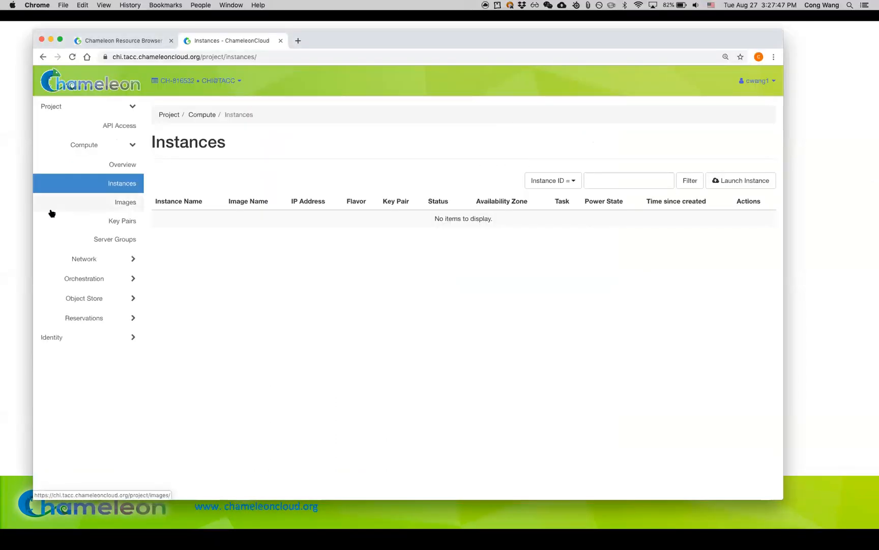
{"action": "left_click", "coordinate": [113, 221]}
{"action": "left_click_drag", "start_coordinate": [419, 41], "coordinate": [515, 7]}
{"action": "left_click", "coordinate": [209, 240]}
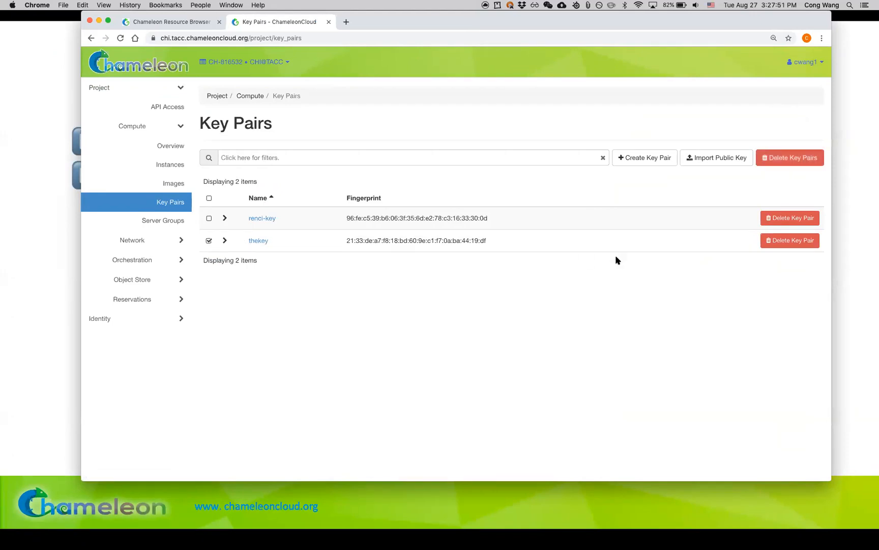
{"action": "left_click", "coordinate": [790, 157]}
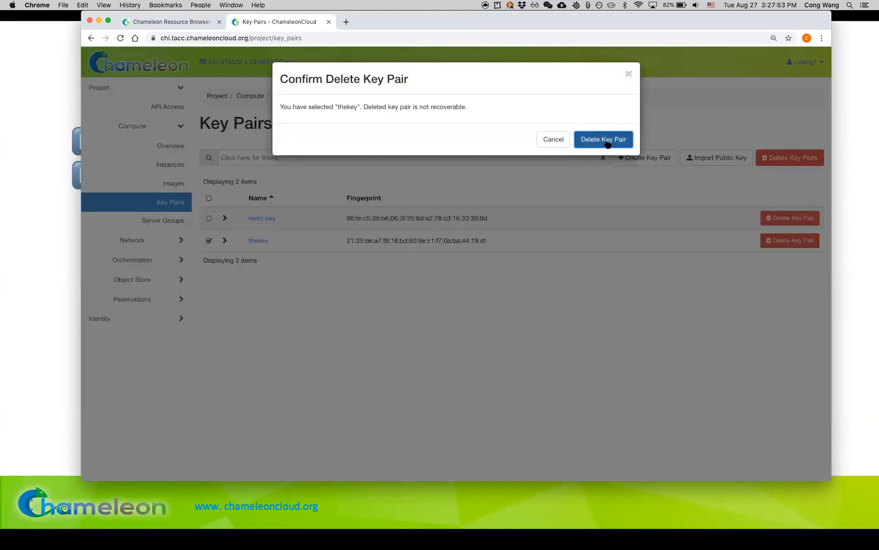
{"action": "left_click", "coordinate": [604, 139]}
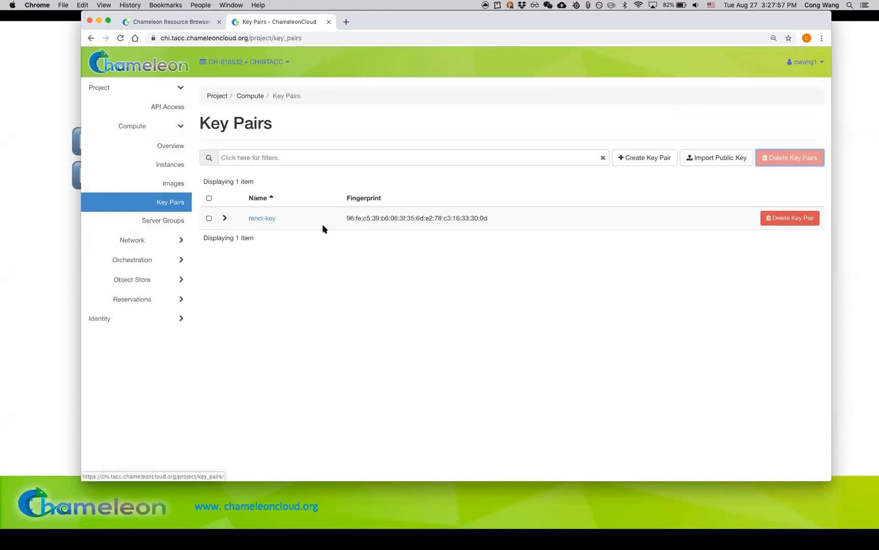
Step: Sort the key pairs by fingerprint and create a new key pair named thekey
{"action": "left_click", "coordinate": [563, 193]}
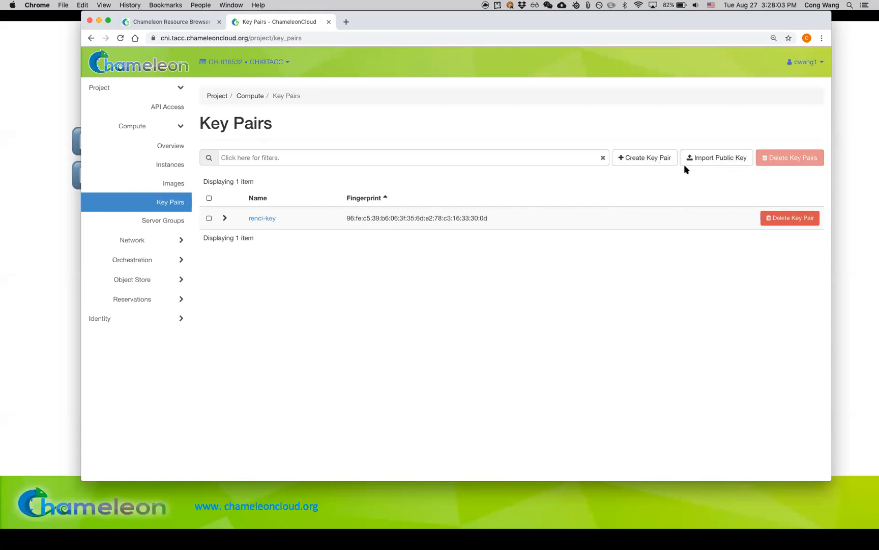
{"action": "left_click", "coordinate": [657, 159]}
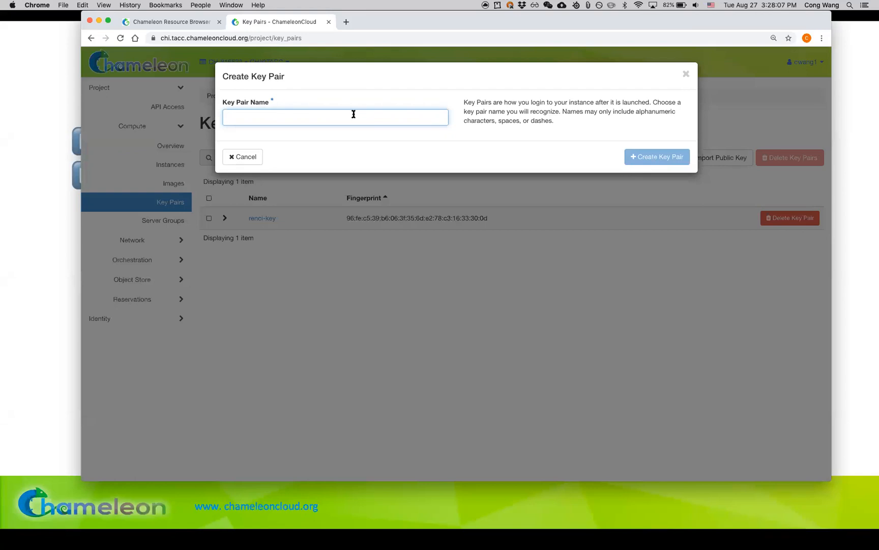
{"action": "type", "text": "thekey"}
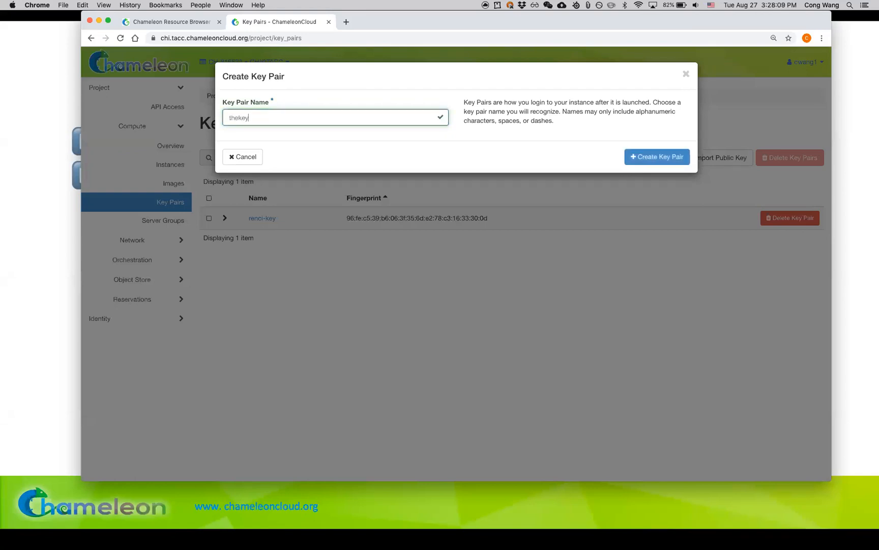
{"action": "left_click", "coordinate": [646, 165]}
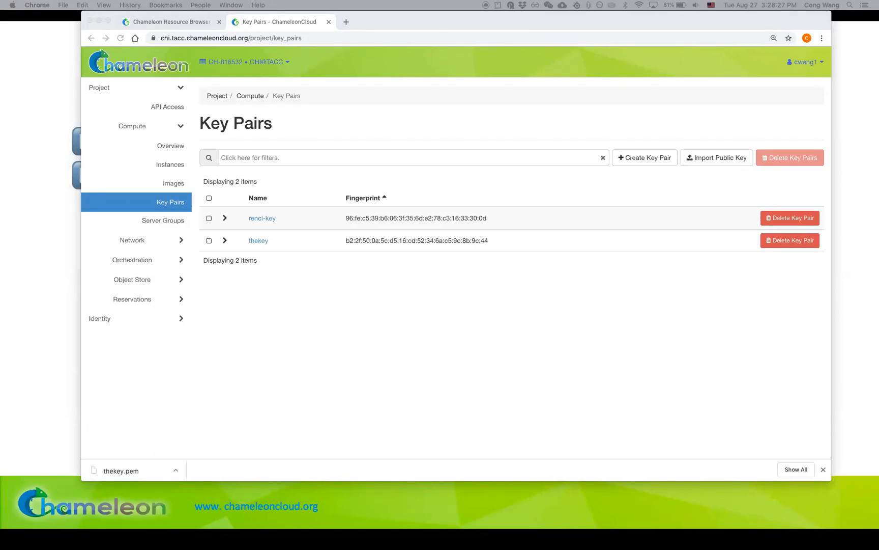
Step: Enlarge the Terminal window and move ~/Downloads/thekey.pem into ~/.ssh/, overriding the existing file
{"action": "left_click_drag", "start_coordinate": [0, 121], "coordinate": [533, 31]}
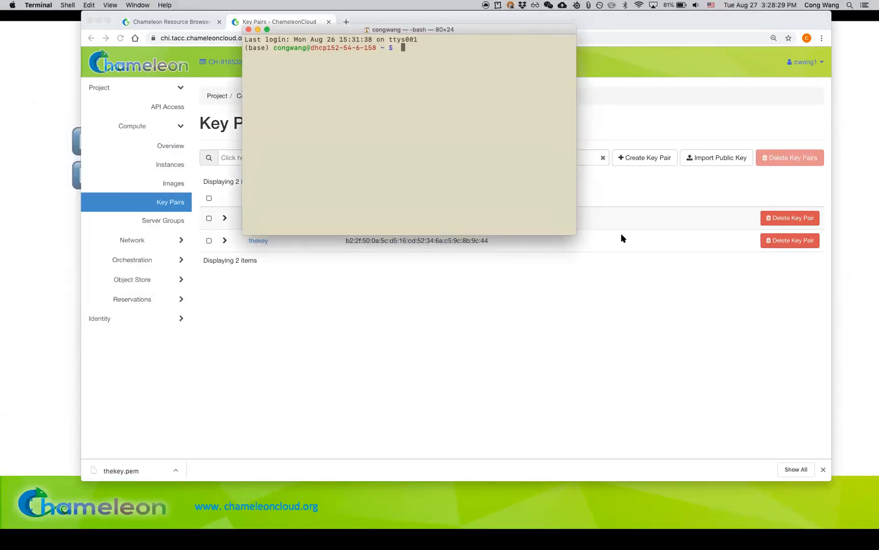
{"action": "left_click_drag", "start_coordinate": [576, 233], "coordinate": [795, 498]}
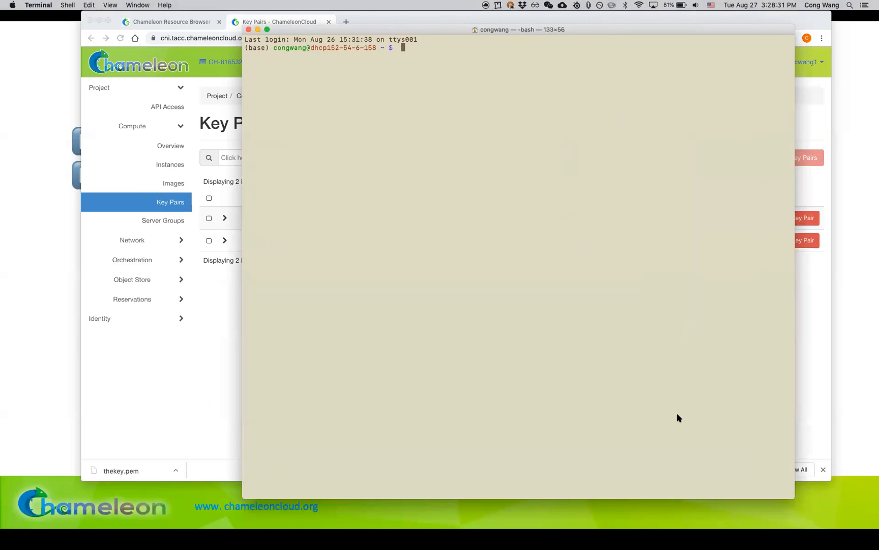
{"action": "type", "text": "cd"}
{"action": "key", "text": "BackSpace"}
{"action": "key", "text": "BackSpace"}
{"action": "key", "text": "BackSpace"}
{"action": "type", "text": "mv ~/Dow"}
{"action": "key", "text": "Tab"}
{"action": "type", "text": "the"}
{"action": "key", "text": "Tab"}
{"action": "type", "text": "~/.ssh/"}
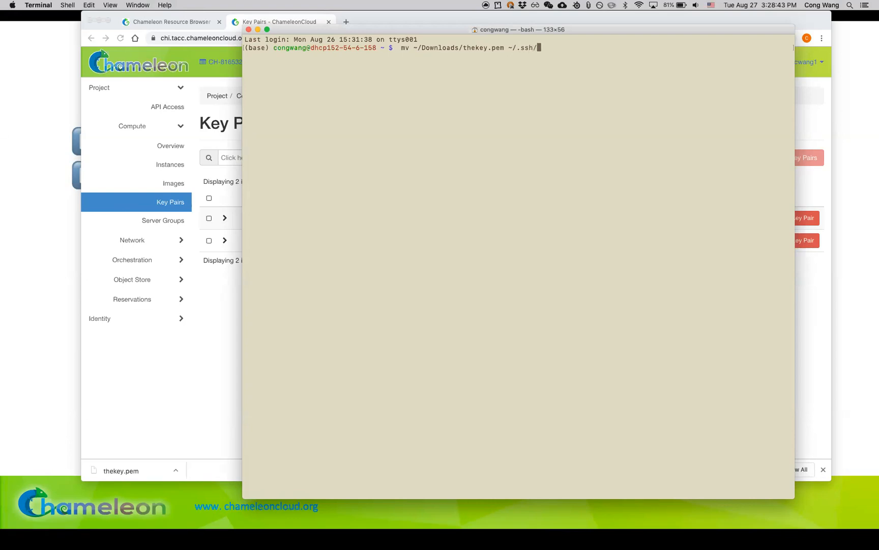
{"action": "key", "text": "Return"}
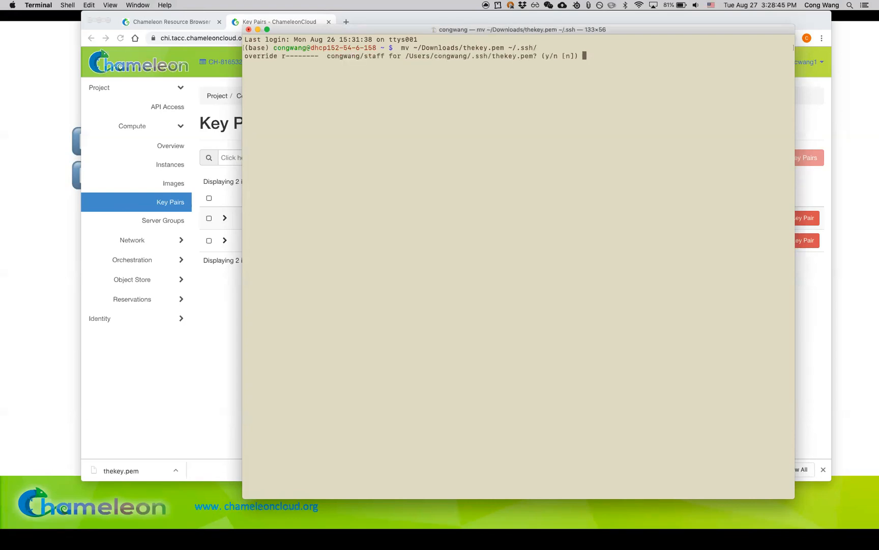
{"action": "type", "text": "y"}
{"action": "key", "text": "Return"}
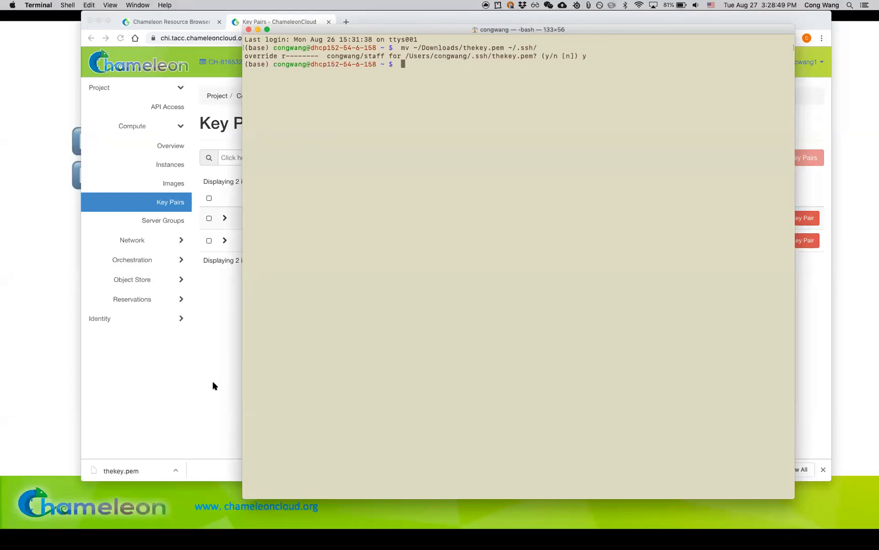
Step: Open the project's Instances page in Chrome and bring up the Appliance Catalog on the Chameleon website
{"action": "left_click", "coordinate": [239, 380]}
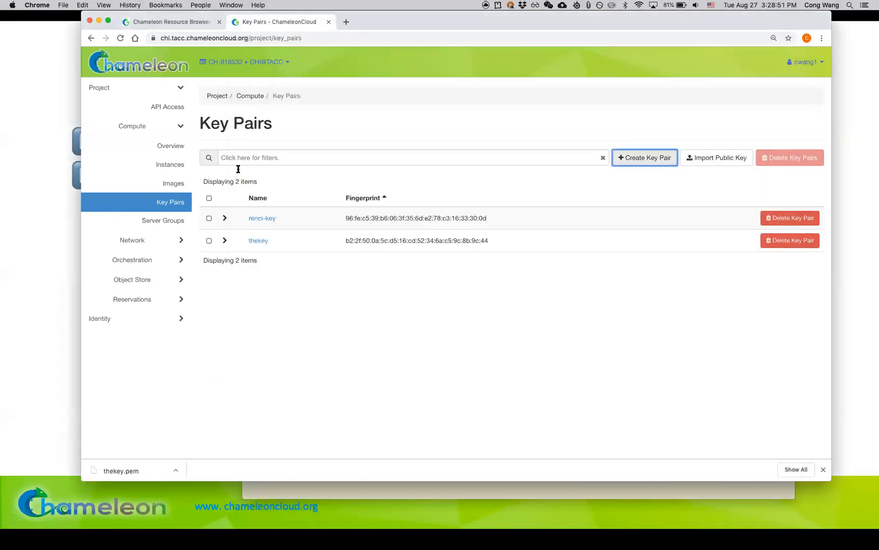
{"action": "left_click", "coordinate": [168, 165]}
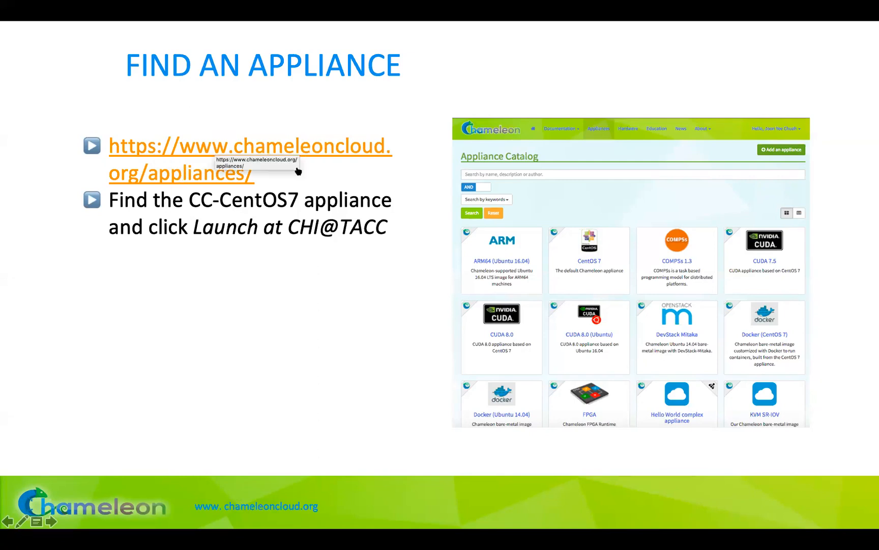
{"action": "left_click", "coordinate": [234, 173]}
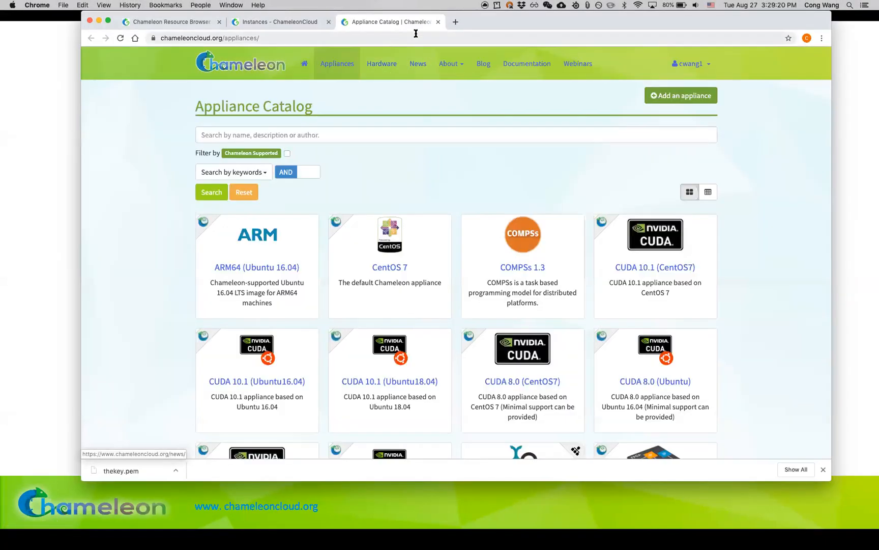
{"action": "left_click", "coordinate": [262, 68]}
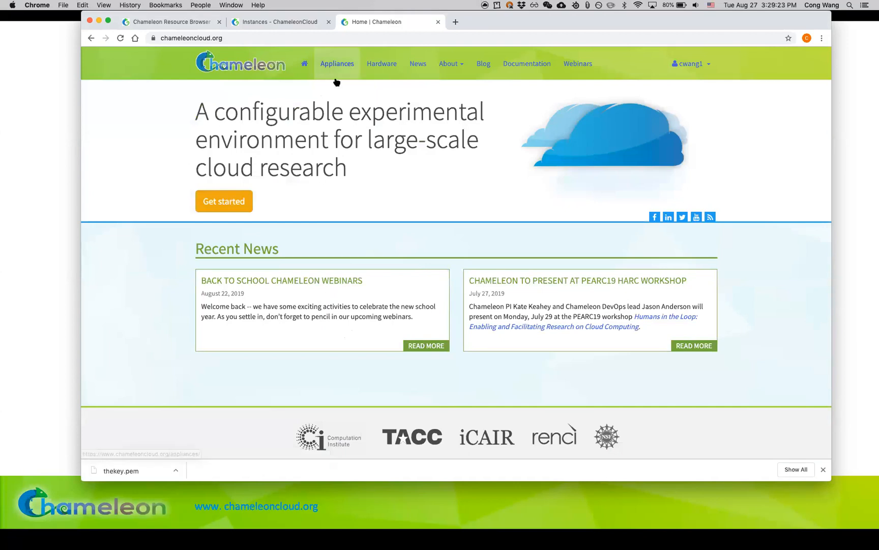
{"action": "left_click", "coordinate": [348, 76]}
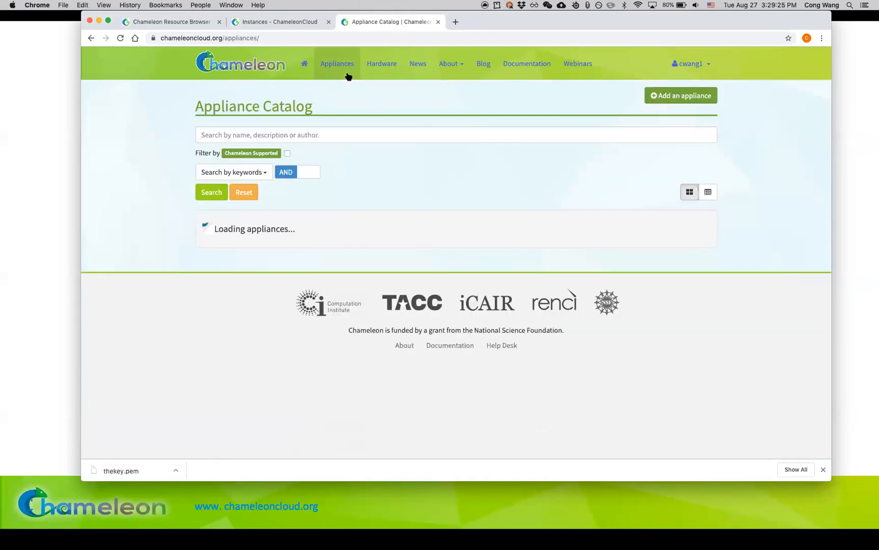
Step: Close the download bar and browse the Appliance Catalog, examining the Chameleon-supported and complex appliance markers and the Hadoop cluster entry
{"action": "scroll", "coordinate": [182, 171], "scroll_direction": "down", "scroll_amount": 2}
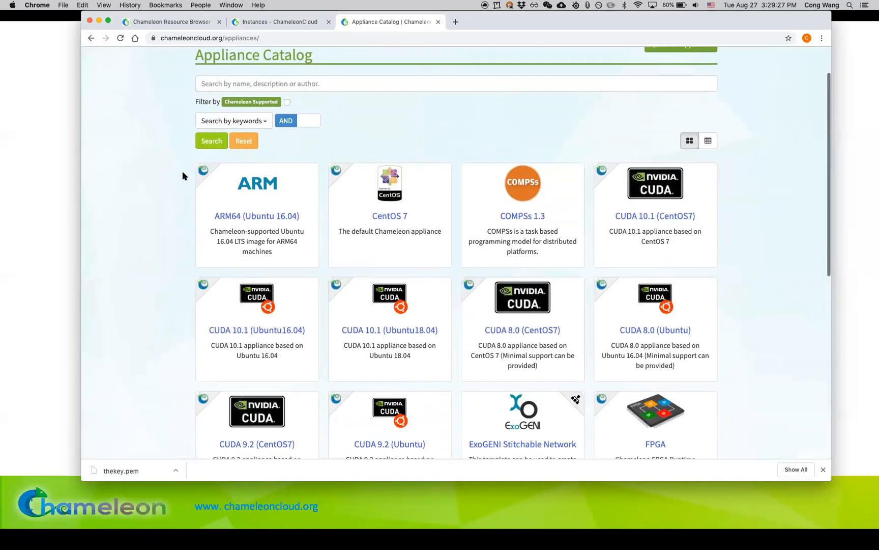
{"action": "scroll", "coordinate": [182, 176], "scroll_direction": "down", "scroll_amount": 5}
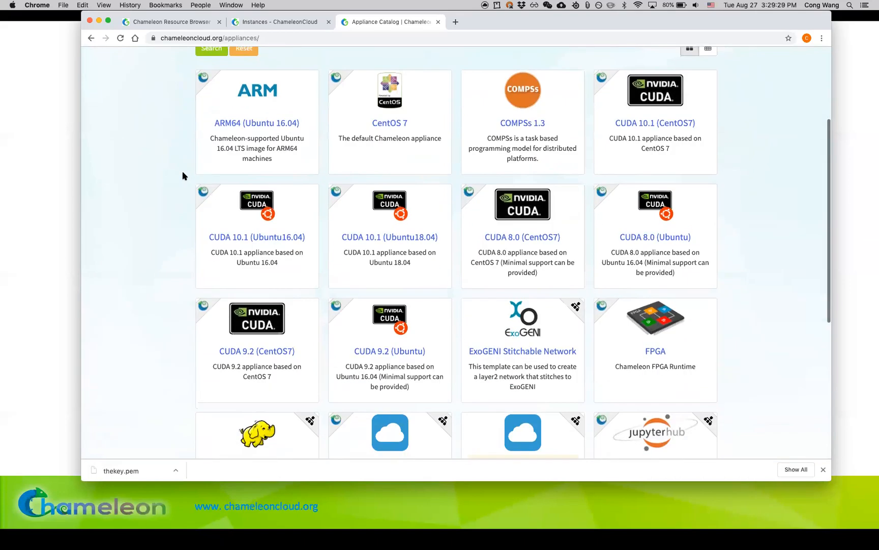
{"action": "left_click", "coordinate": [823, 469]}
{"action": "scroll", "coordinate": [762, 305], "scroll_direction": "up", "scroll_amount": 3}
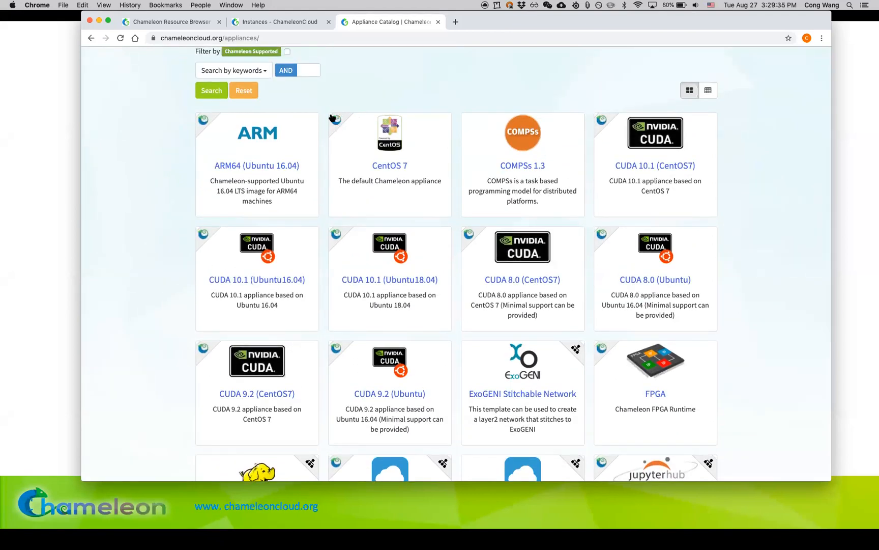
{"action": "mouse_move", "coordinate": [338, 122]}
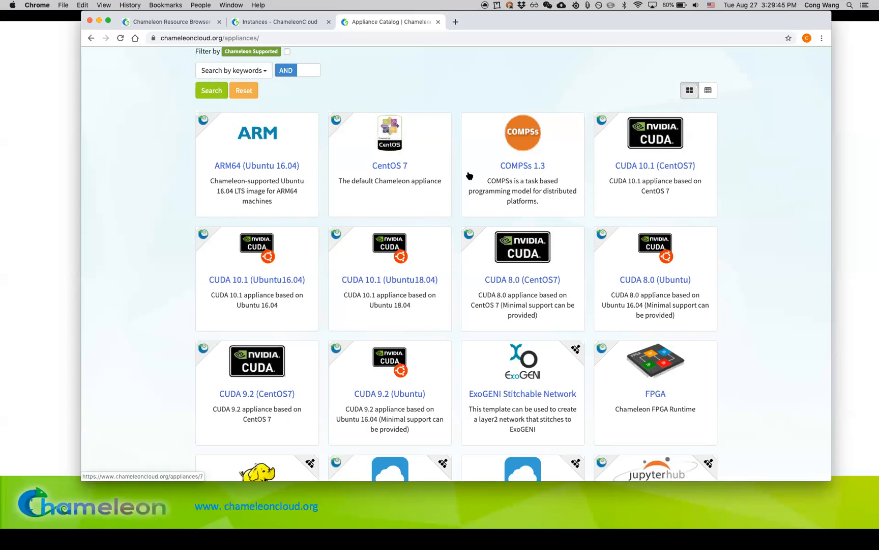
{"action": "scroll", "coordinate": [547, 214], "scroll_direction": "down", "scroll_amount": 3}
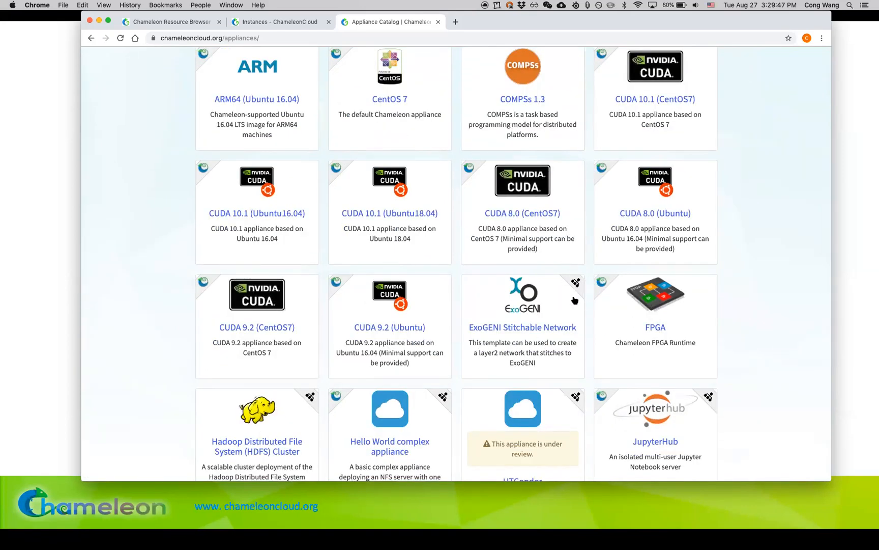
{"action": "scroll", "coordinate": [575, 283], "scroll_direction": "down", "scroll_amount": 2}
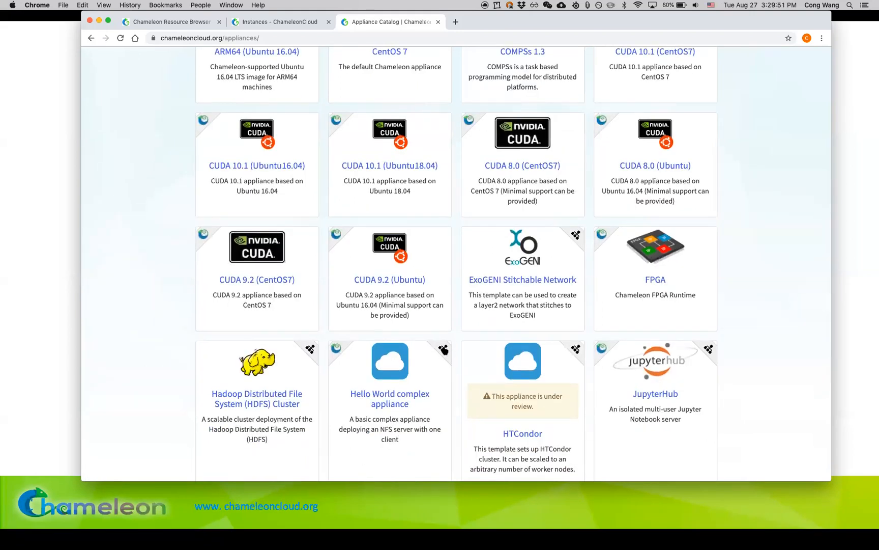
{"action": "scroll", "coordinate": [444, 350], "scroll_direction": "up", "scroll_amount": 2}
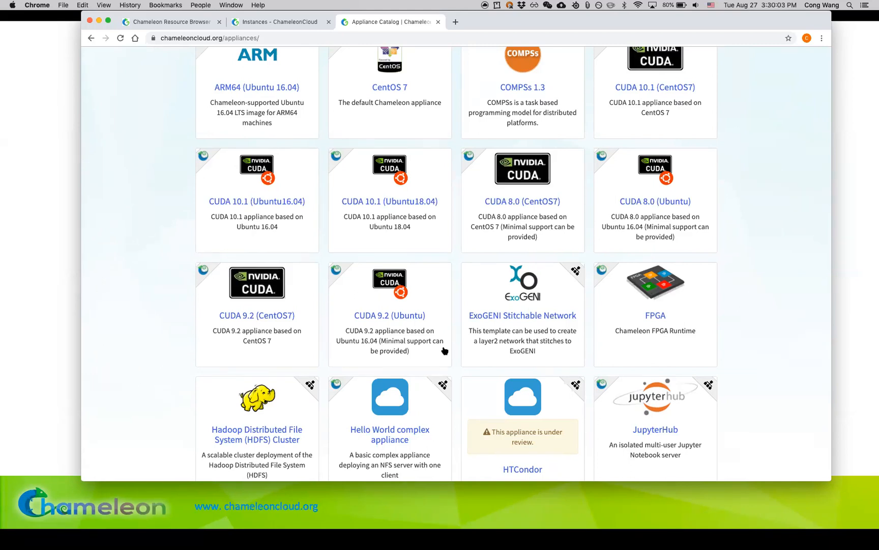
{"action": "scroll", "coordinate": [445, 350], "scroll_direction": "down", "scroll_amount": 3}
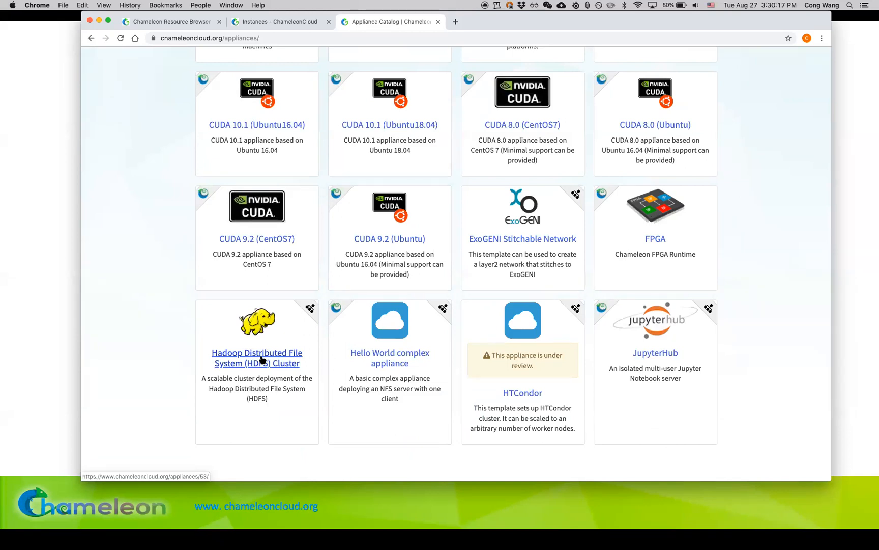
{"action": "scroll", "coordinate": [261, 360], "scroll_direction": "up", "scroll_amount": 1}
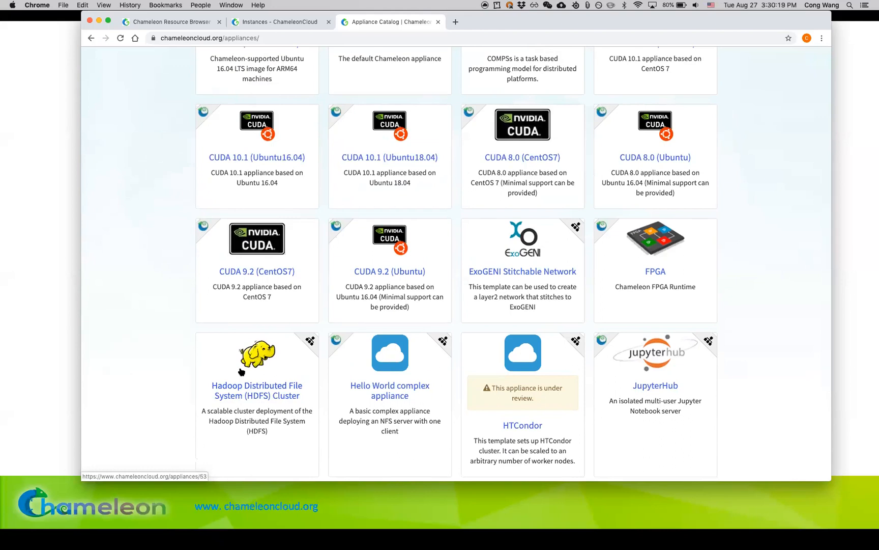
{"action": "scroll", "coordinate": [187, 369], "scroll_direction": "up", "scroll_amount": 5}
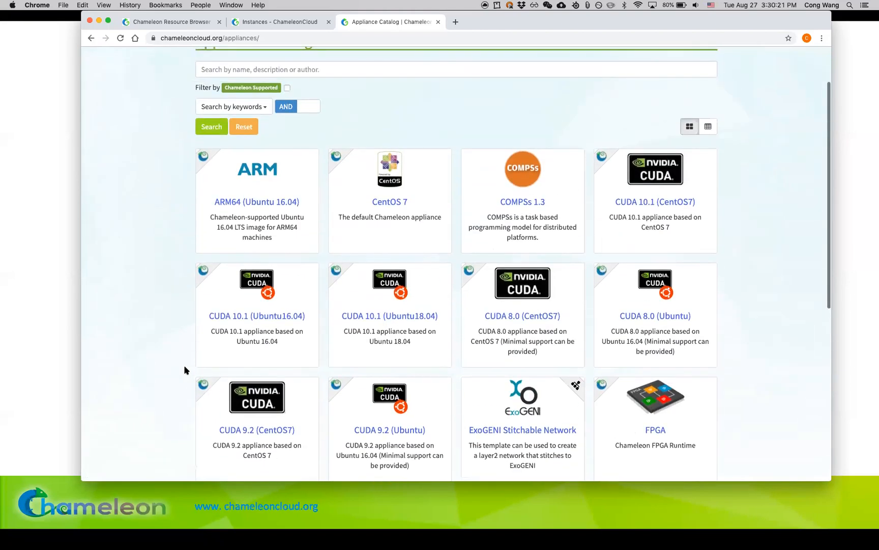
Step: Open the CentOS 7 appliance, choose to launch it at CHI@TACC, and review the CC-CentOS7 image details
{"action": "left_click", "coordinate": [395, 206]}
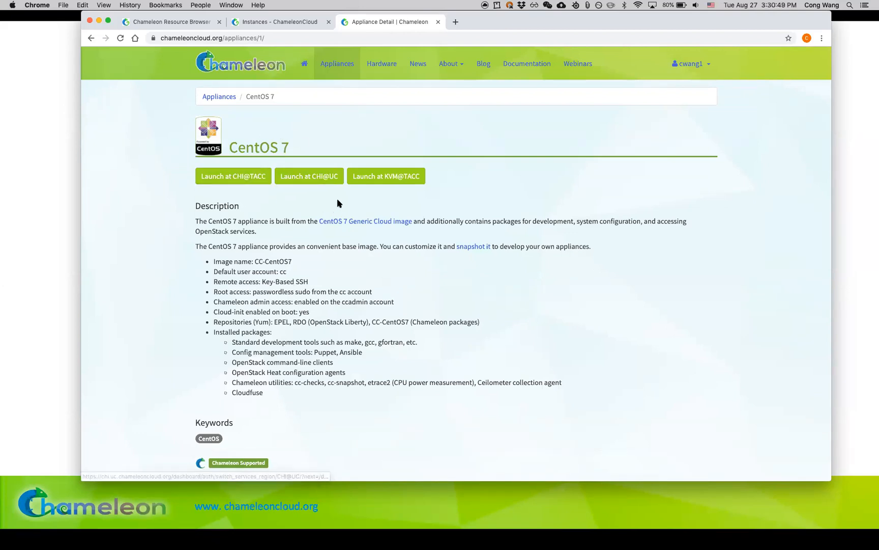
{"action": "left_click", "coordinate": [258, 179]}
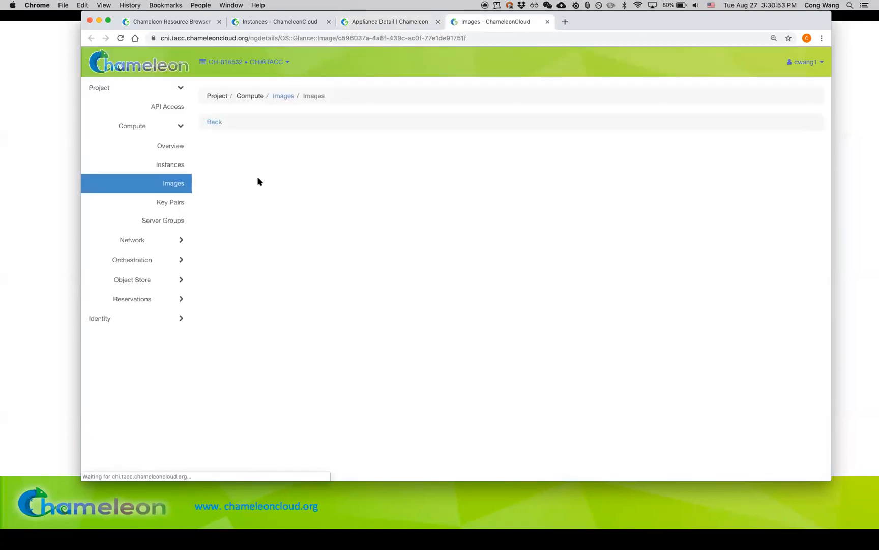
{"action": "scroll", "coordinate": [411, 172], "scroll_direction": "down", "scroll_amount": 1}
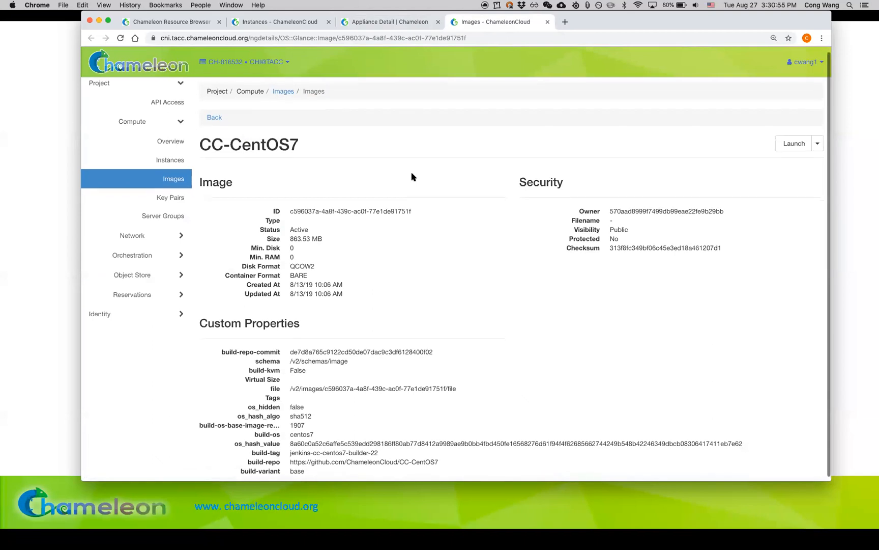
{"action": "scroll", "coordinate": [341, 236], "scroll_direction": "down", "scroll_amount": 1}
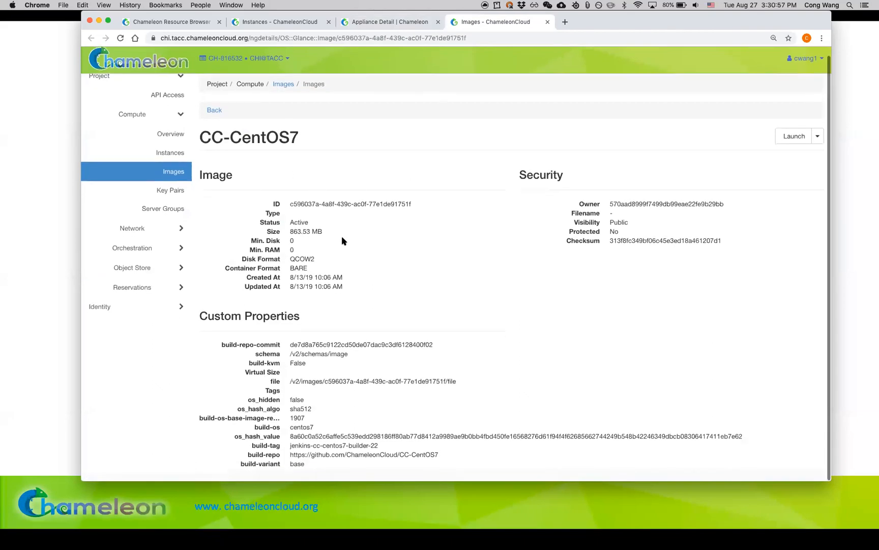
{"action": "scroll", "coordinate": [342, 236], "scroll_direction": "up", "scroll_amount": 1}
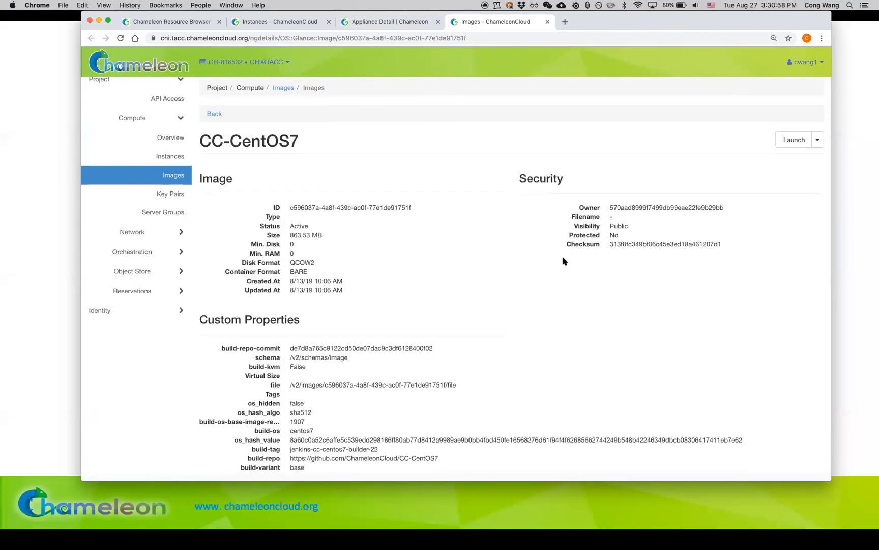
Step: Start launching an instance from the CC-CentOS7 image, naming it first-node and assigning the cw-tutorial-aug reservation
{"action": "left_click", "coordinate": [796, 142]}
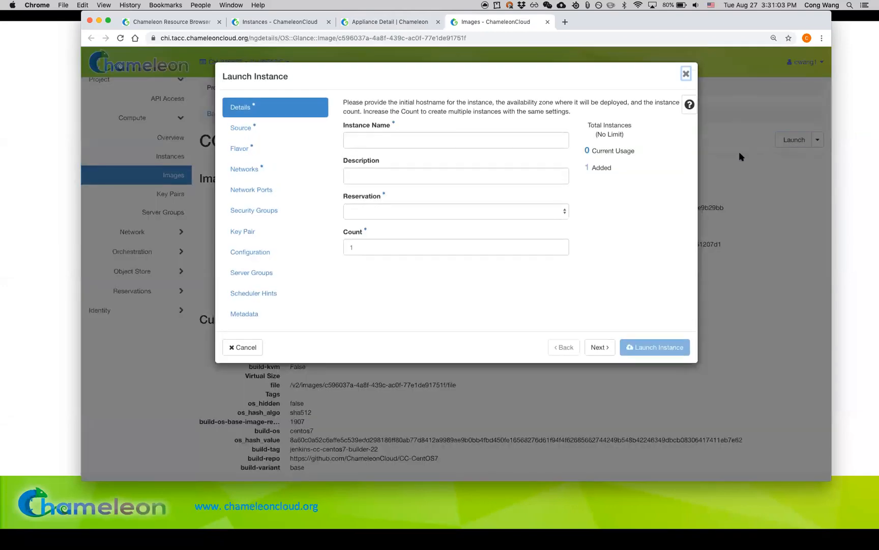
{"action": "left_click", "coordinate": [489, 136]}
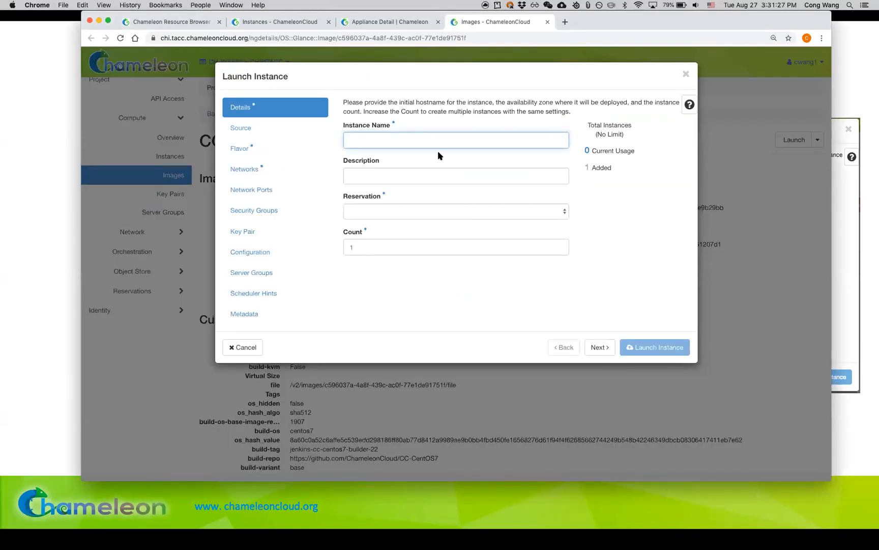
{"action": "type", "text": "first-node"}
{"action": "left_click", "coordinate": [476, 213]}
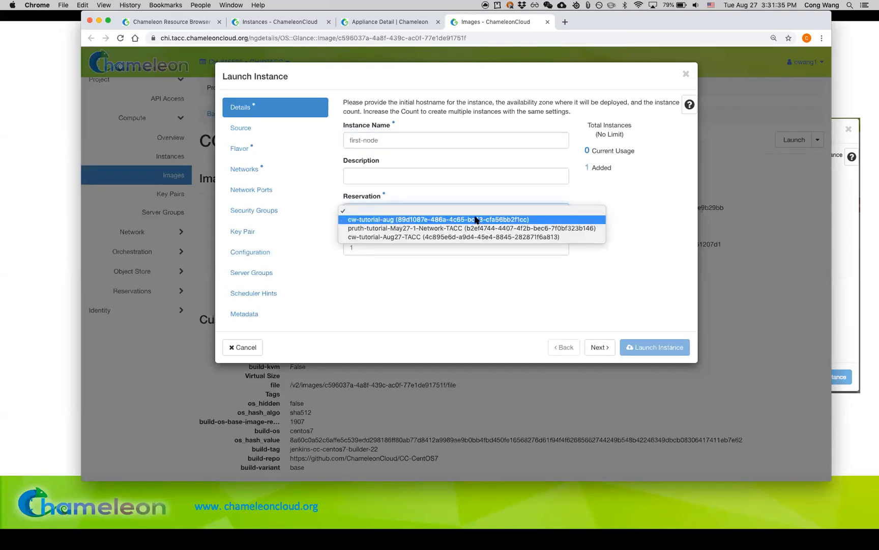
{"action": "left_click", "coordinate": [475, 219]}
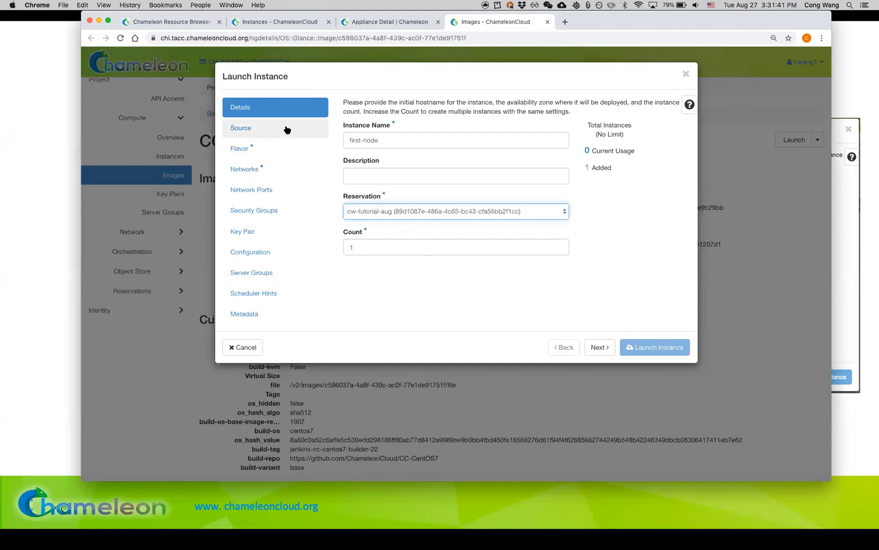
Step: Review the instance's boot source, checking the allocated CC-CentOS7 image and browsing the available images
{"action": "left_click", "coordinate": [602, 347]}
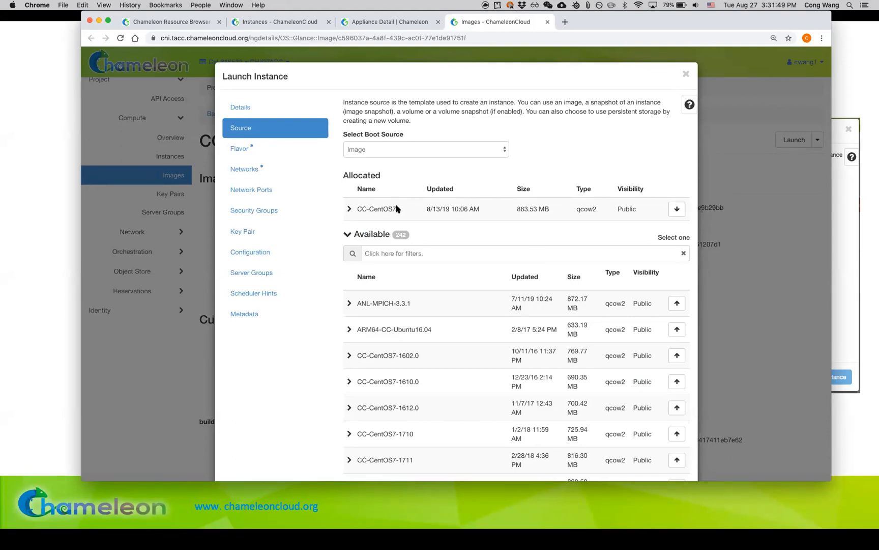
{"action": "scroll", "coordinate": [497, 254], "scroll_direction": "down", "scroll_amount": 10}
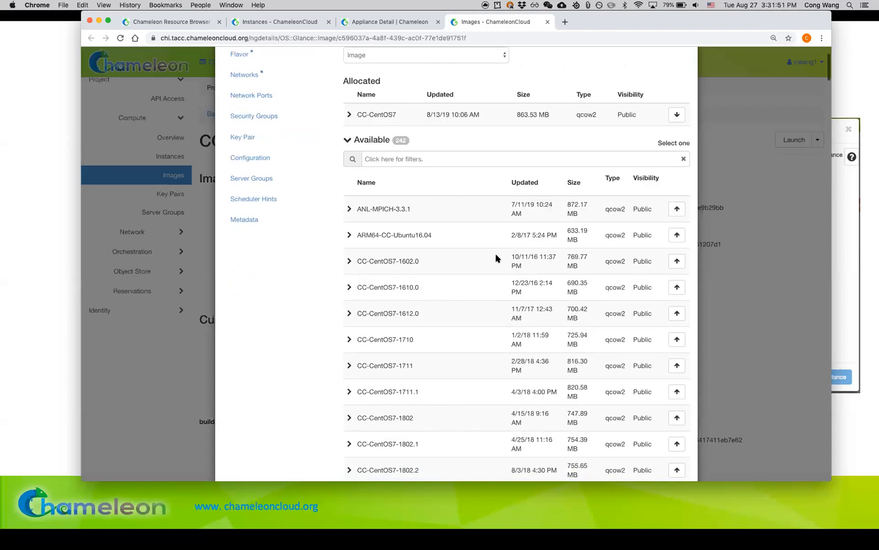
{"action": "scroll", "coordinate": [496, 258], "scroll_direction": "down", "scroll_amount": 20}
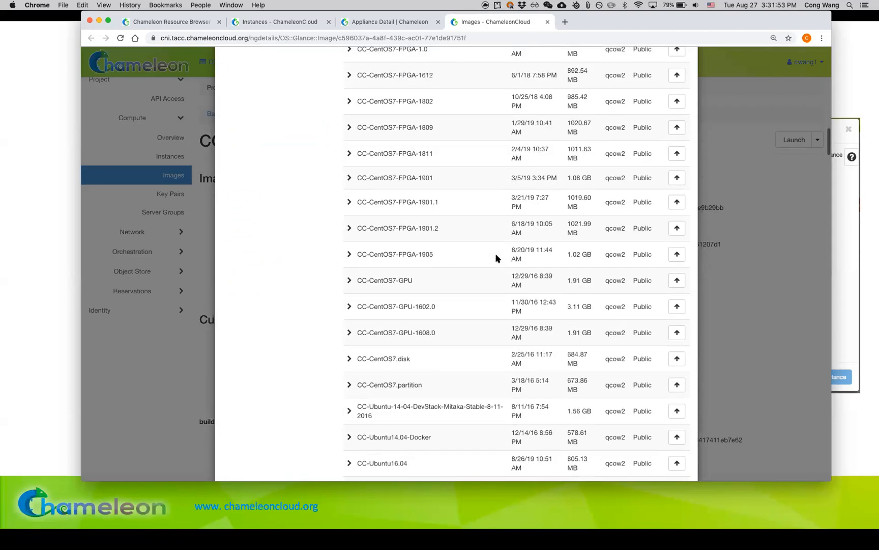
{"action": "scroll", "coordinate": [496, 258], "scroll_direction": "up", "scroll_amount": 10}
{"action": "scroll", "coordinate": [497, 257], "scroll_direction": "up", "scroll_amount": 20}
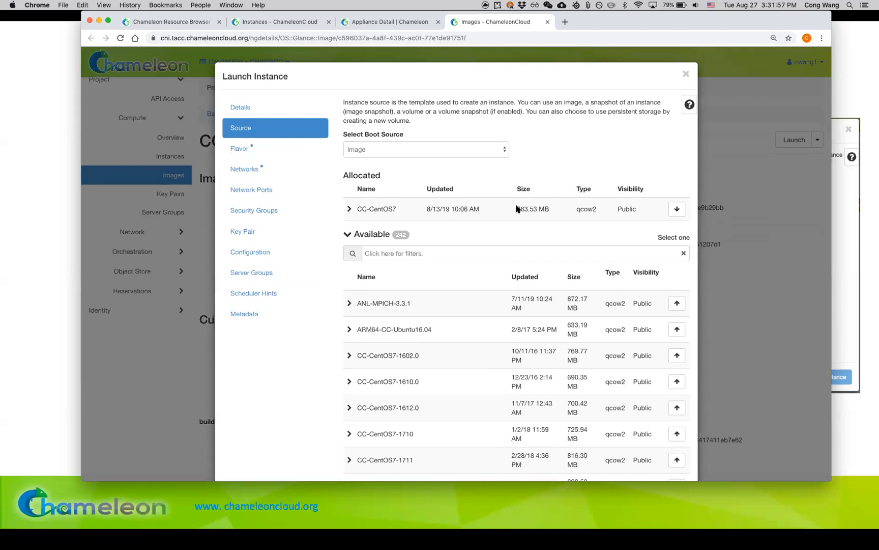
Step: Allocate the baremetal flavor and the sharednet1 network to the instance
{"action": "left_click", "coordinate": [315, 151]}
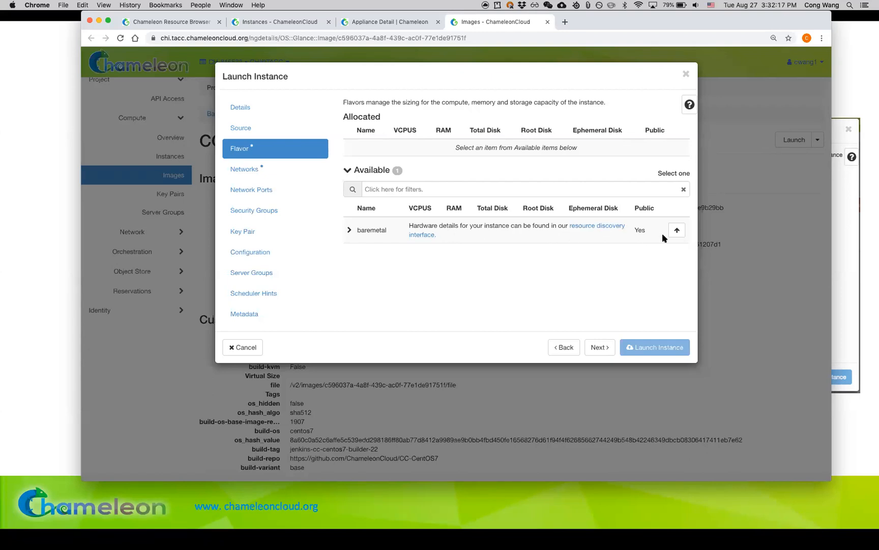
{"action": "left_click", "coordinate": [676, 234]}
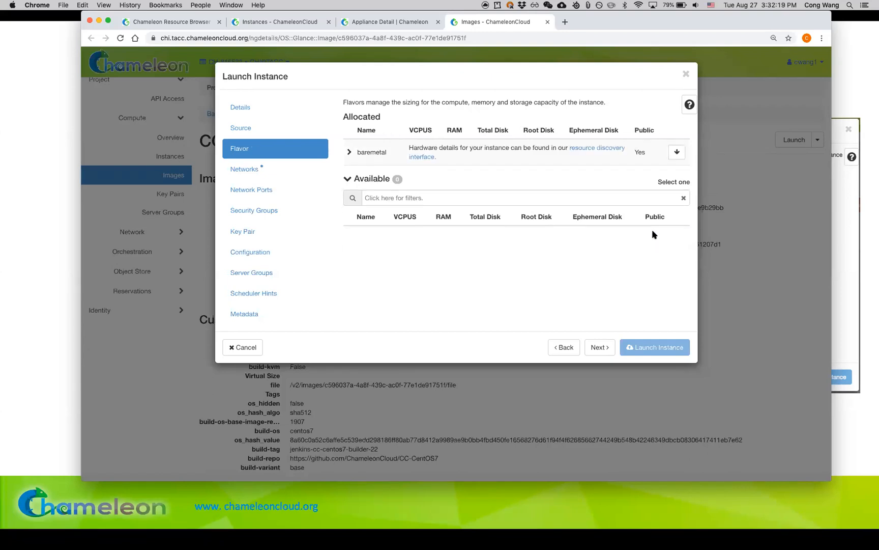
{"action": "left_click", "coordinate": [608, 346]}
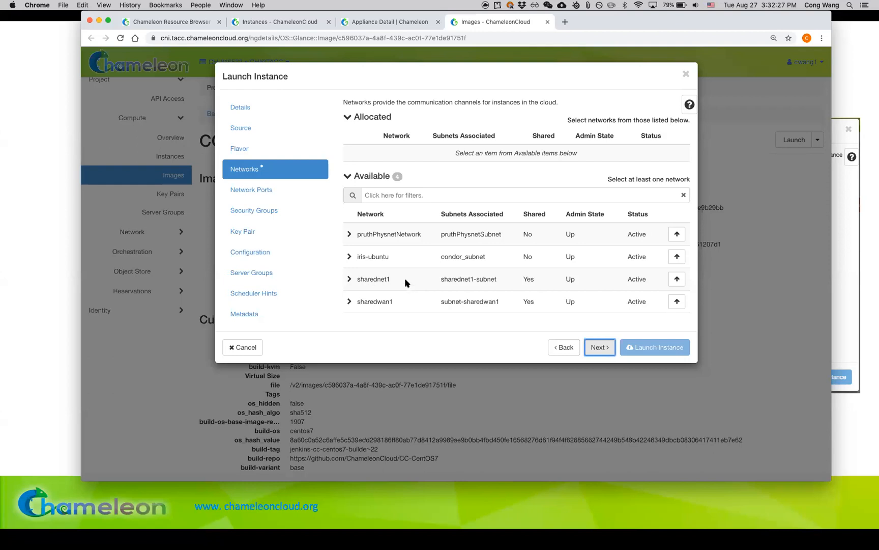
{"action": "left_click_drag", "start_coordinate": [356, 279], "coordinate": [527, 278]}
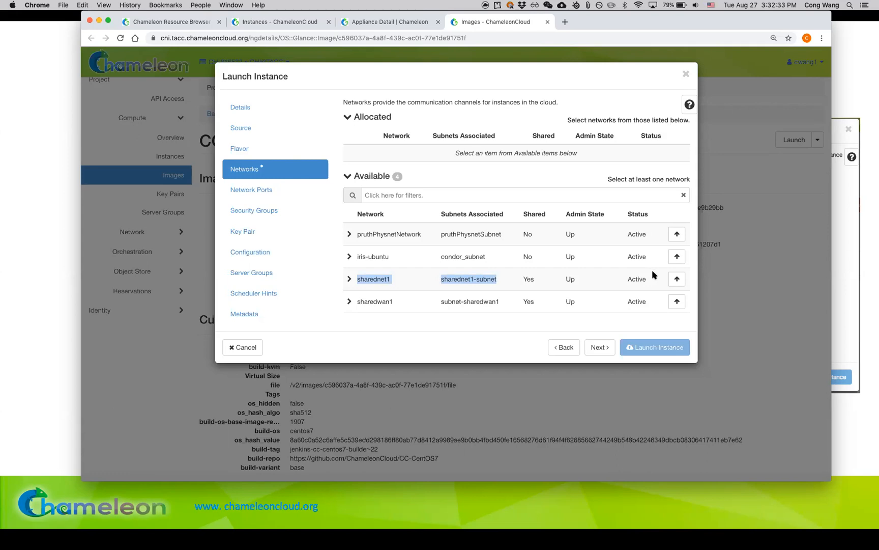
{"action": "left_click", "coordinate": [677, 280]}
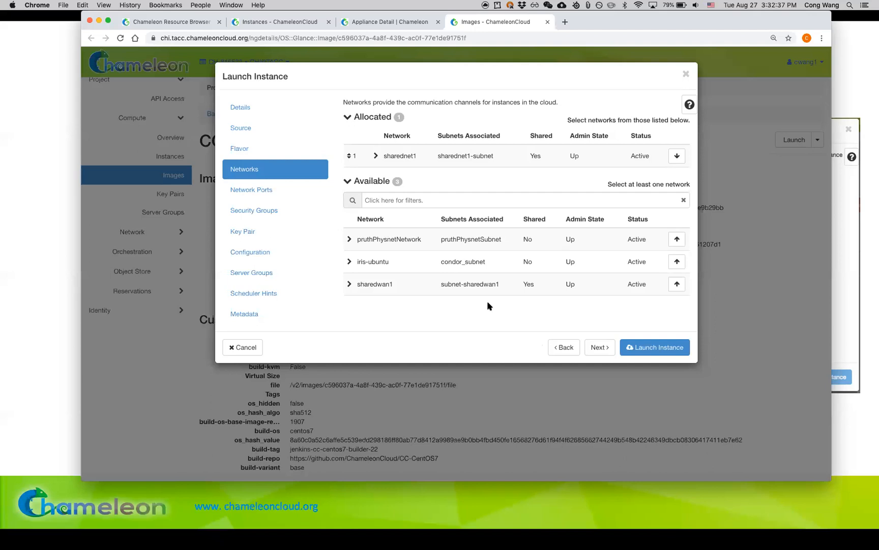
Step: Allocate the thekey key pair to the instance and launch it
{"action": "left_click", "coordinate": [289, 231]}
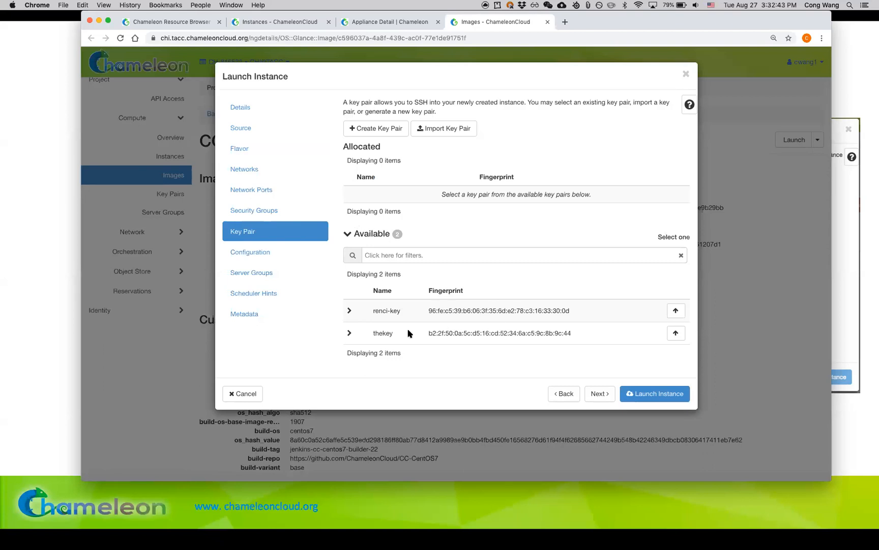
{"action": "left_click_drag", "start_coordinate": [373, 334], "coordinate": [396, 338]}
{"action": "left_click", "coordinate": [676, 333]}
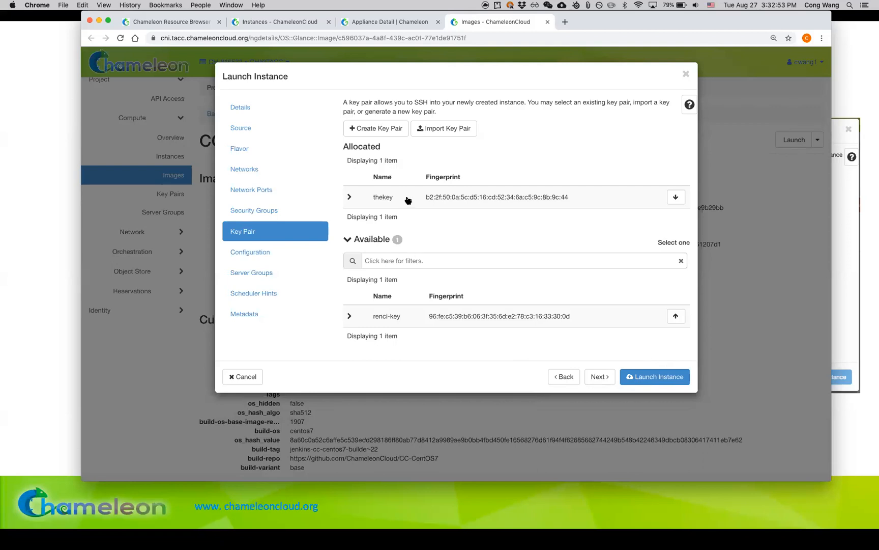
{"action": "left_click", "coordinate": [676, 381]}
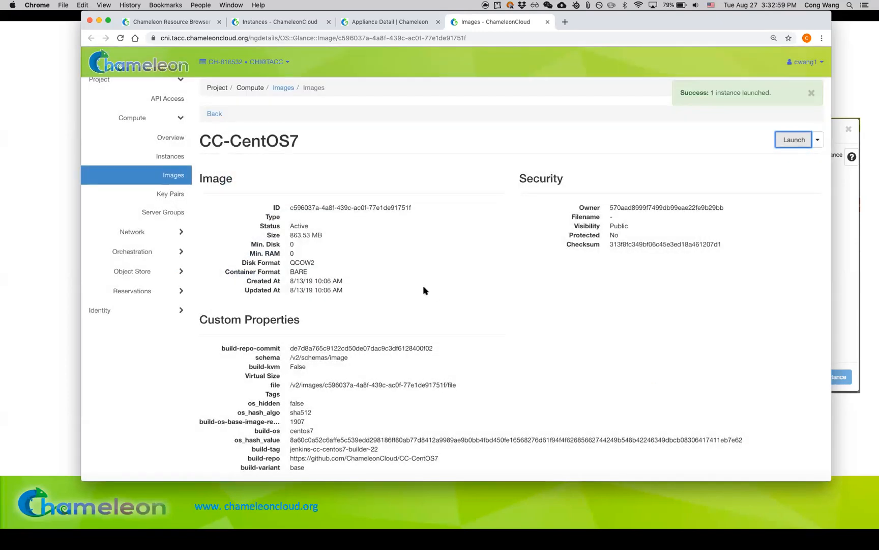
Step: Check first-node on the project's Instances page and inspect its details in the Network Topology diagram on sharednet1
{"action": "left_click", "coordinate": [178, 161]}
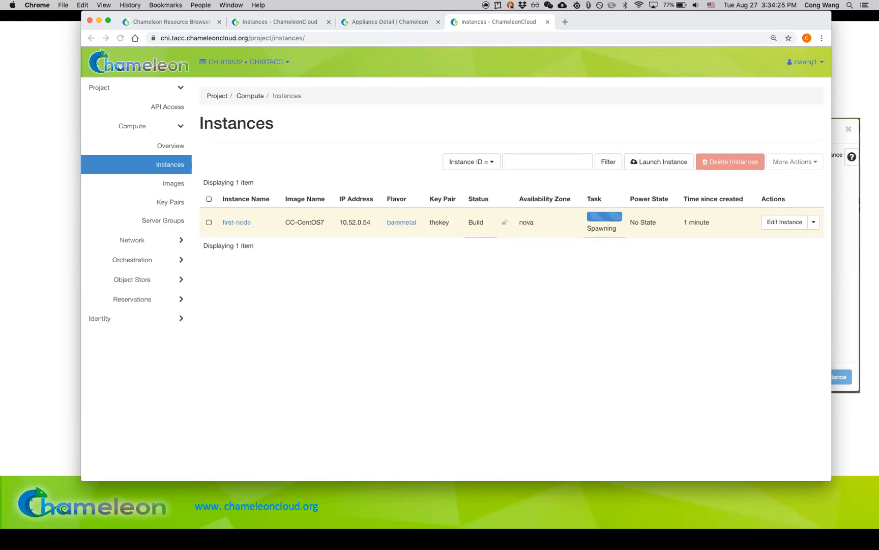
{"action": "left_click", "coordinate": [312, 294]}
{"action": "left_click", "coordinate": [167, 240]}
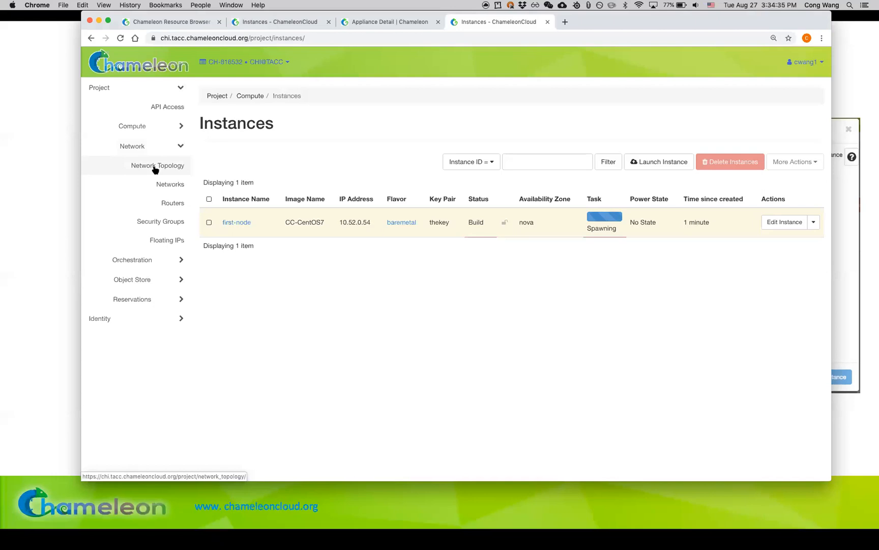
{"action": "left_click", "coordinate": [155, 166]}
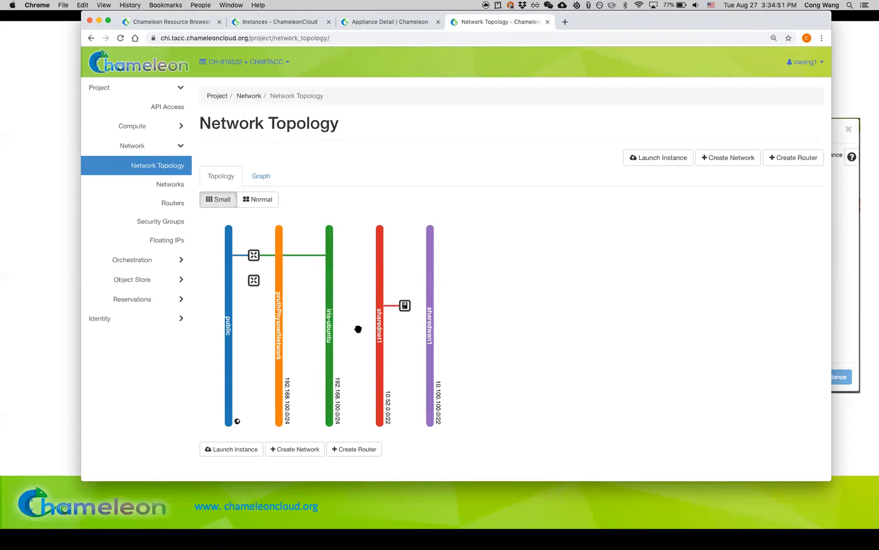
{"action": "left_click", "coordinate": [404, 305]}
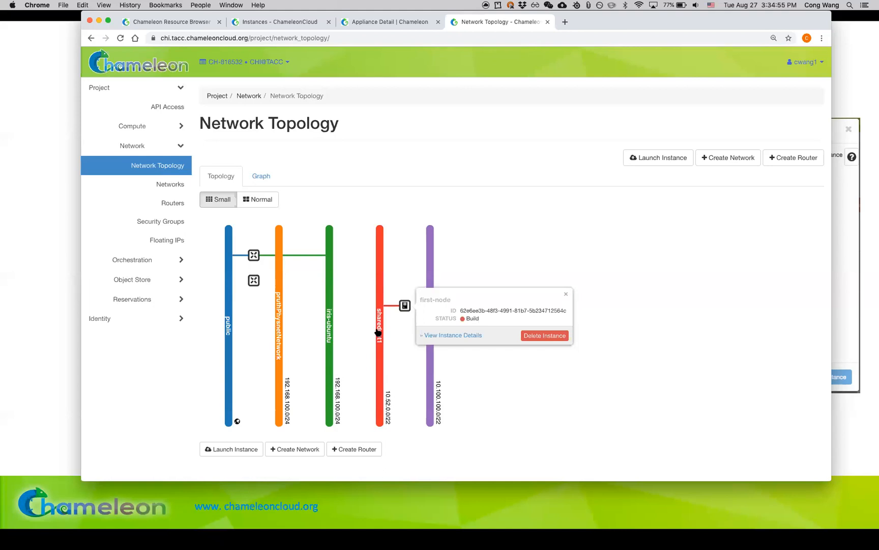
Step: View the project's Networks list, return to the Network Topology diagram, and shift the browser window slightly
{"action": "left_click", "coordinate": [170, 184]}
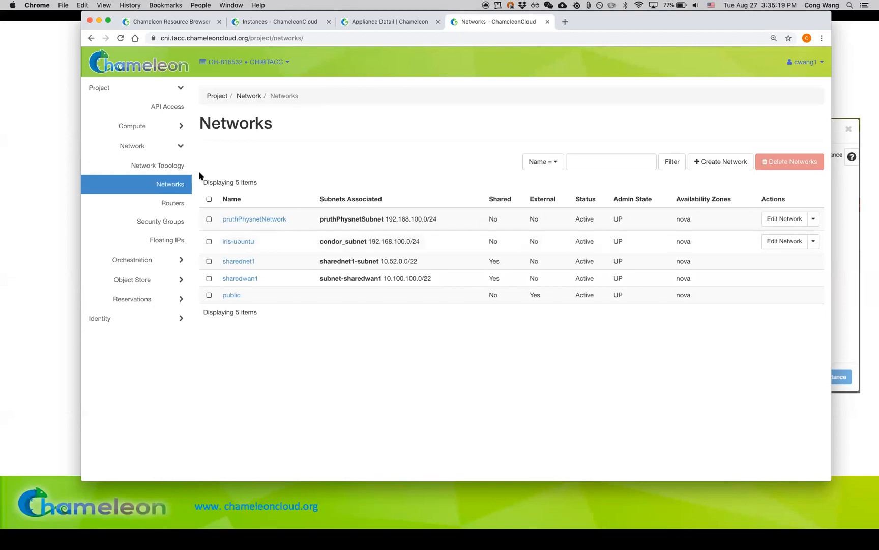
{"action": "left_click", "coordinate": [181, 168]}
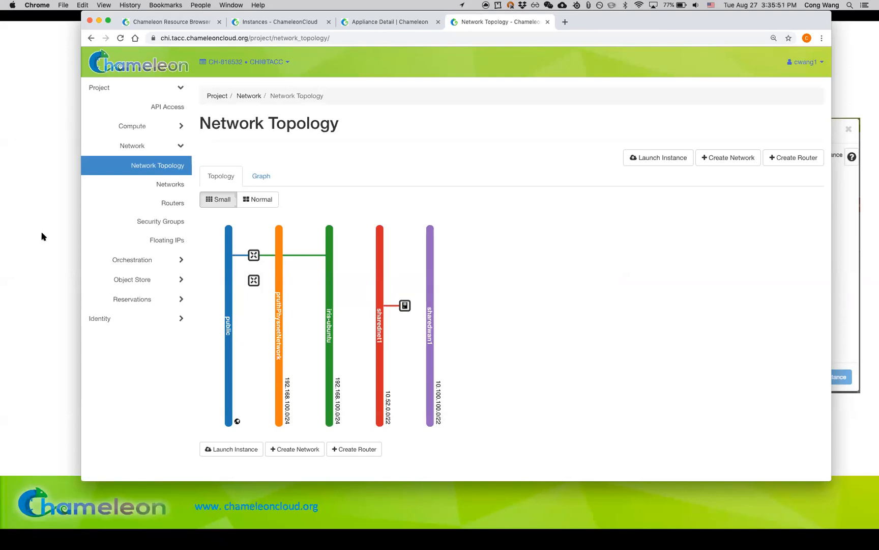
{"action": "left_click_drag", "start_coordinate": [660, 24], "coordinate": [655, 35]}
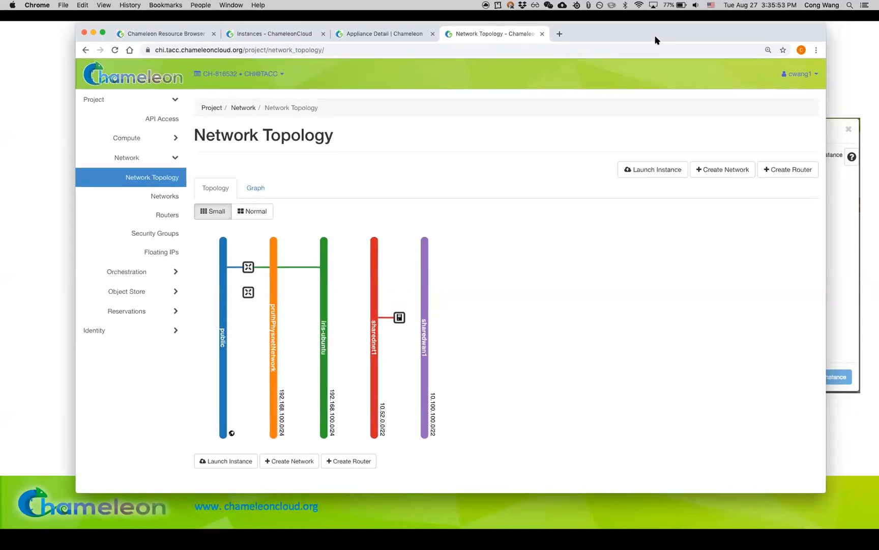
Step: Open chameleoncloud.org in a new browser tab, go to its documentation, and browse the list of guide topics
{"action": "left_click", "coordinate": [559, 33]}
{"action": "type", "text": "chameleoncloud.org"}
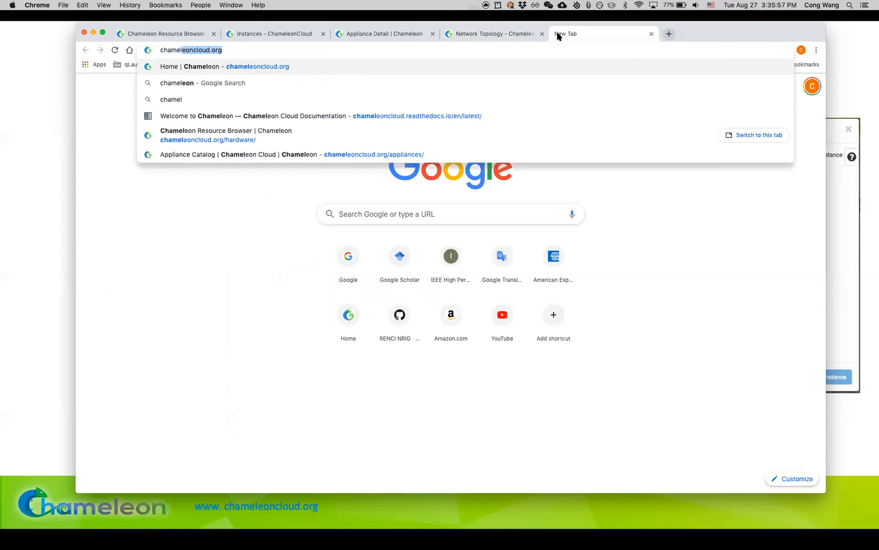
{"action": "key", "text": "Return"}
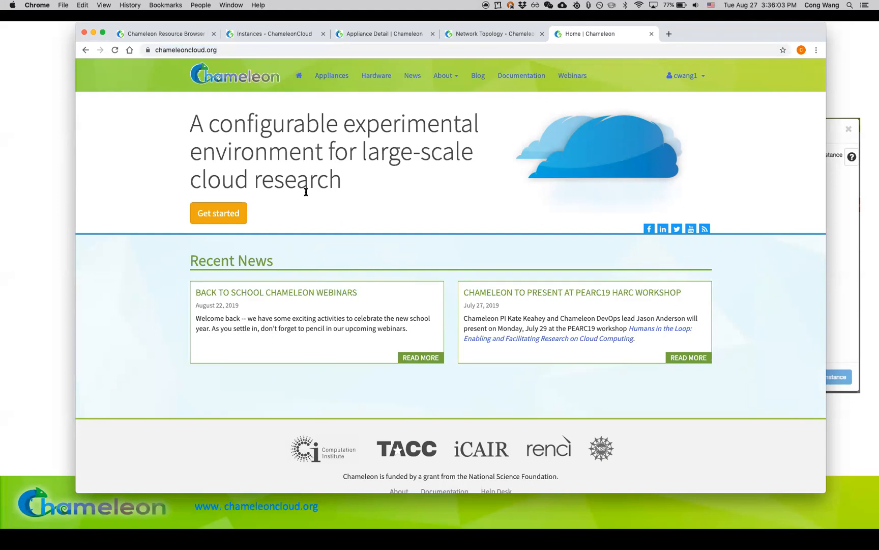
{"action": "left_click", "coordinate": [529, 84]}
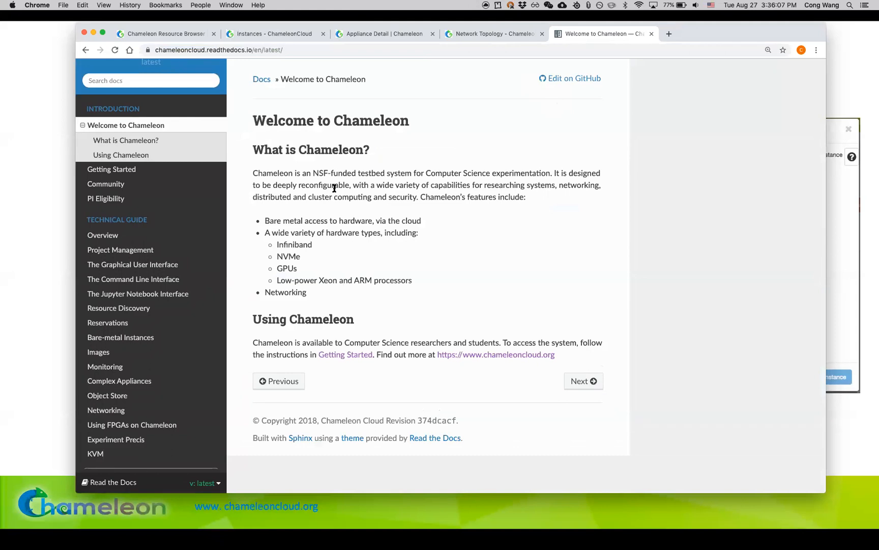
{"action": "scroll", "coordinate": [158, 309], "scroll_direction": "down", "scroll_amount": 2}
{"action": "scroll", "coordinate": [158, 311], "scroll_direction": "down", "scroll_amount": 1}
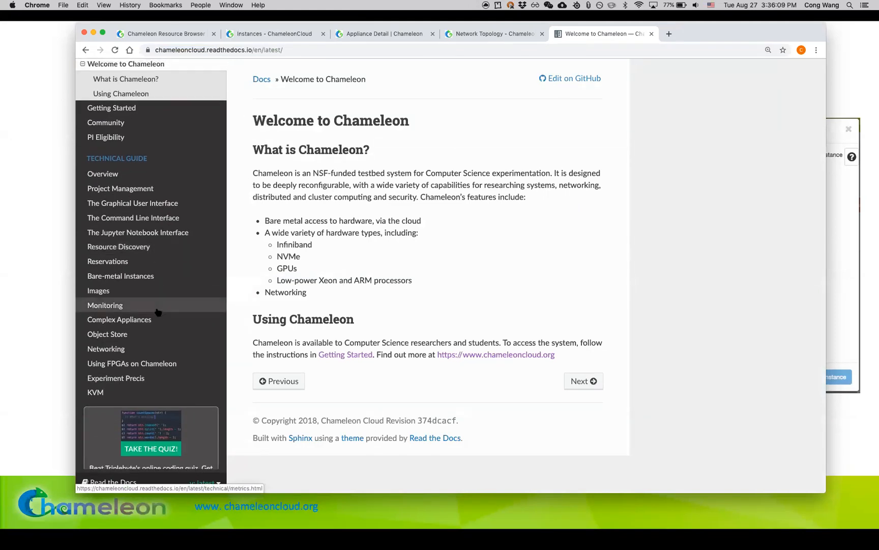
{"action": "scroll", "coordinate": [158, 311], "scroll_direction": "up", "scroll_amount": 3}
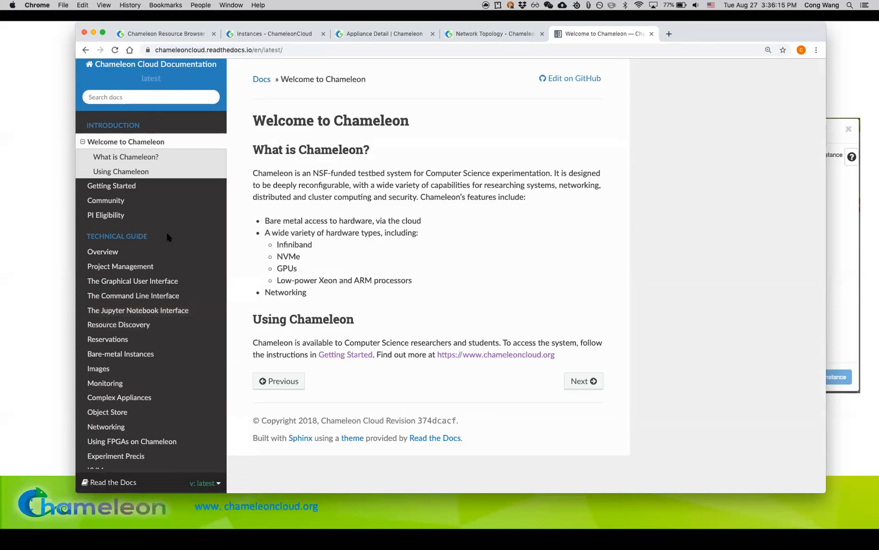
Step: Open the Getting Started guide and read through its account, project, lease and instance launch instructions
{"action": "left_click", "coordinate": [146, 187]}
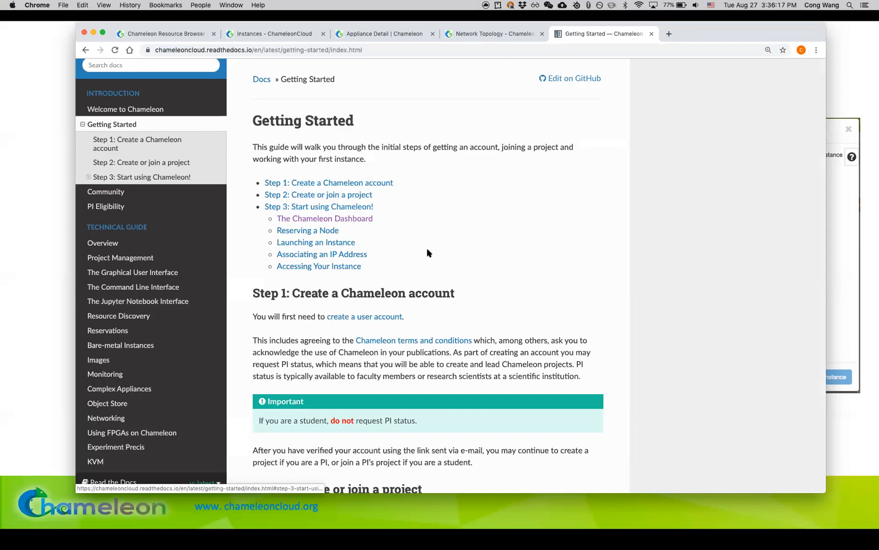
{"action": "scroll", "coordinate": [428, 253], "scroll_direction": "down", "scroll_amount": 5}
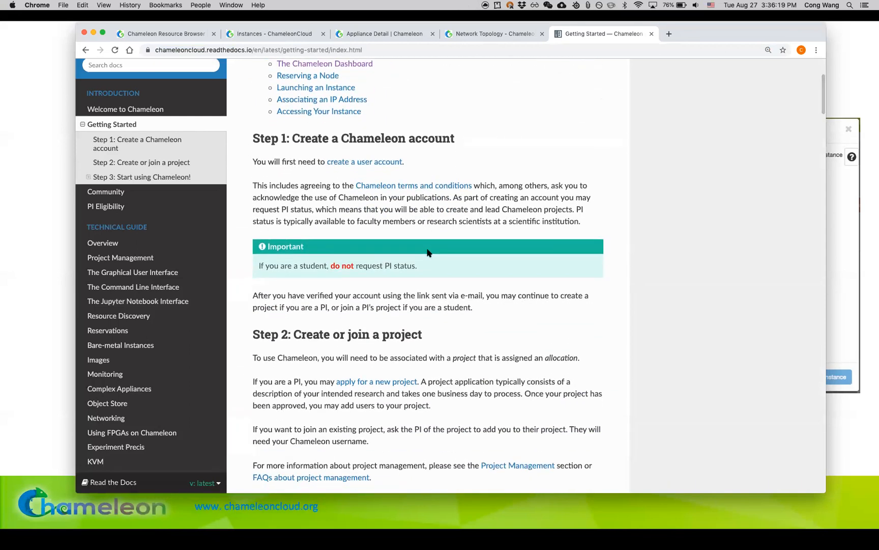
{"action": "scroll", "coordinate": [427, 253], "scroll_direction": "down", "scroll_amount": 10}
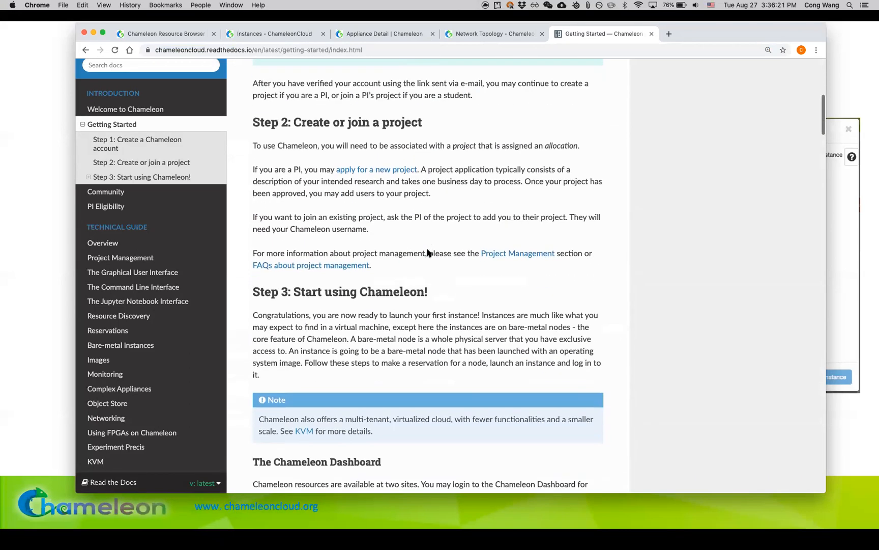
{"action": "scroll", "coordinate": [428, 253], "scroll_direction": "down", "scroll_amount": 15}
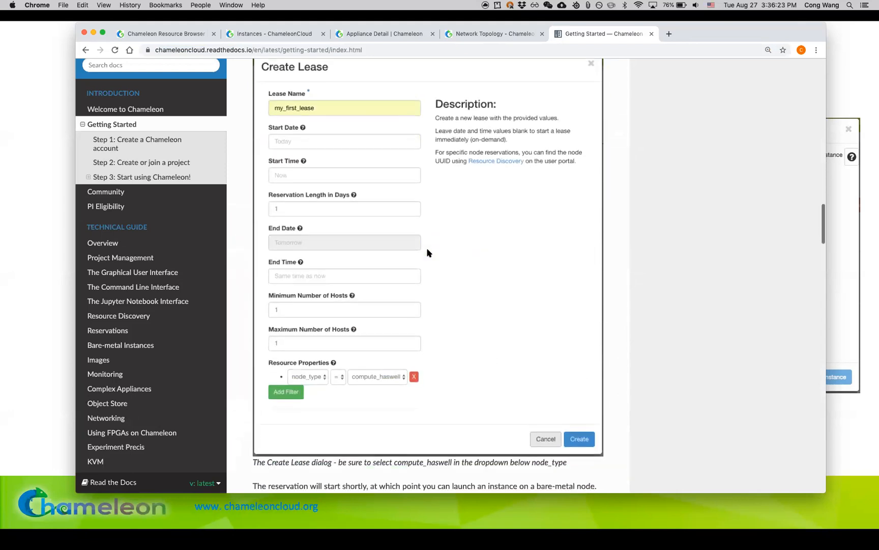
{"action": "scroll", "coordinate": [428, 253], "scroll_direction": "down", "scroll_amount": 5}
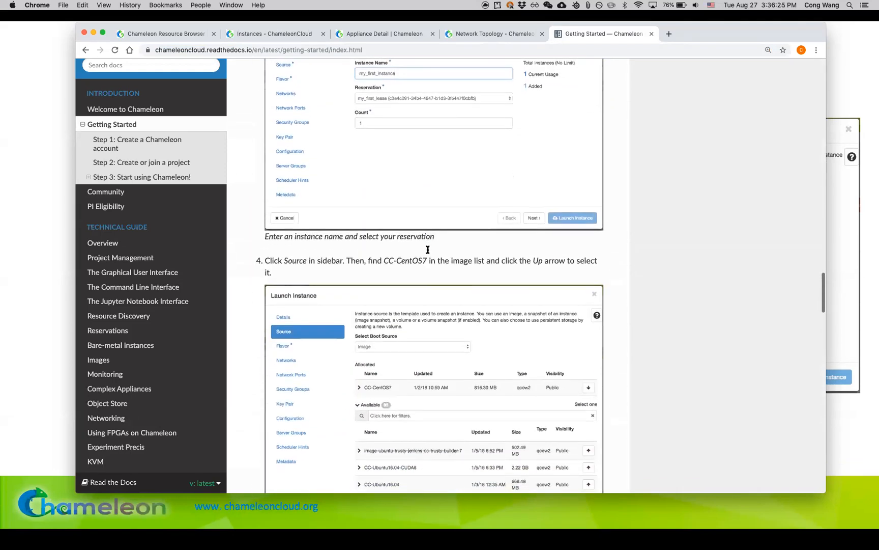
Step: Open the Monitoring guide in the documentation and read its sections on the Gnocchi CLI, retrieving metrics and configuring collectd
{"action": "left_click", "coordinate": [188, 376]}
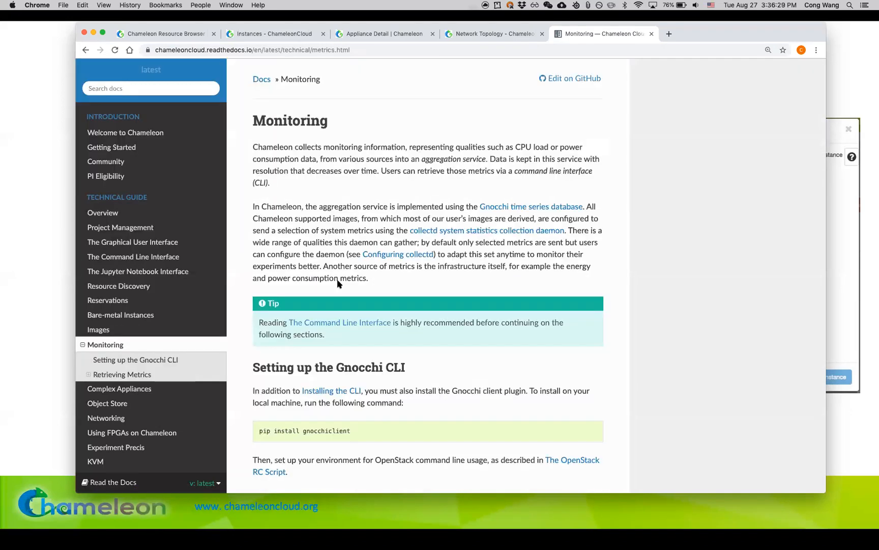
{"action": "scroll", "coordinate": [534, 279], "scroll_direction": "down", "scroll_amount": 10}
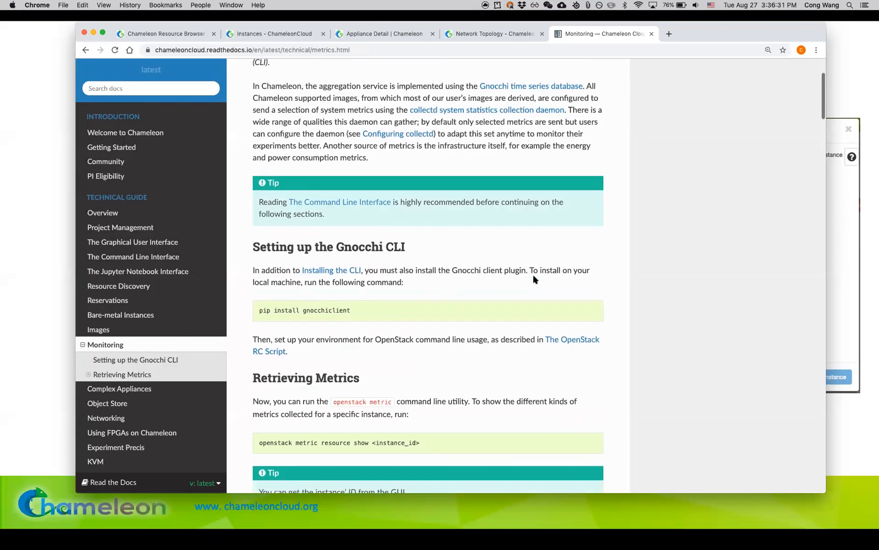
{"action": "scroll", "coordinate": [533, 279], "scroll_direction": "down", "scroll_amount": 20}
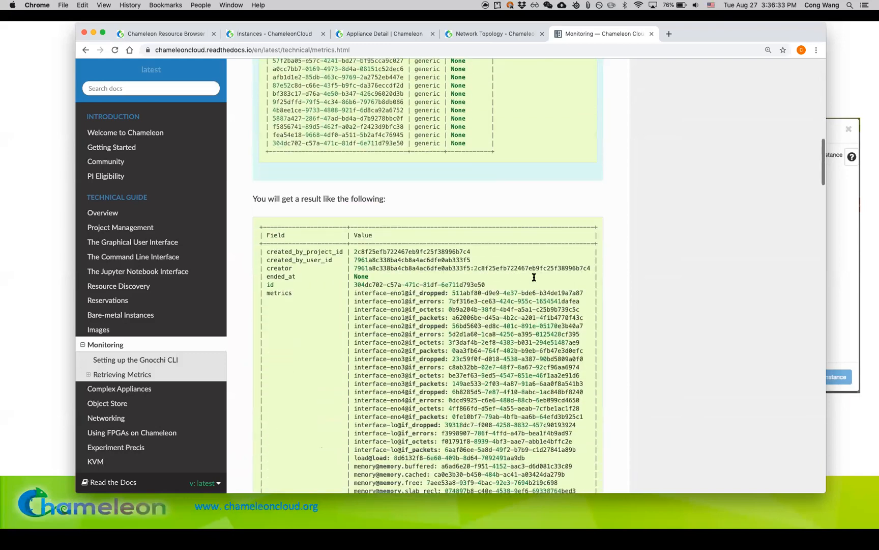
{"action": "scroll", "coordinate": [533, 279], "scroll_direction": "down", "scroll_amount": 7}
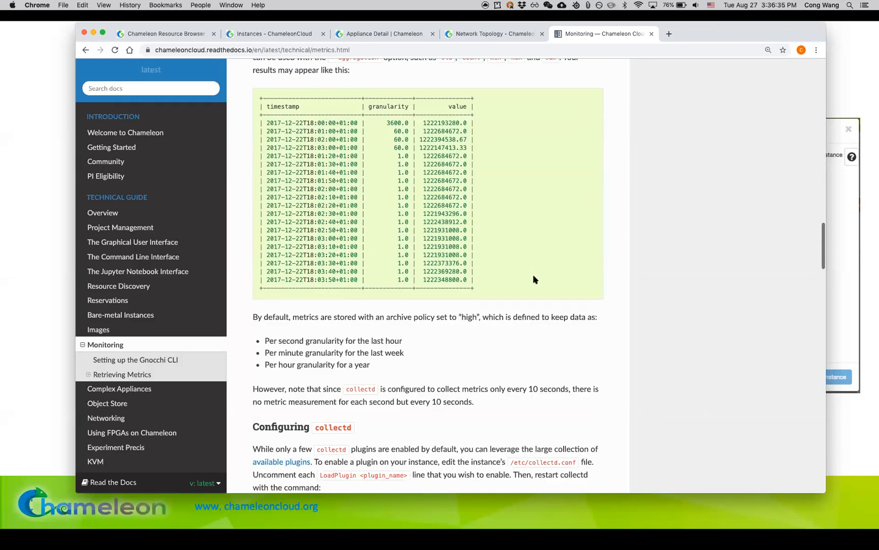
{"action": "scroll", "coordinate": [534, 279], "scroll_direction": "up", "scroll_amount": 20}
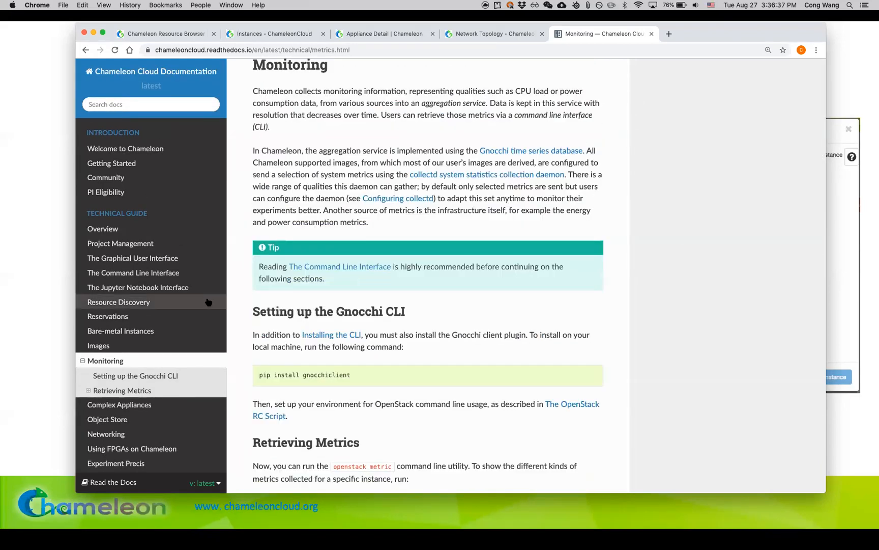
Step: Open the Resource Discovery guide and read about the hardware catalog, availability calendars, resource browser and reservation scripts
{"action": "left_click", "coordinate": [208, 303]}
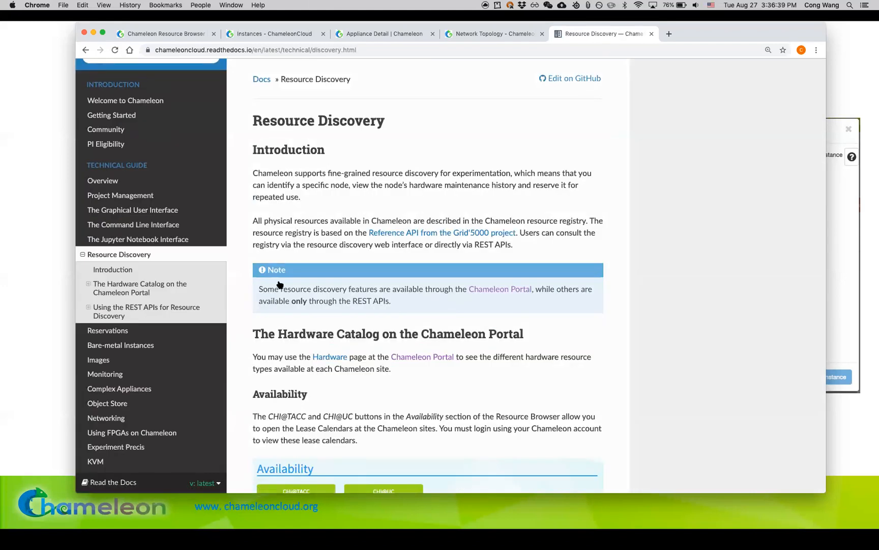
{"action": "scroll", "coordinate": [326, 282], "scroll_direction": "down", "scroll_amount": 3}
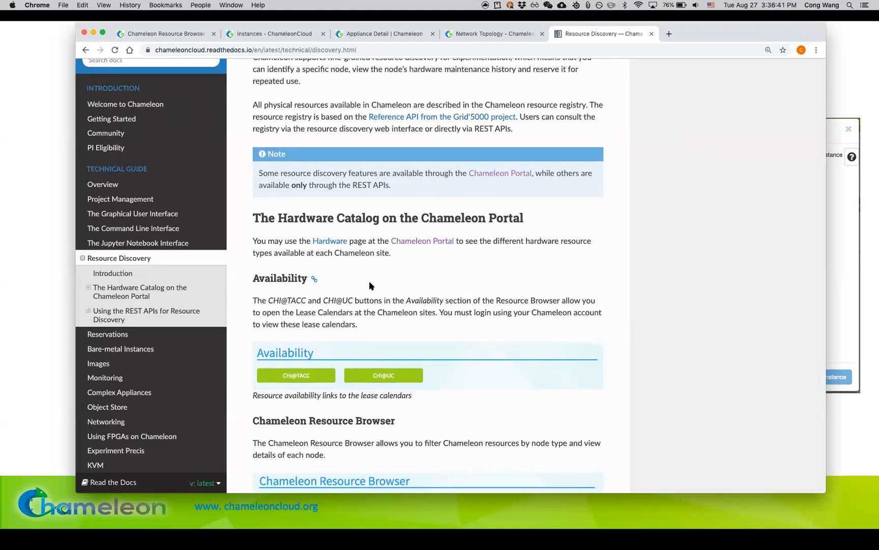
{"action": "scroll", "coordinate": [334, 278], "scroll_direction": "down", "scroll_amount": 3}
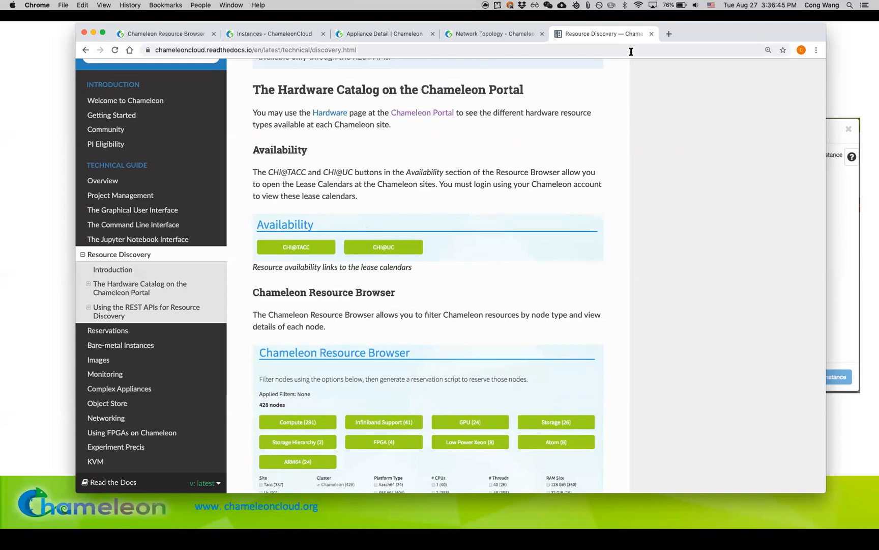
{"action": "scroll", "coordinate": [557, 155], "scroll_direction": "up", "scroll_amount": 6}
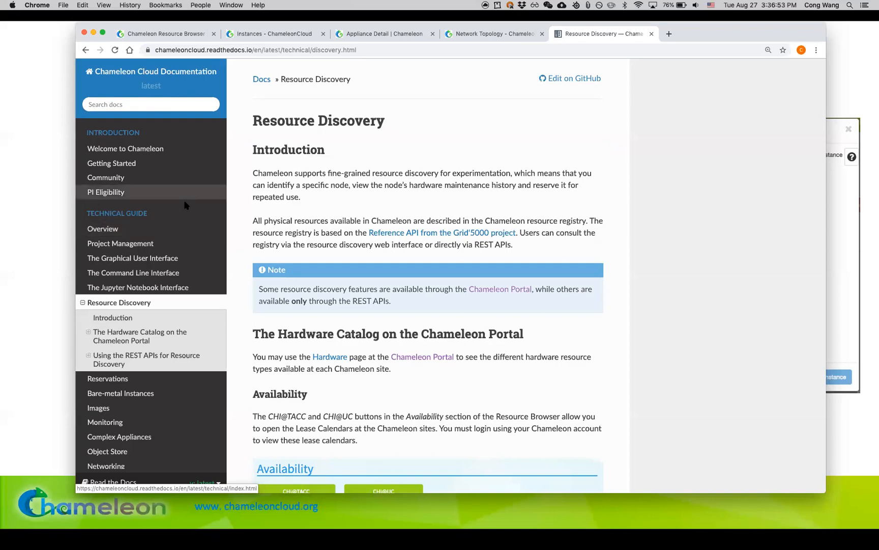
{"action": "scroll", "coordinate": [309, 151], "scroll_direction": "down", "scroll_amount": 15}
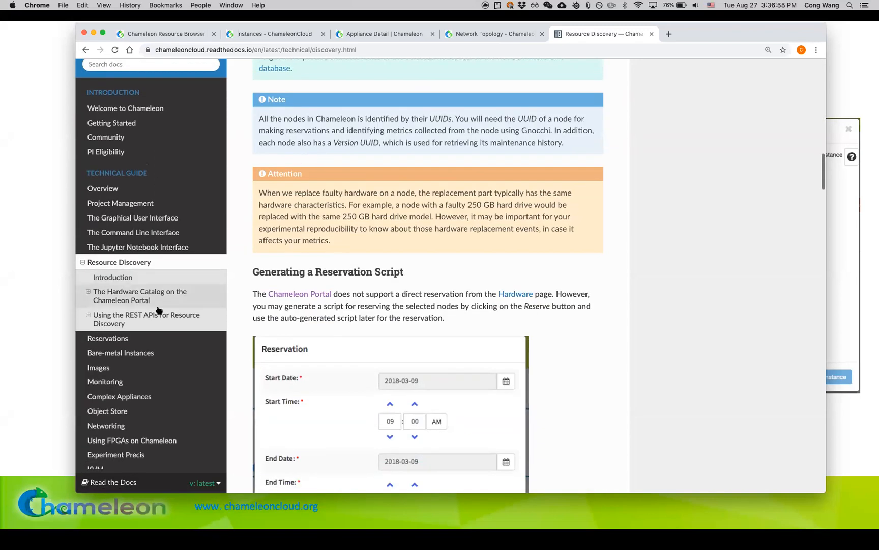
Step: Go to chameleoncloud.org, review the Help Desk's new ticket form without filling it in, and return to the home page
{"action": "left_click", "coordinate": [376, 48]}
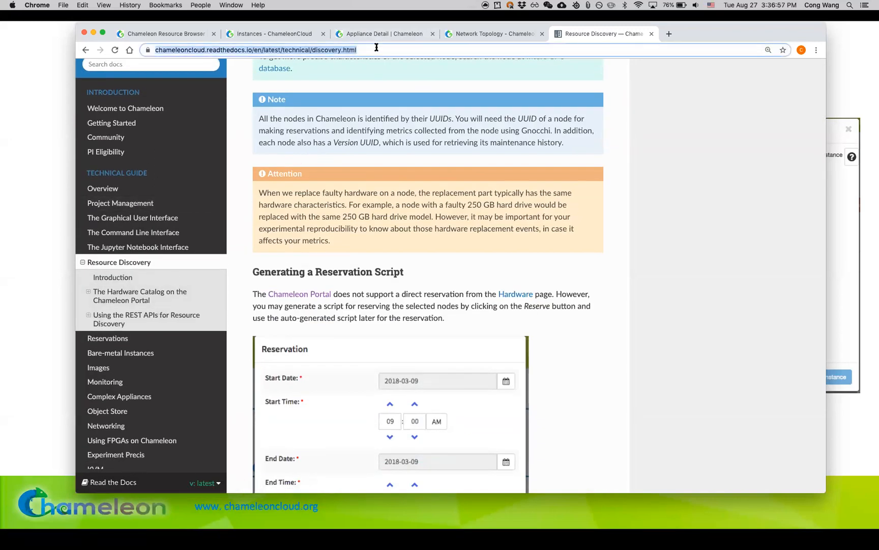
{"action": "type", "text": "chameleoncloud.org"}
{"action": "key", "text": "Return"}
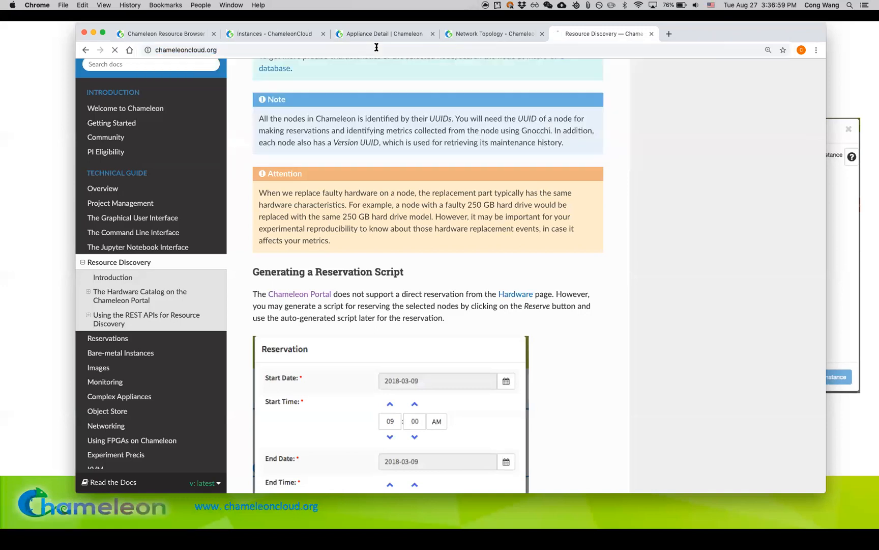
{"action": "scroll", "coordinate": [561, 237], "scroll_direction": "down", "scroll_amount": 1}
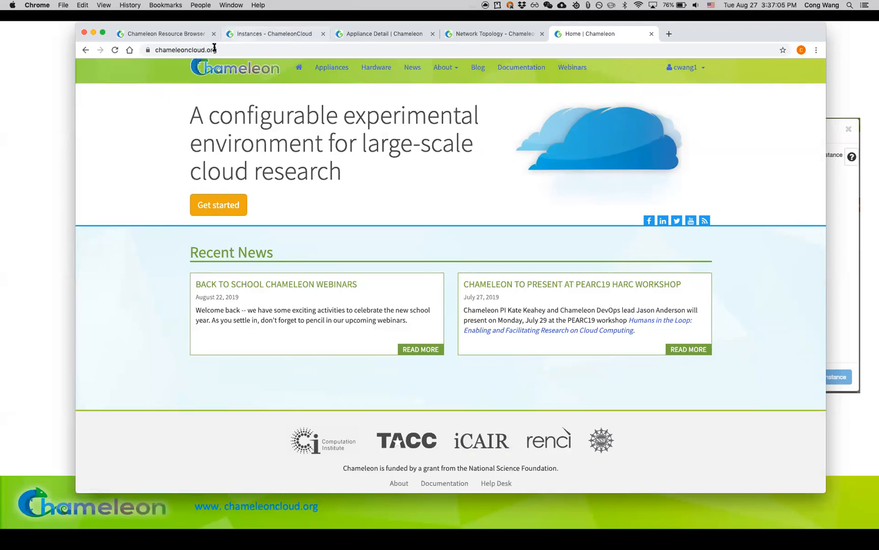
{"action": "left_click", "coordinate": [503, 487]}
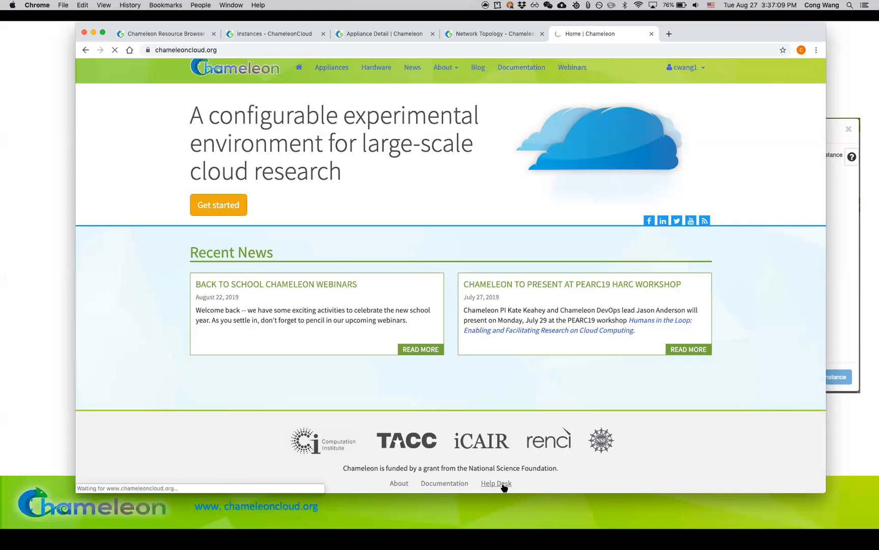
{"action": "scroll", "coordinate": [448, 350], "scroll_direction": "down", "scroll_amount": 3}
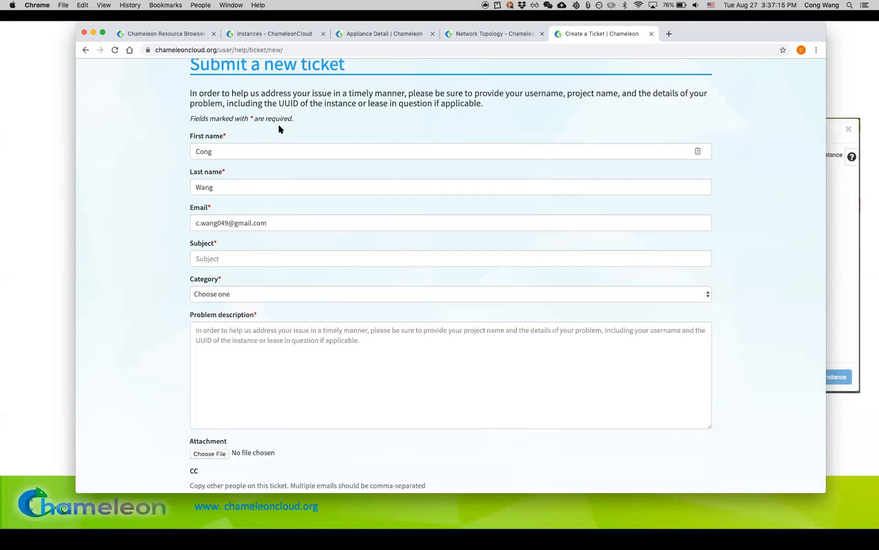
{"action": "scroll", "coordinate": [358, 400], "scroll_direction": "down", "scroll_amount": 2}
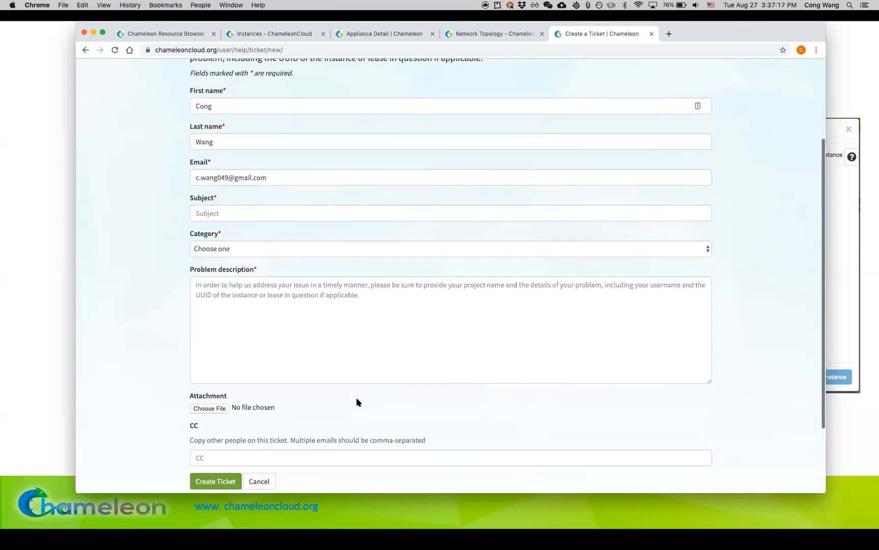
{"action": "scroll", "coordinate": [357, 402], "scroll_direction": "up", "scroll_amount": 1}
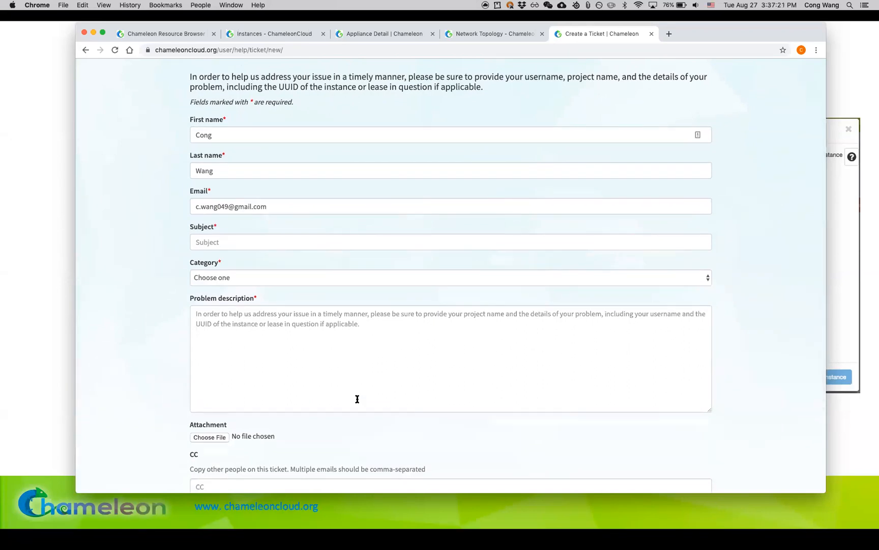
{"action": "left_click", "coordinate": [85, 51]}
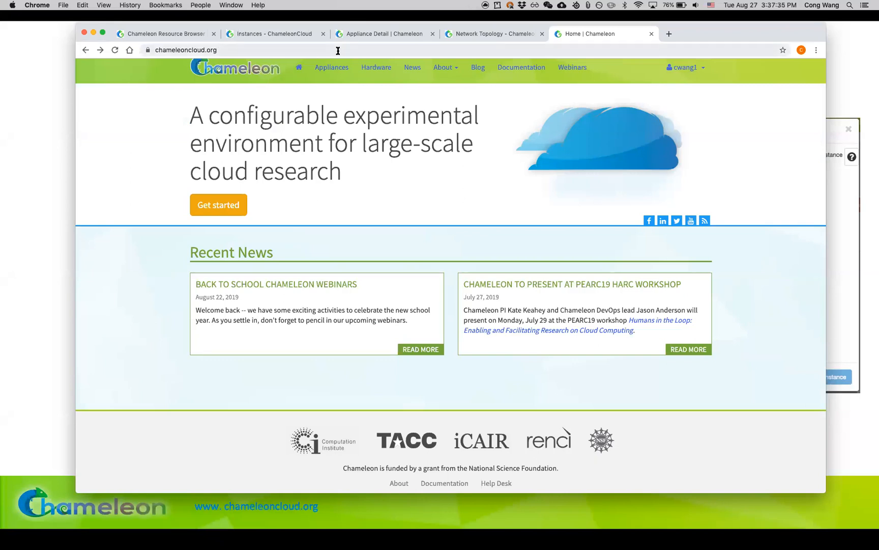
Step: Return to the CHI@TACC dashboard, open the project's Instances page and reload it to check the build status of first-node
{"action": "left_click", "coordinate": [454, 36]}
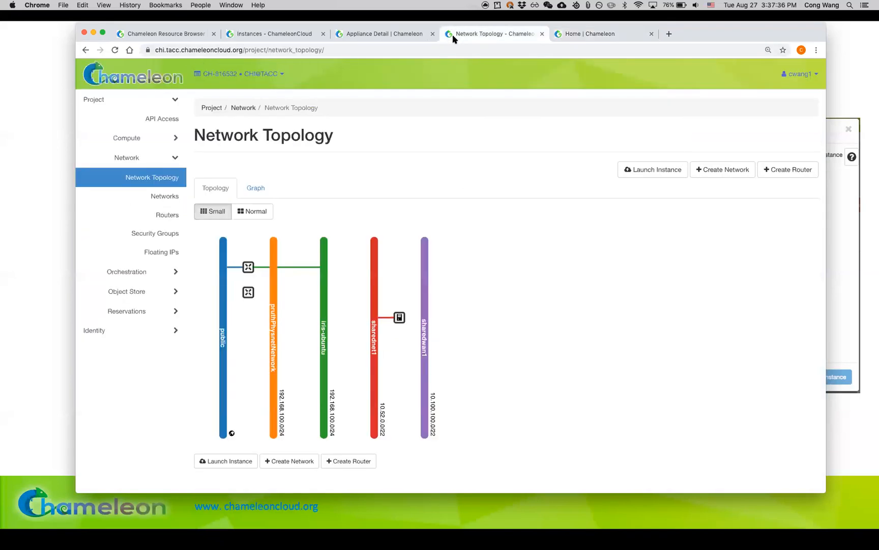
{"action": "left_click", "coordinate": [144, 145]}
{"action": "left_click", "coordinate": [145, 178]}
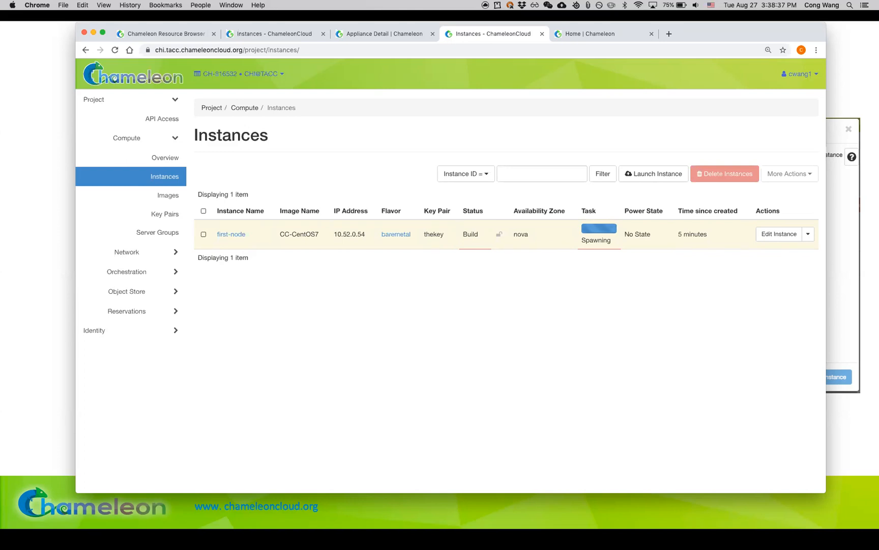
{"action": "key", "text": "super+Tab"}
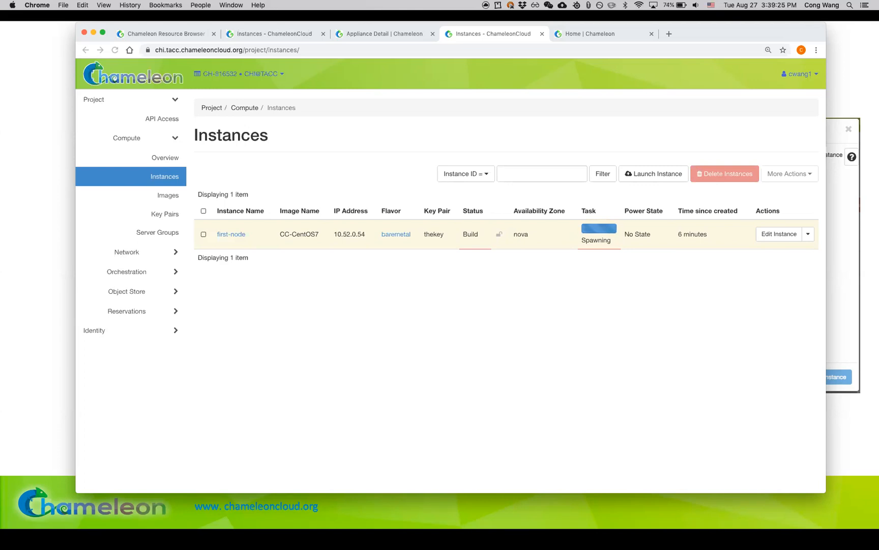
{"action": "left_click", "coordinate": [115, 50]}
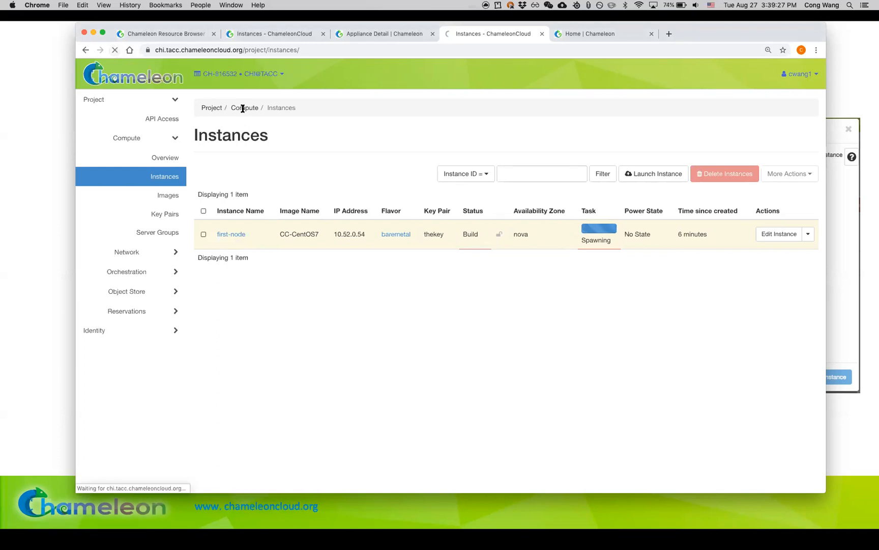
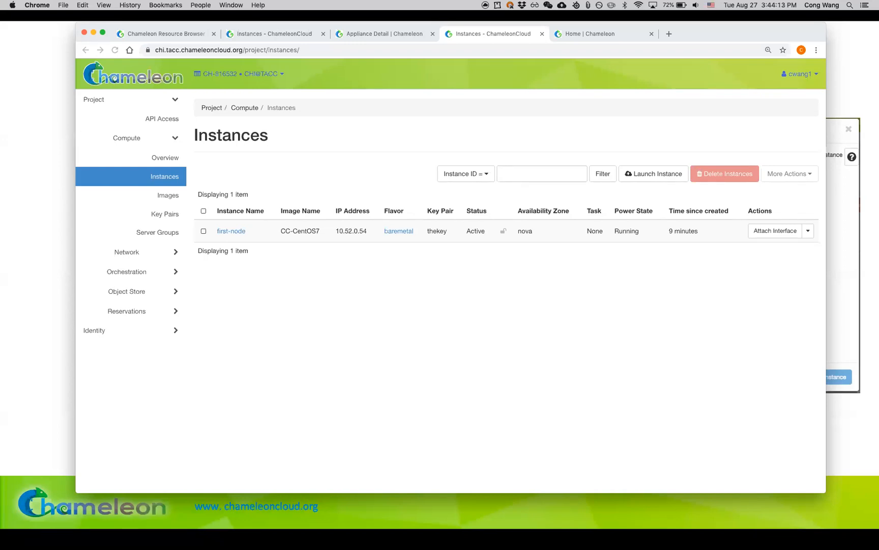
Step: Return to the Chameleon home page and open its Appliance Catalog to view the available images
{"action": "left_click", "coordinate": [615, 34]}
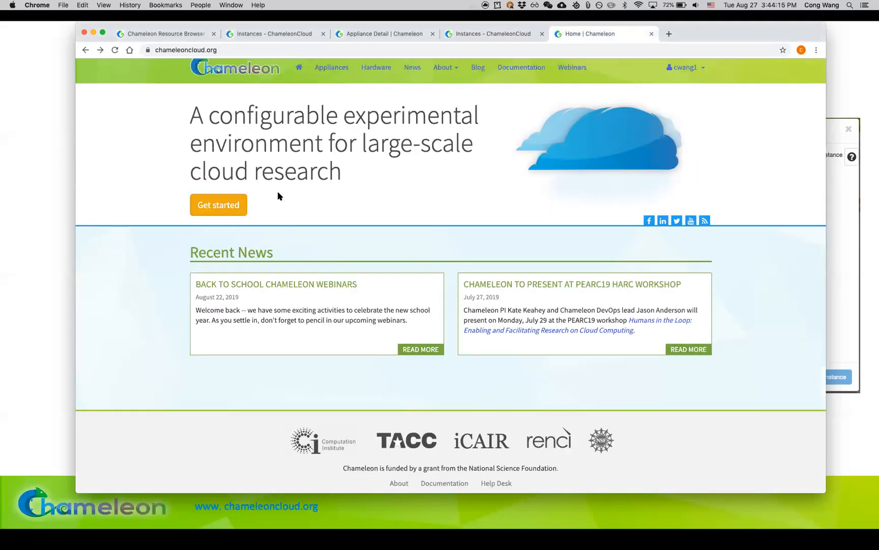
{"action": "scroll", "coordinate": [341, 74], "scroll_direction": "up", "scroll_amount": 1}
{"action": "left_click", "coordinate": [331, 77]}
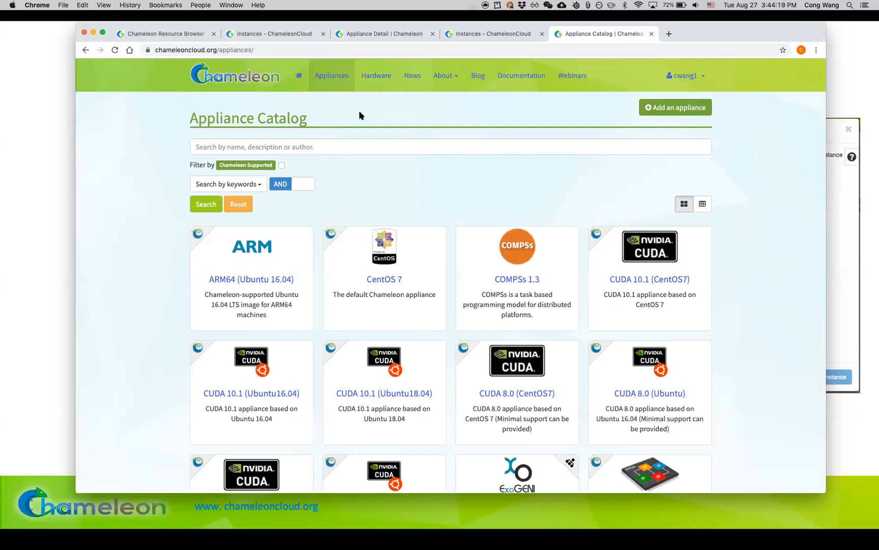
{"action": "left_click", "coordinate": [363, 51]}
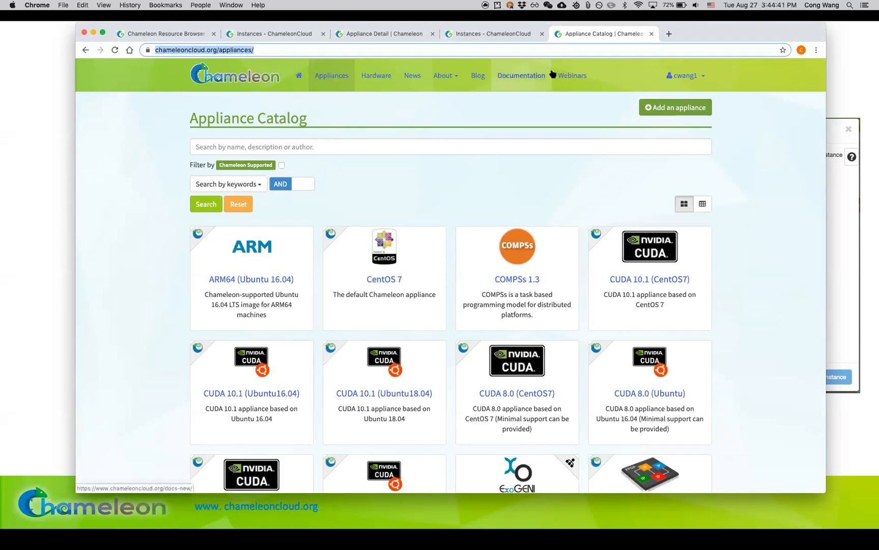
Step: Return to the Instances page, move the browser window slightly down and close all other browser tabs
{"action": "left_click", "coordinate": [538, 37]}
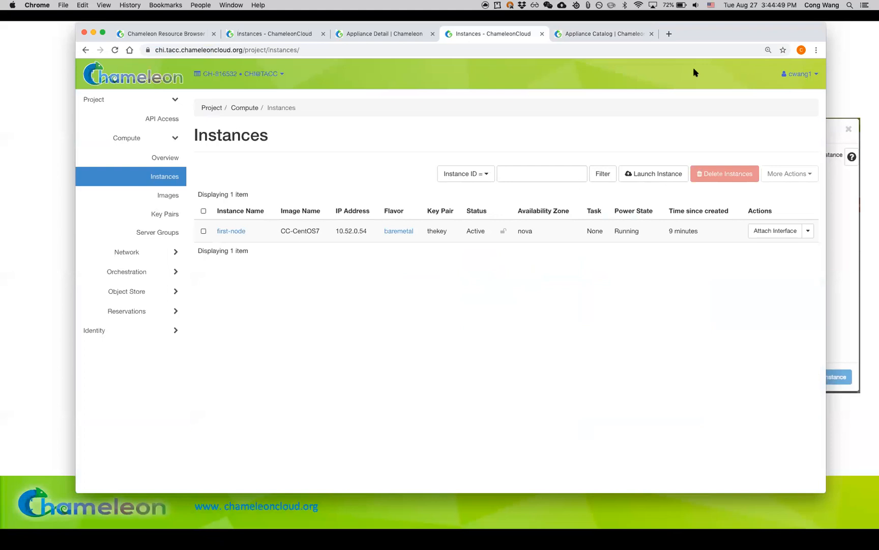
{"action": "left_click_drag", "start_coordinate": [702, 35], "coordinate": [705, 58]}
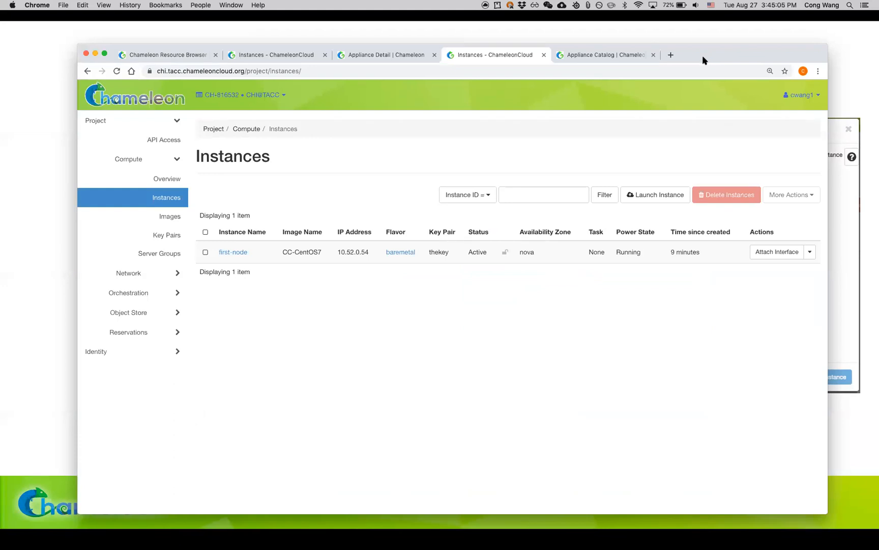
{"action": "left_click", "coordinate": [653, 54]}
{"action": "left_click", "coordinate": [215, 55]}
{"action": "left_click", "coordinate": [215, 54]}
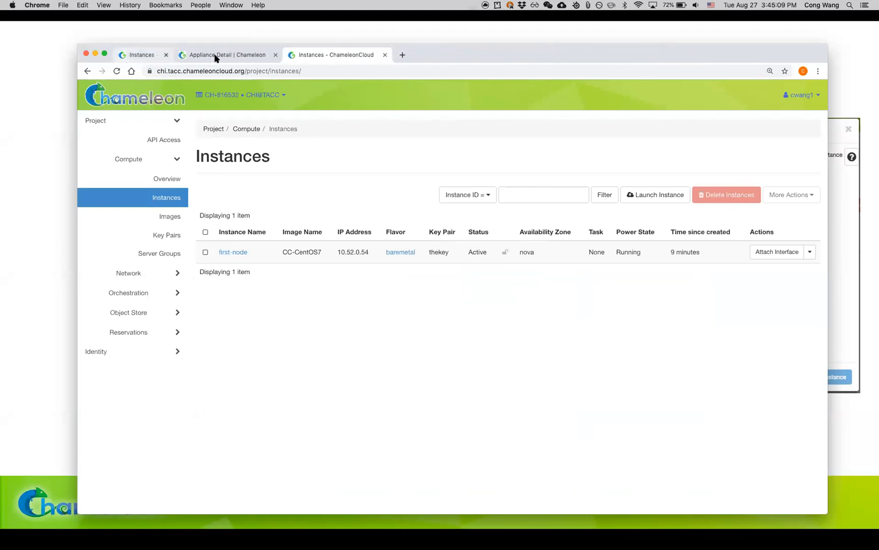
{"action": "left_click", "coordinate": [215, 55]}
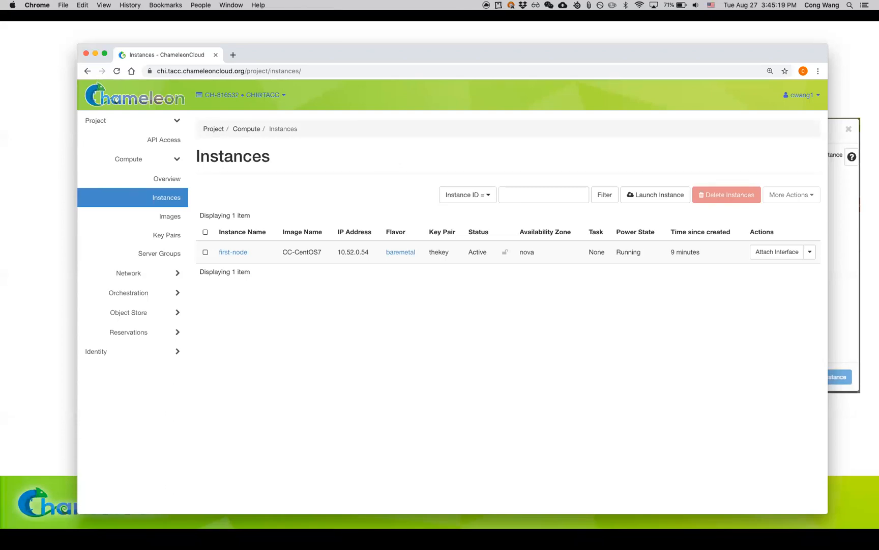
Step: Open the project's Floating IPs page and review the slide on associating a floating IP
{"action": "key", "text": "super+Tab"}
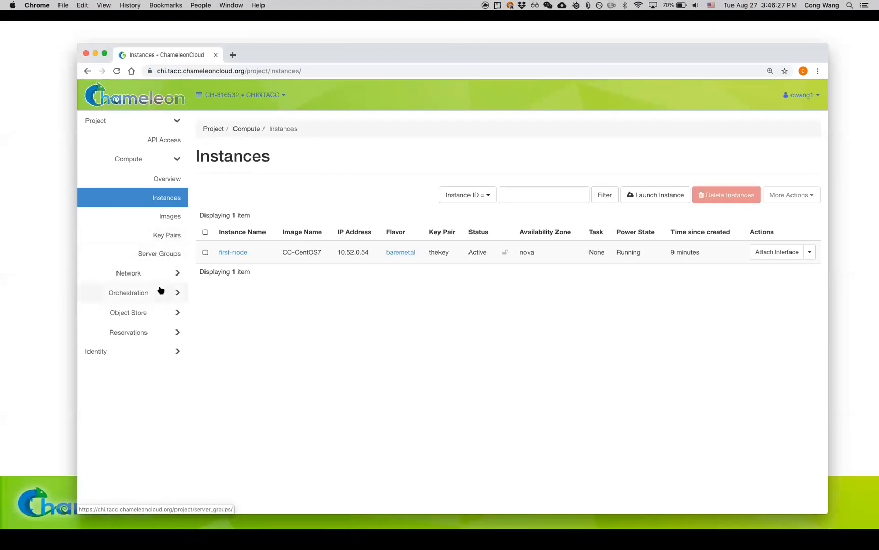
{"action": "left_click", "coordinate": [161, 275]}
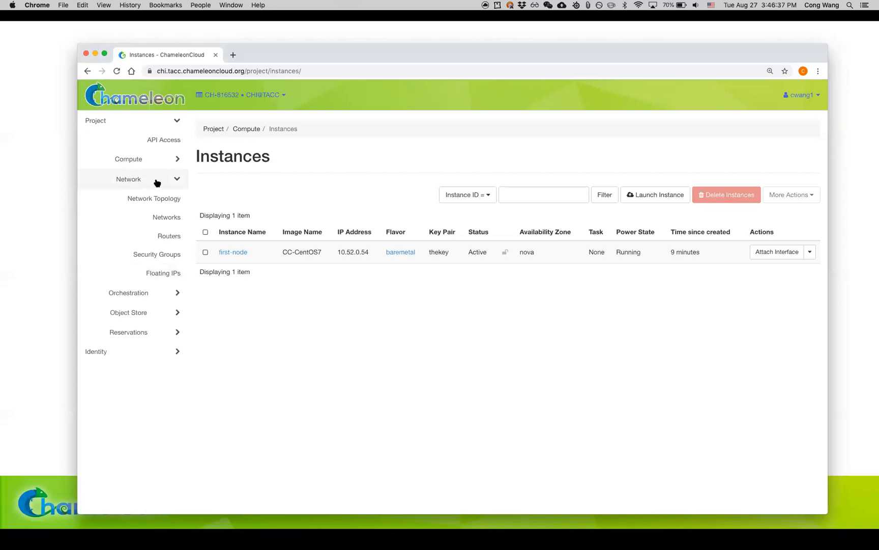
{"action": "left_click", "coordinate": [170, 274]}
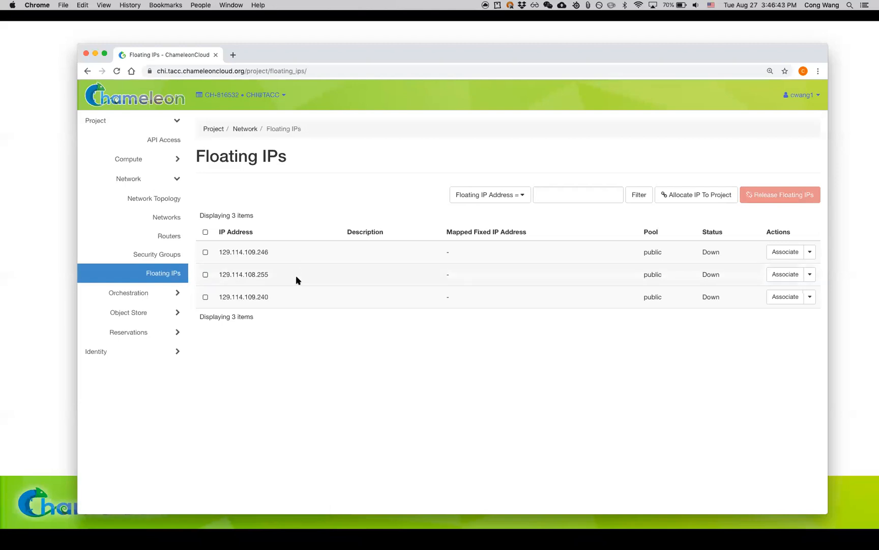
{"action": "key", "text": "super+Tab"}
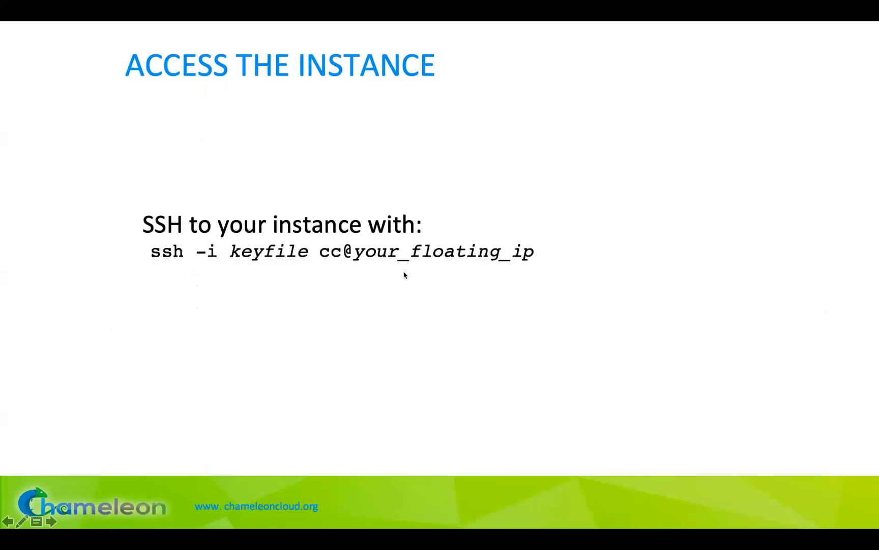
{"action": "key", "text": "Left"}
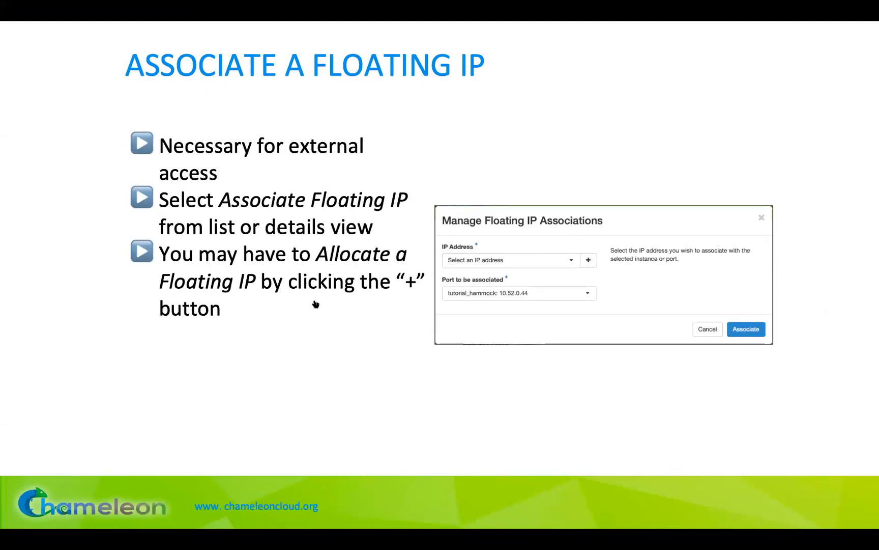
{"action": "key", "text": "super+Tab"}
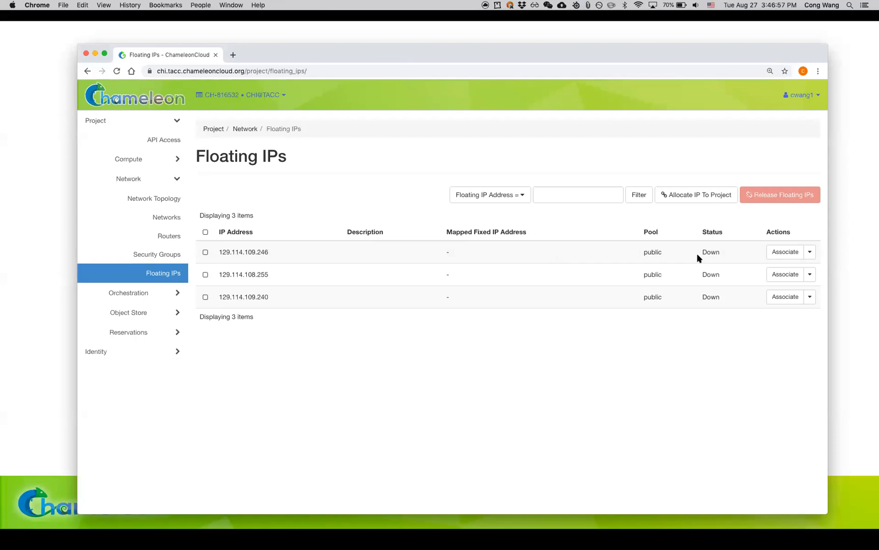
Step: Associate the floating IP 129.114.109.246 with the port first-node: 10.52.0.54
{"action": "left_click", "coordinate": [787, 253]}
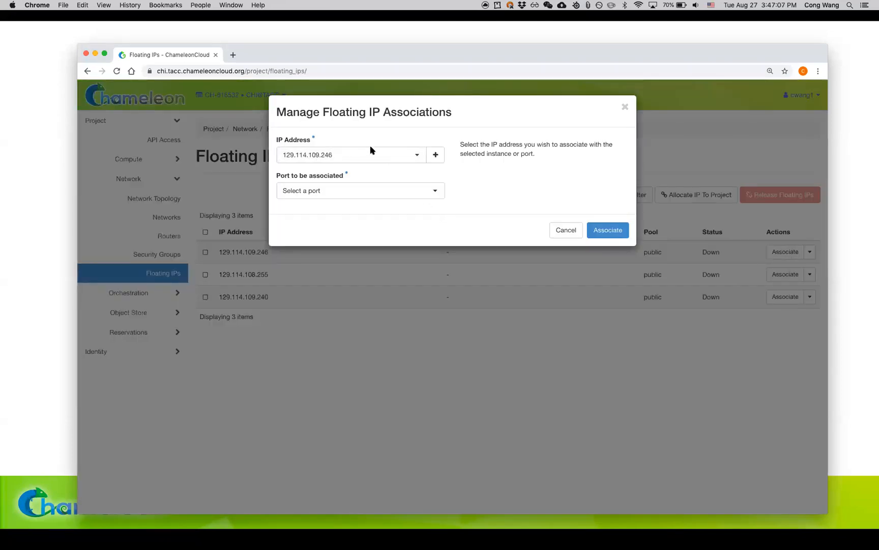
{"action": "left_click", "coordinate": [390, 193]}
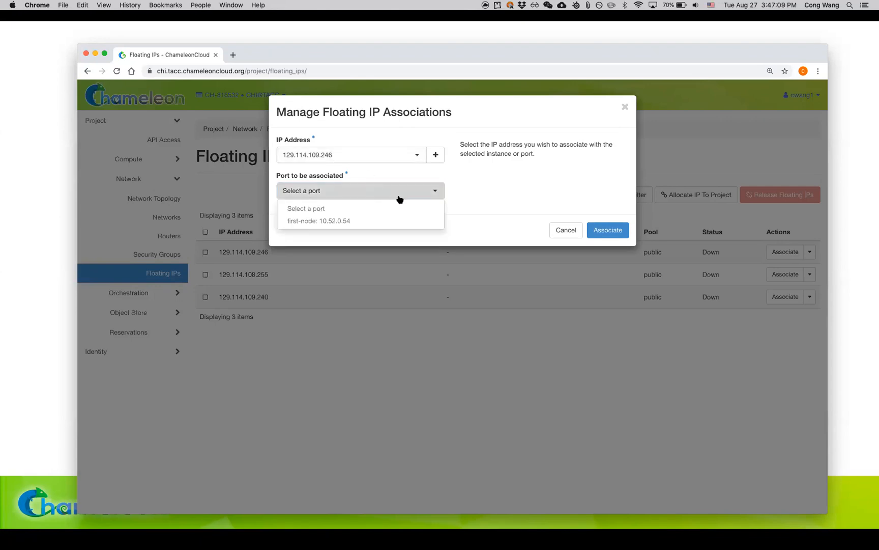
{"action": "left_click", "coordinate": [380, 222]}
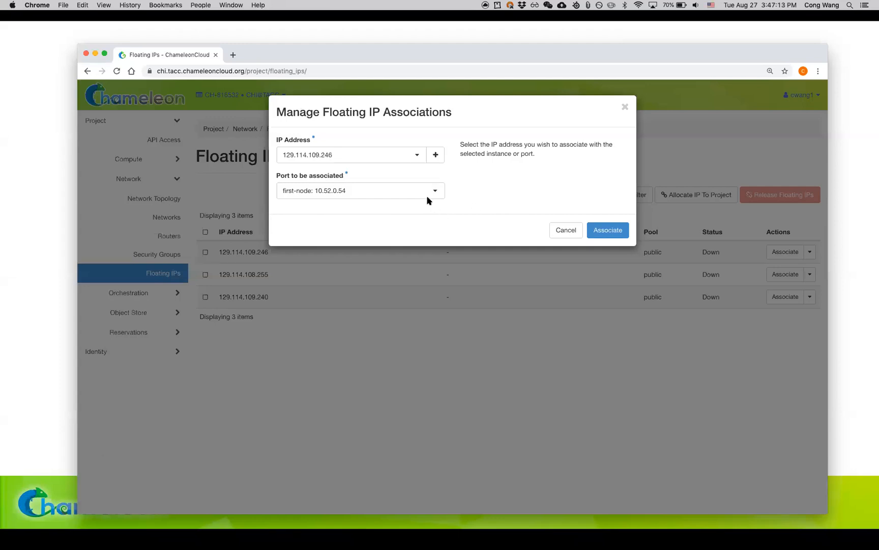
{"action": "left_click", "coordinate": [617, 236]}
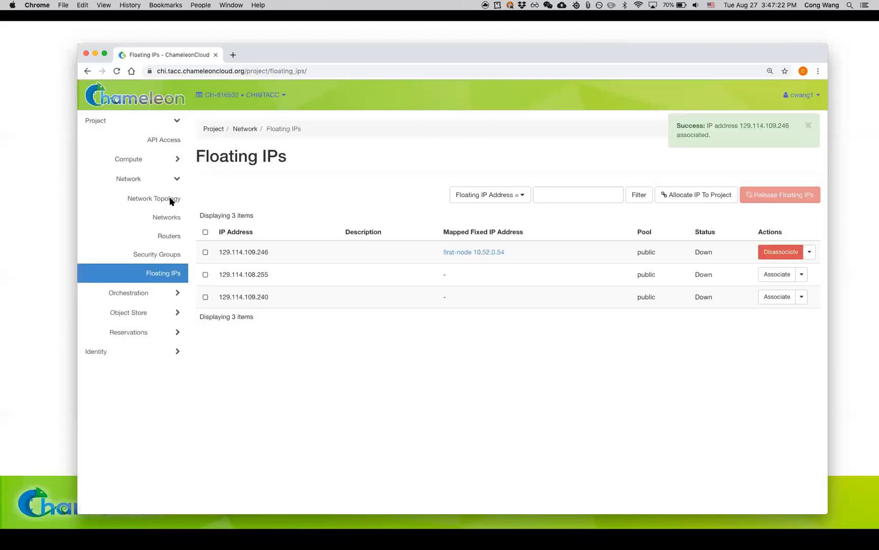
Step: View the Network Topology page, reopen the Instances page and copy first-node's floating IP address
{"action": "left_click", "coordinate": [170, 200]}
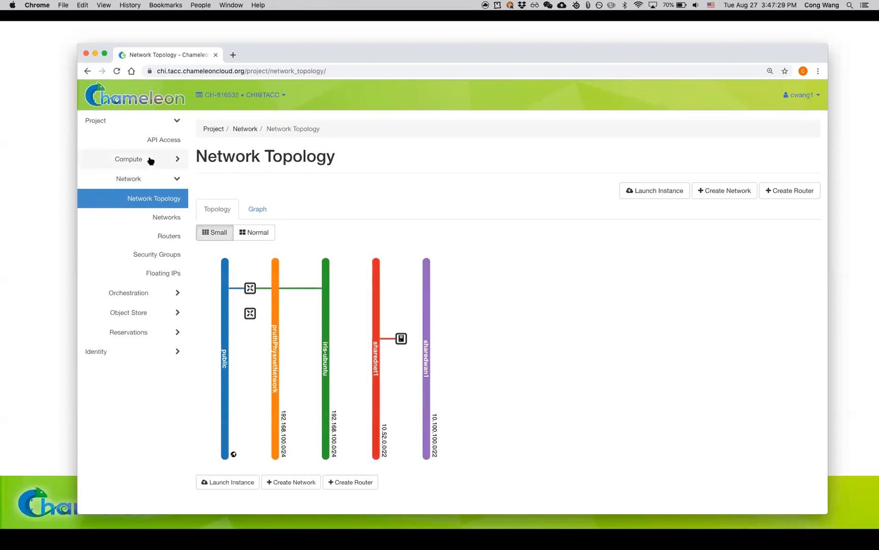
{"action": "left_click", "coordinate": [177, 158]}
{"action": "left_click", "coordinate": [168, 197]}
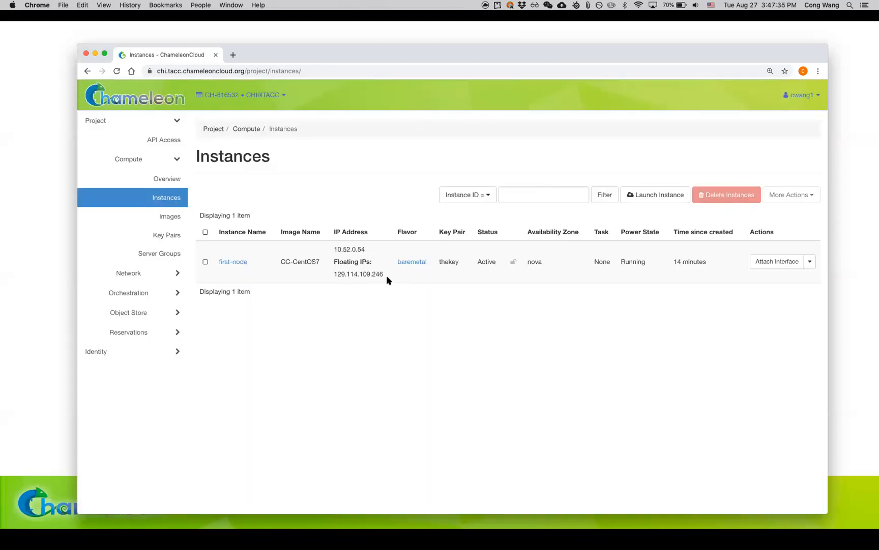
{"action": "left_click_drag", "start_coordinate": [334, 274], "coordinate": [383, 273]}
{"action": "key", "text": "super+c"}
{"action": "key", "text": "super+Tab"}
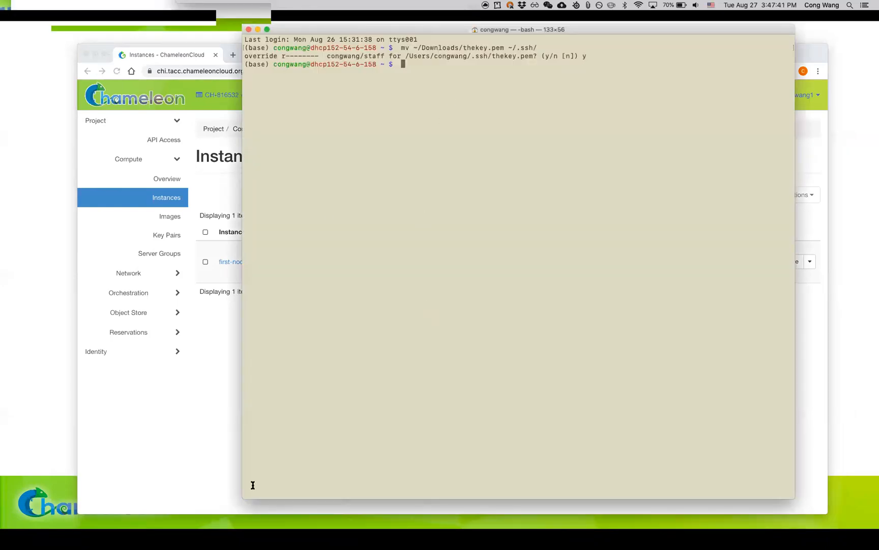
{"action": "left_click_drag", "start_coordinate": [244, 499], "coordinate": [151, 482]}
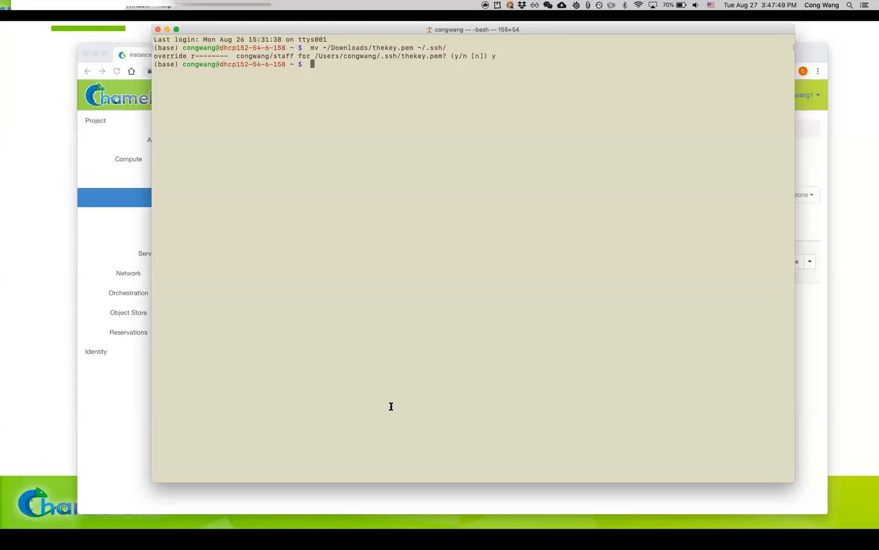
{"action": "type", "text": "ssh -i"}
{"action": "type", "text": "~/.ssh/thekey.pem cc@"}
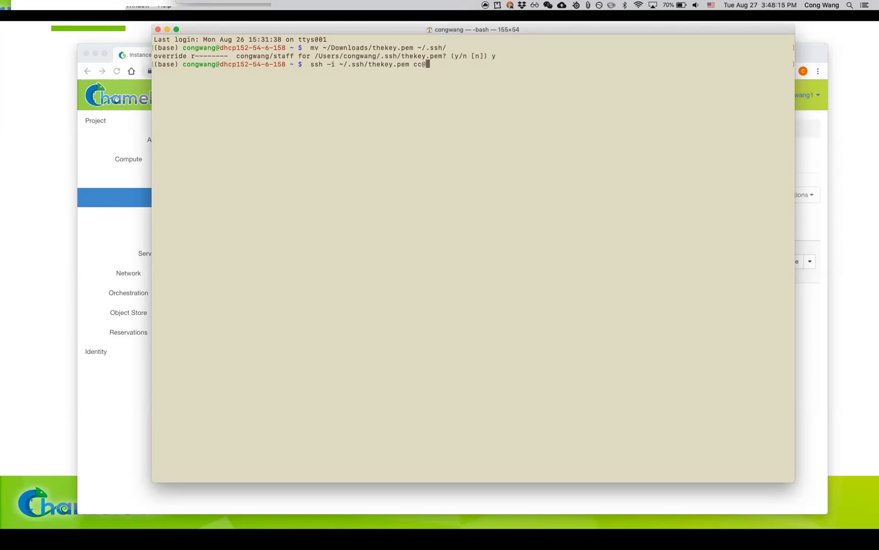
{"action": "key", "text": "super+v"}
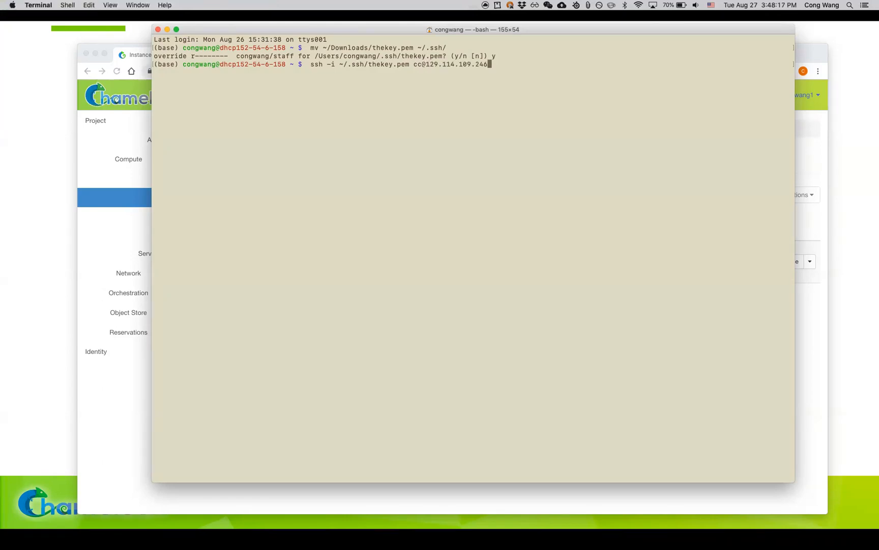
{"action": "key", "text": "Return"}
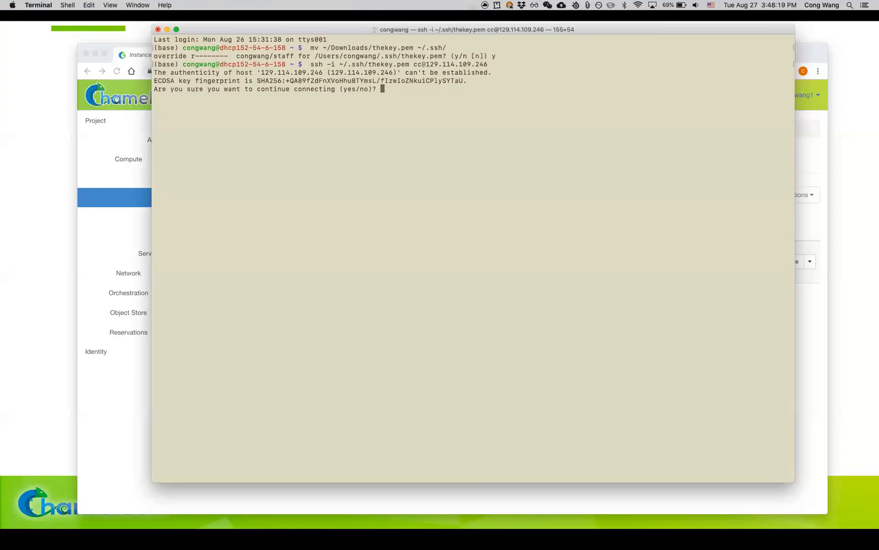
{"action": "type", "text": "yes"}
{"action": "key", "text": "Return"}
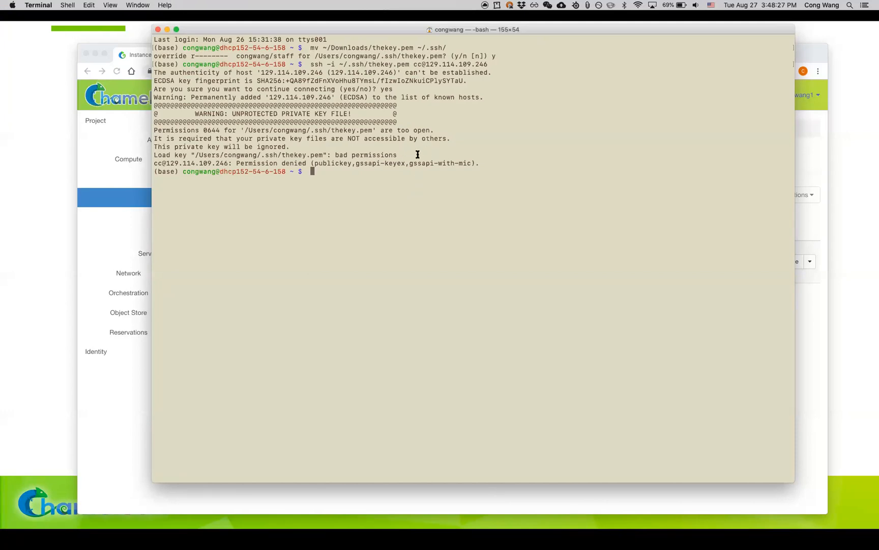
Step: Restrict the private key file's permissions with chmod 400 ~/.ssh/thekey.pem, enlarging the terminal text and refitting its window
{"action": "double_click", "coordinate": [300, 155]}
{"action": "left_click", "coordinate": [340, 165]}
{"action": "type", "text": "chmod"}
{"action": "key", "text": "super+plus"}
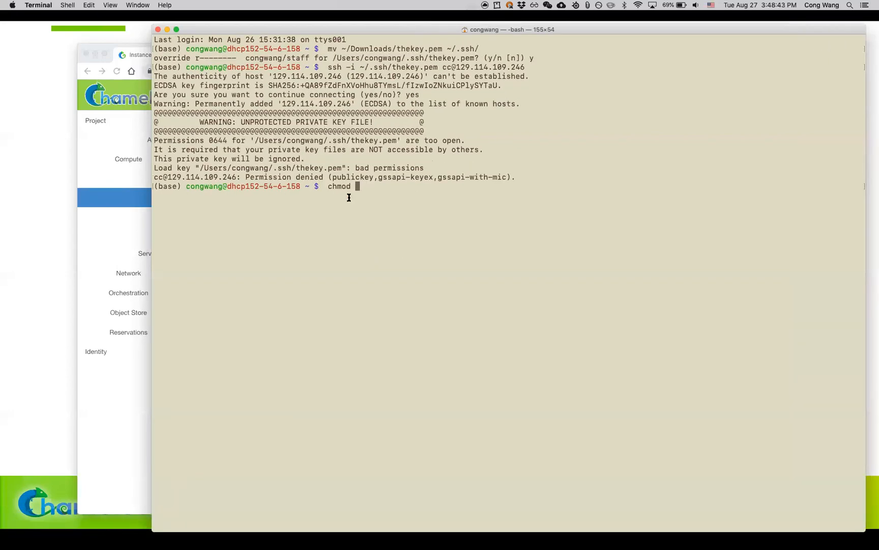
{"action": "key", "text": "super+plus"}
{"action": "double_click", "coordinate": [649, 28]}
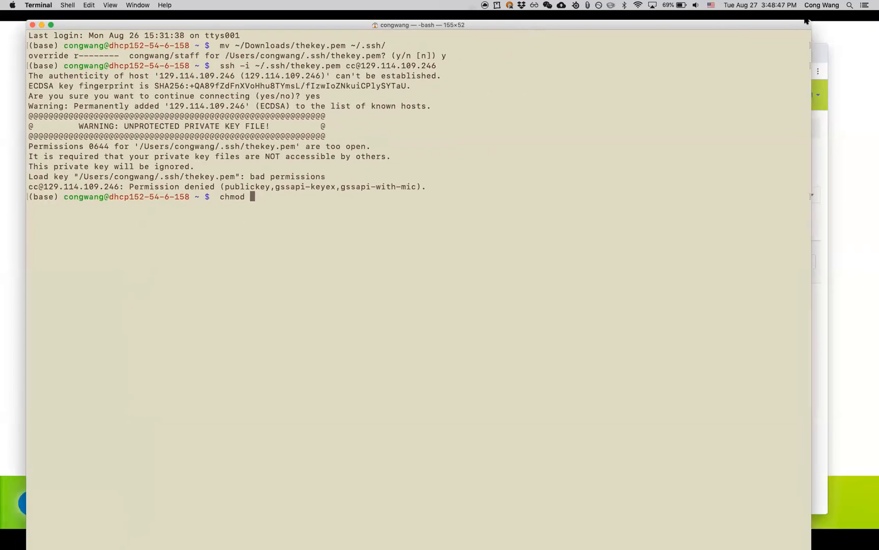
{"action": "left_click_drag", "start_coordinate": [809, 21], "coordinate": [756, 73]}
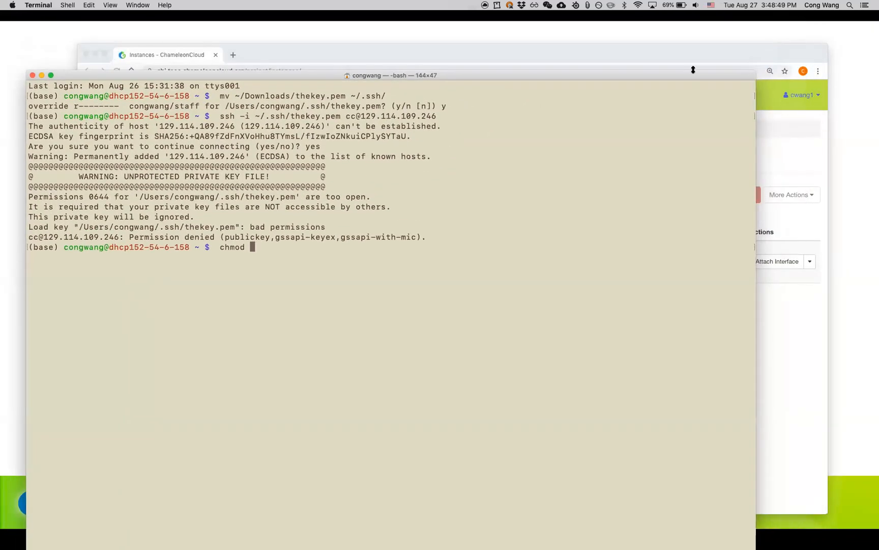
{"action": "left_click_drag", "start_coordinate": [697, 74], "coordinate": [725, 38]}
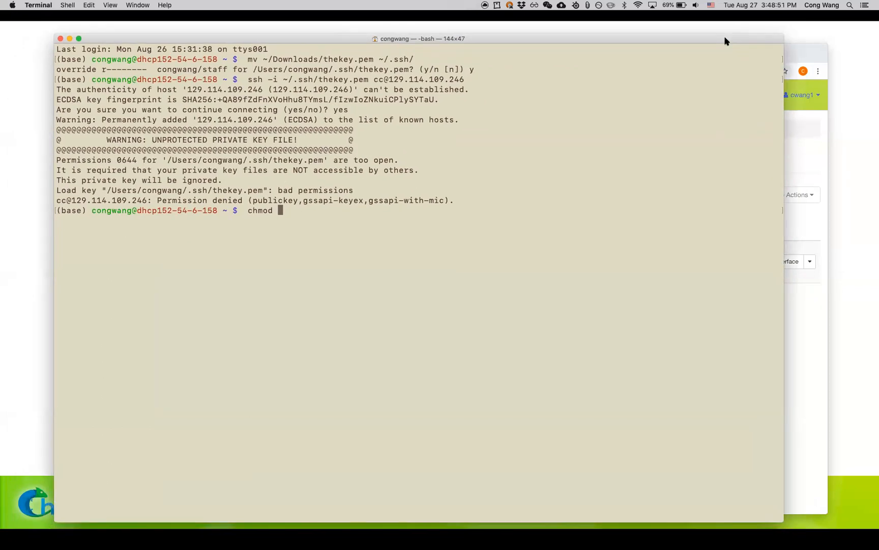
{"action": "type", "text": "400 ~/.ssh/the"}
{"action": "key", "text": "Tab"}
{"action": "key", "text": "Return"}
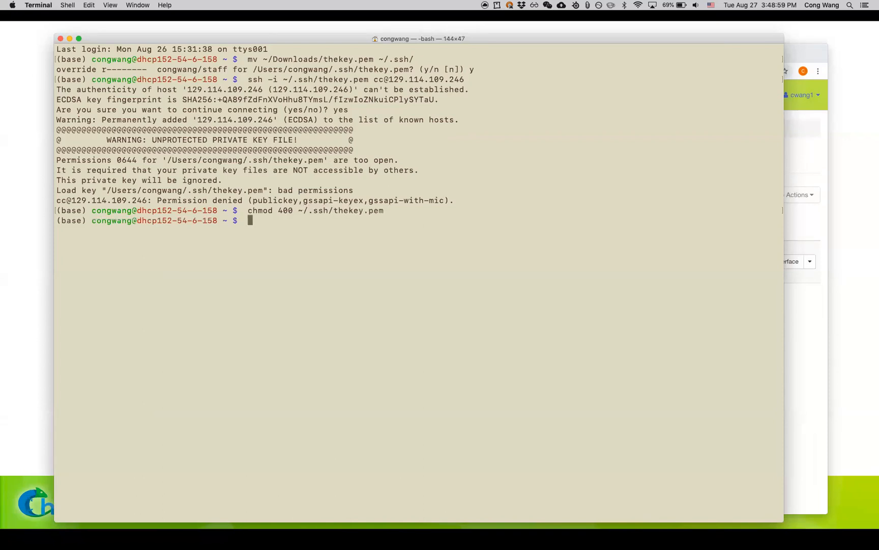
{"action": "key", "text": "Up"}
{"action": "key", "text": "Up"}
{"action": "key", "text": "Return"}
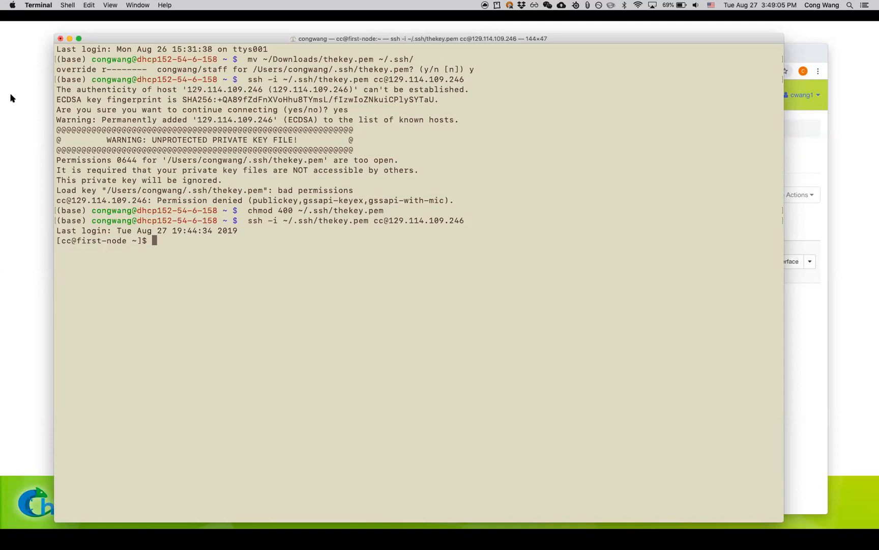
Step: Switch to the slide show, advance to the Monitor the Experiment link slide and open its metrics.html documentation link
{"action": "left_click", "coordinate": [18, 172]}
{"action": "key", "text": "Right"}
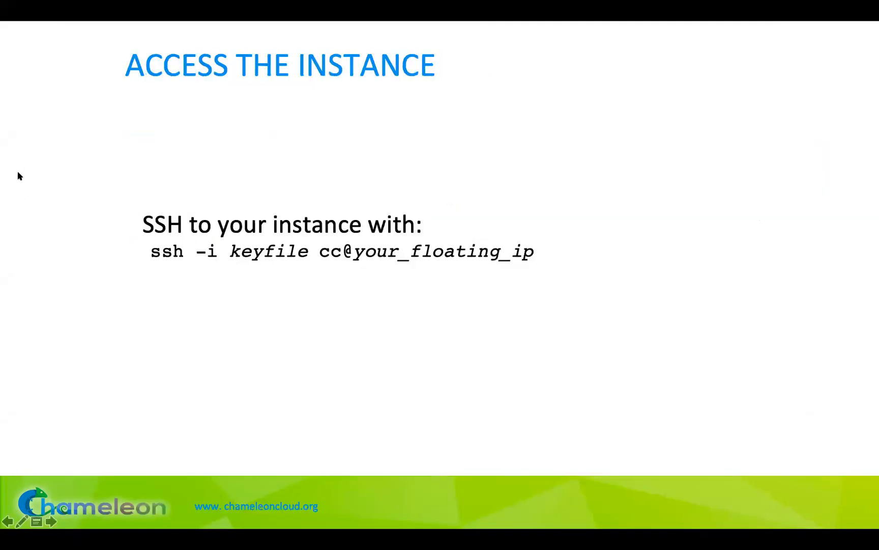
{"action": "key", "text": "Right"}
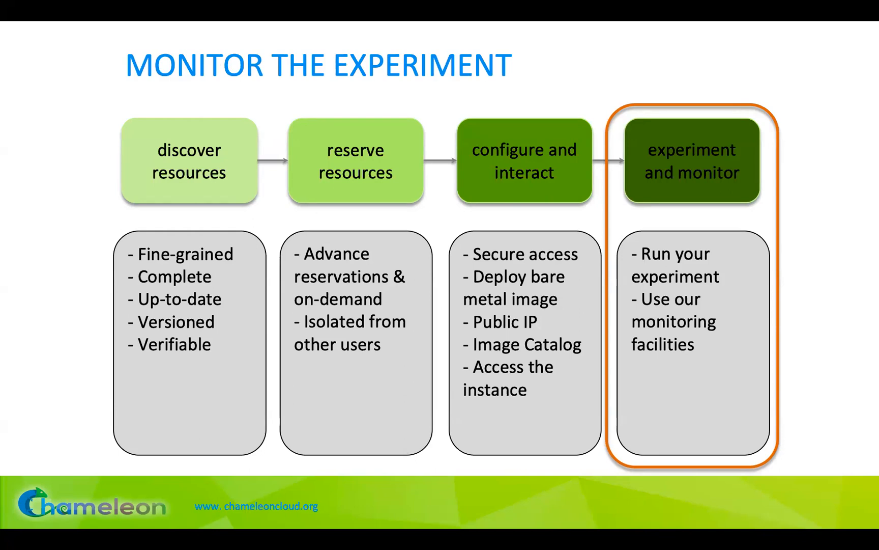
{"action": "key", "text": "Right"}
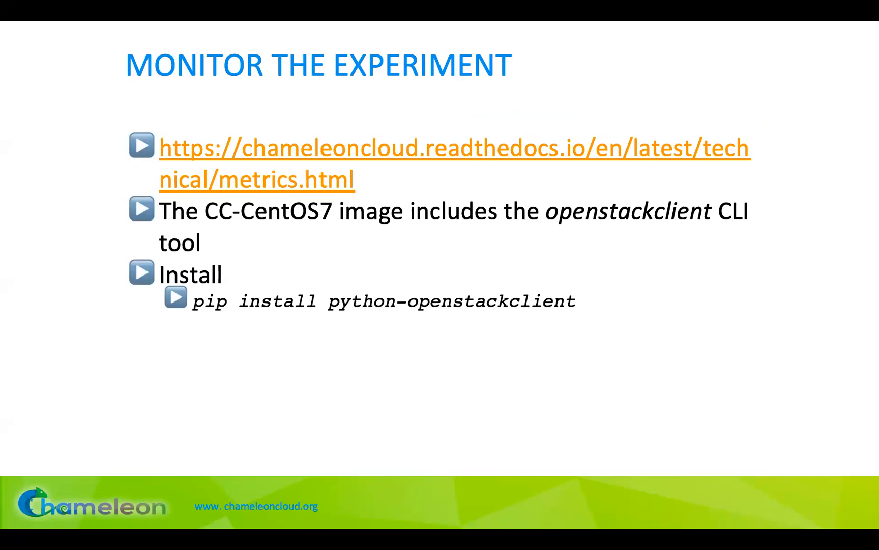
{"action": "left_click", "coordinate": [222, 155]}
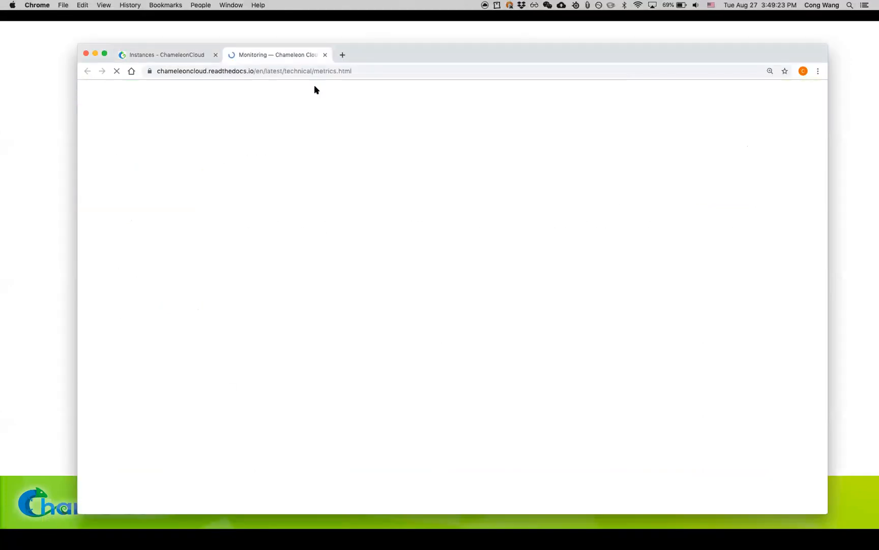
Step: Move the browser window aside and skim the Monitoring guide's sections on setting up the Gnocchi CLI and retrieving metrics
{"action": "left_click_drag", "start_coordinate": [366, 48], "coordinate": [288, 28]}
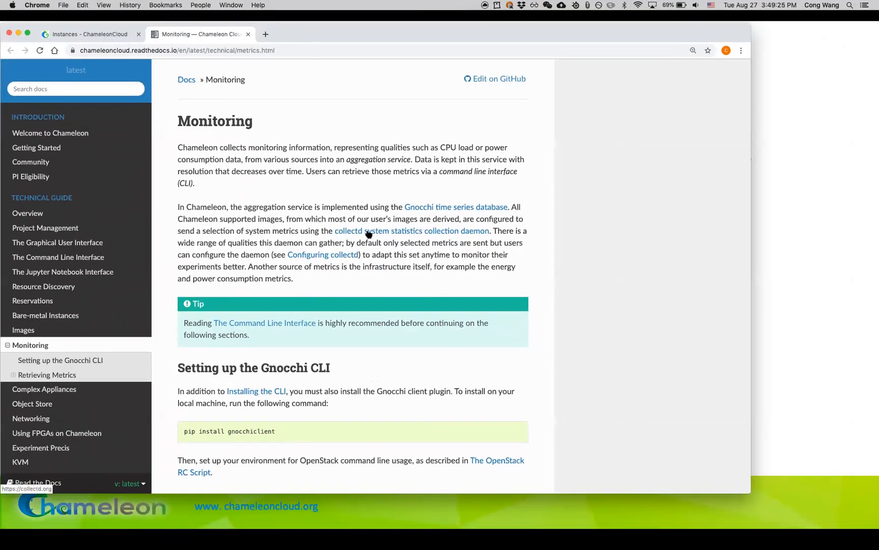
{"action": "scroll", "coordinate": [385, 225], "scroll_direction": "down", "scroll_amount": 5}
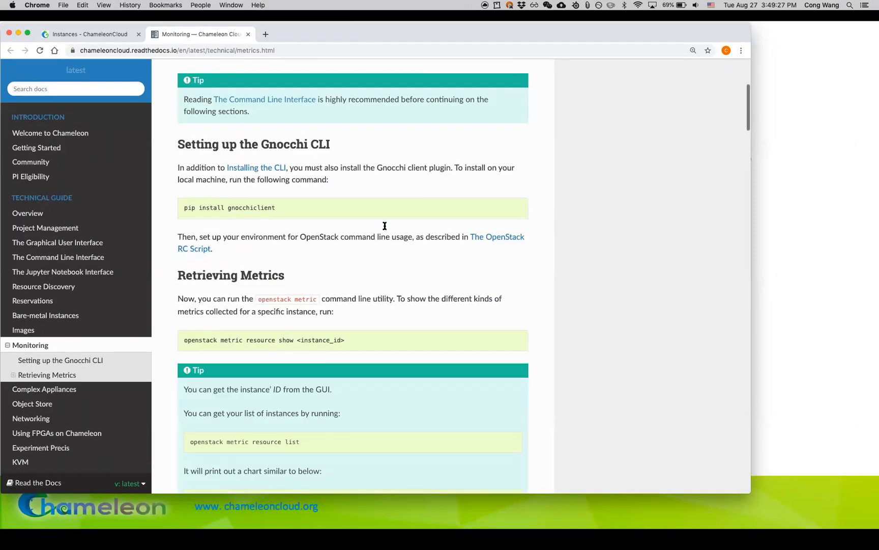
{"action": "scroll", "coordinate": [385, 225], "scroll_direction": "down", "scroll_amount": 8}
{"action": "scroll", "coordinate": [751, 206], "scroll_direction": "up", "scroll_amount": 10}
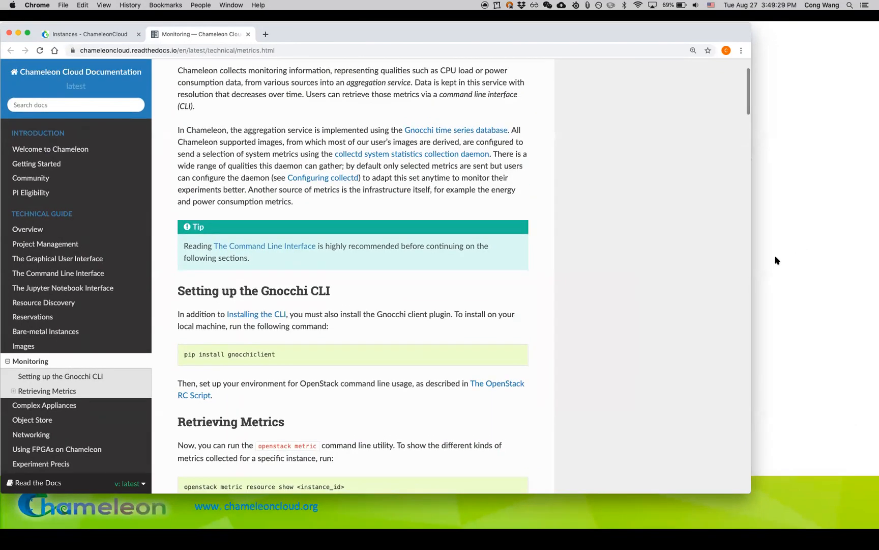